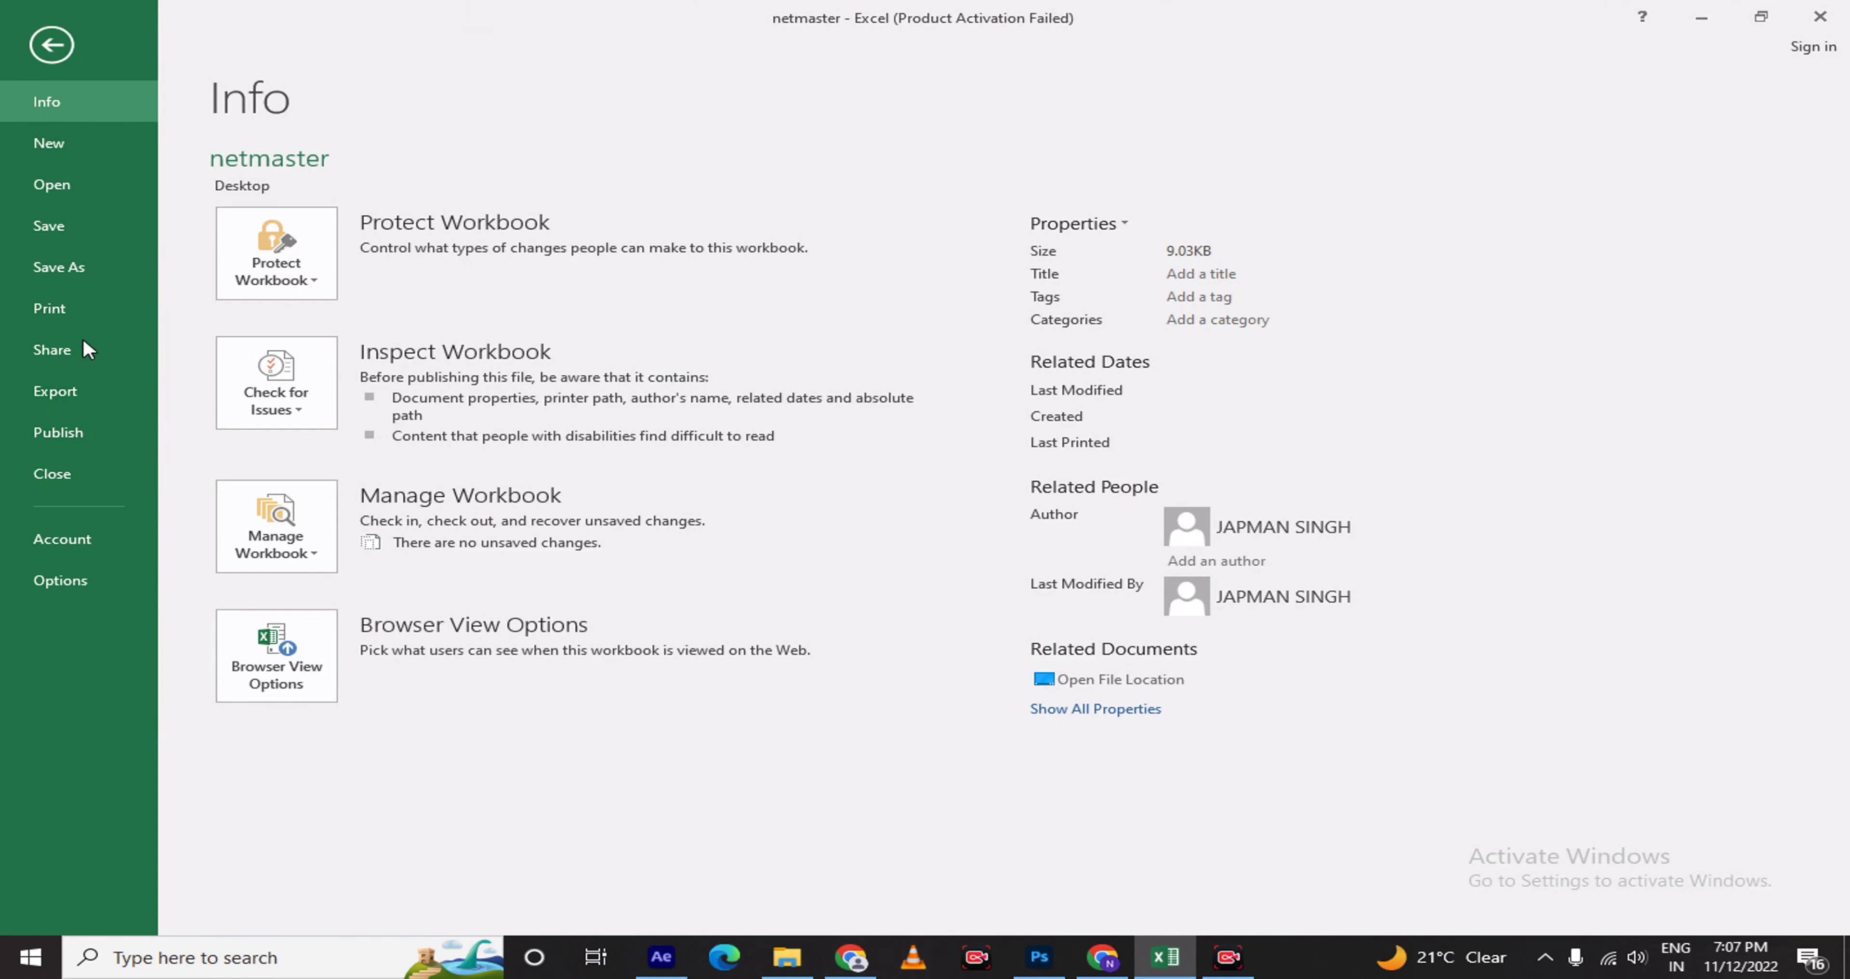
Set the sheet's print layout to landscape orientation with scaling adjusted to 130% of normal size
left_click(87, 316)
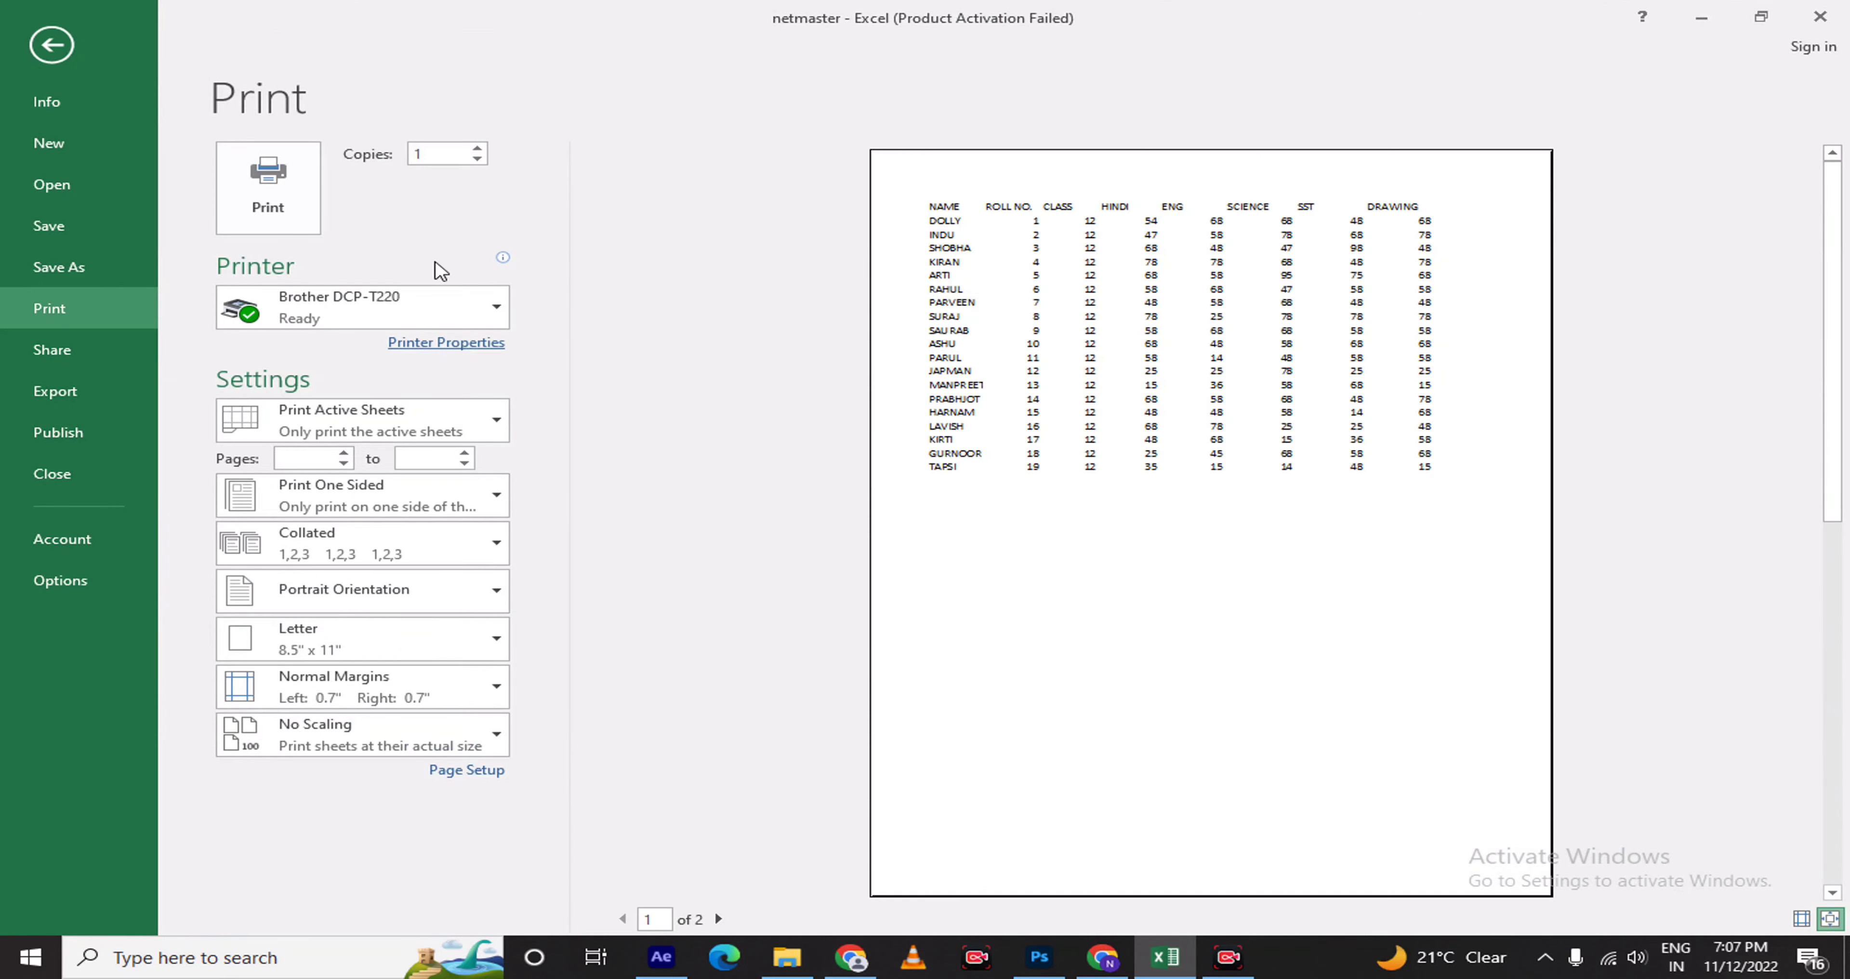
left_click(466, 771)
left_click_drag(900, 296, 509, 184)
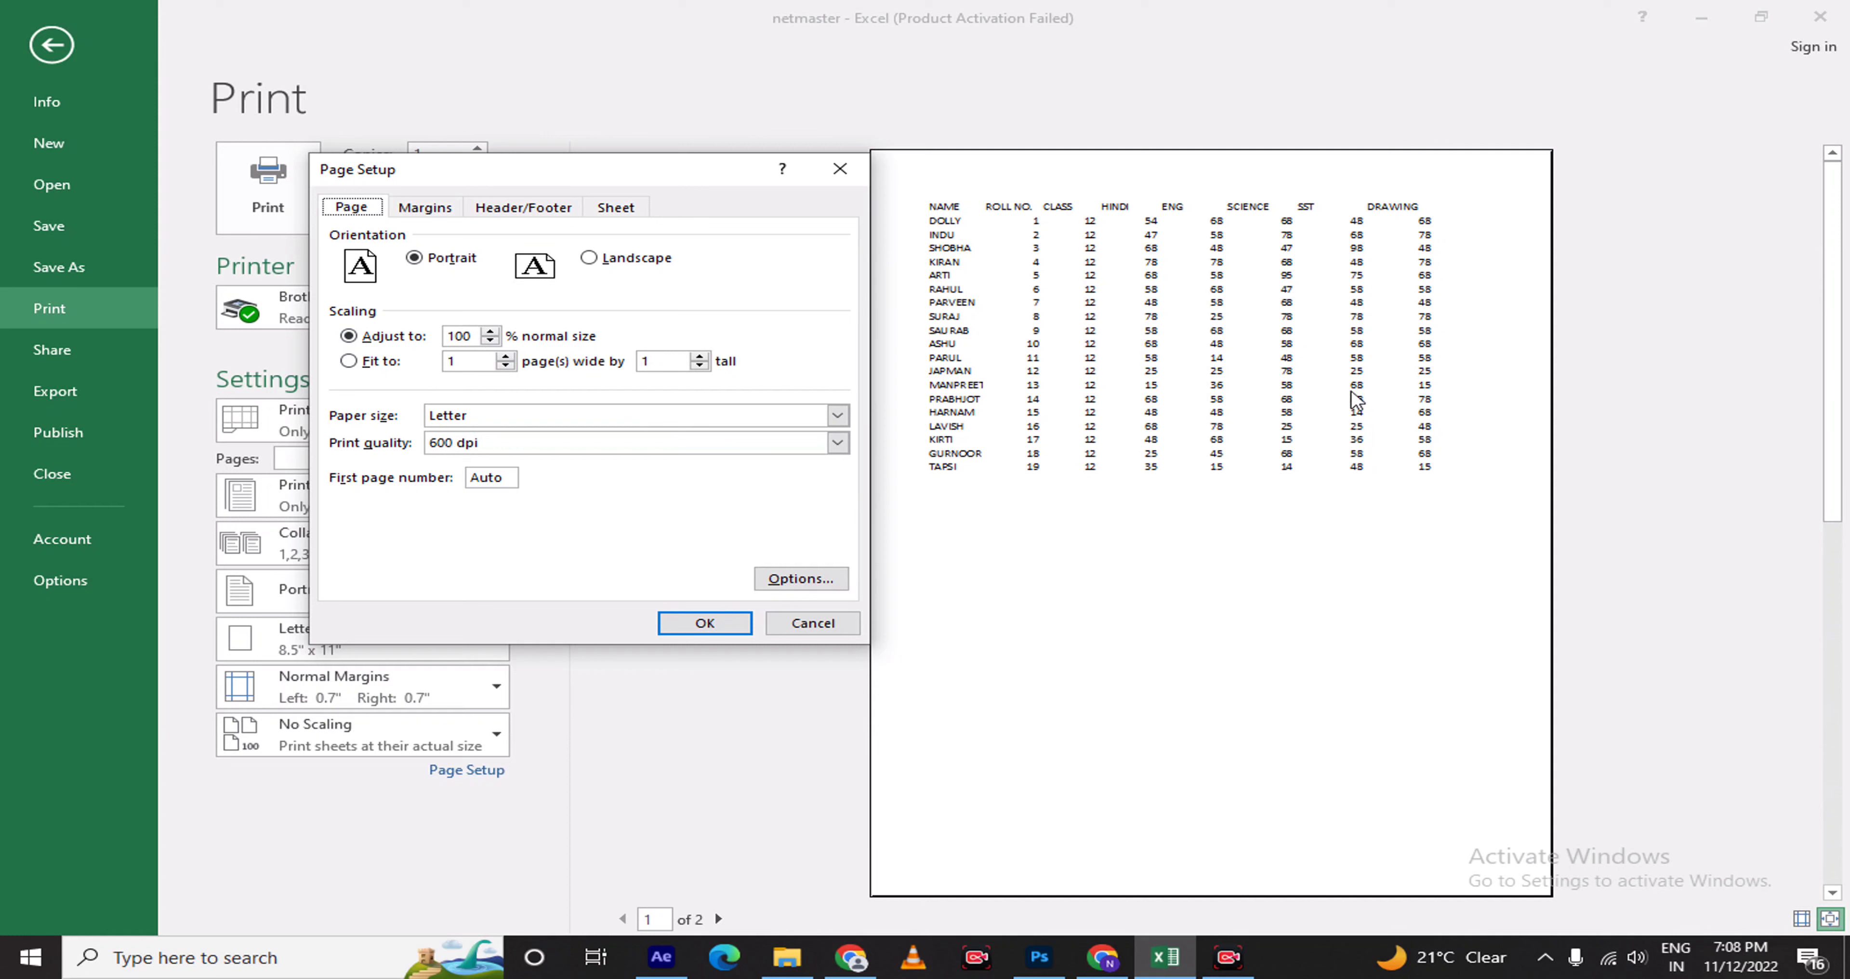
left_click(595, 262)
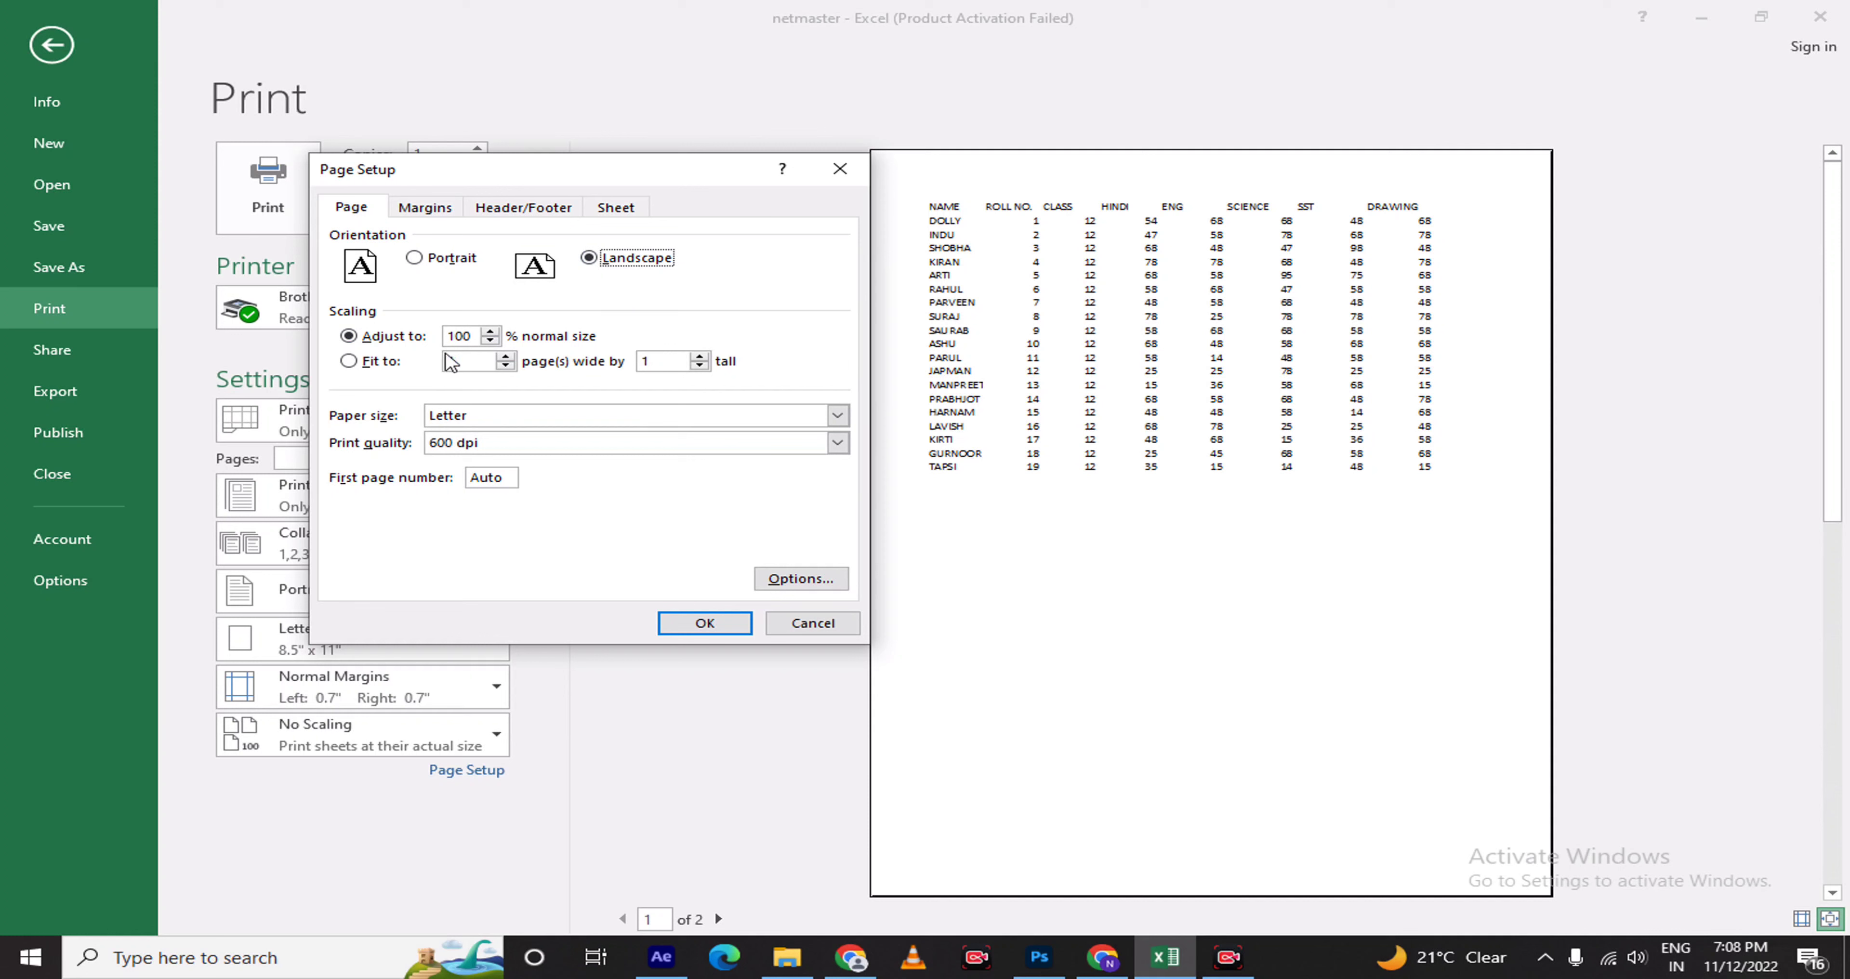
left_click(488, 332)
left_click(487, 332)
left_click(698, 622)
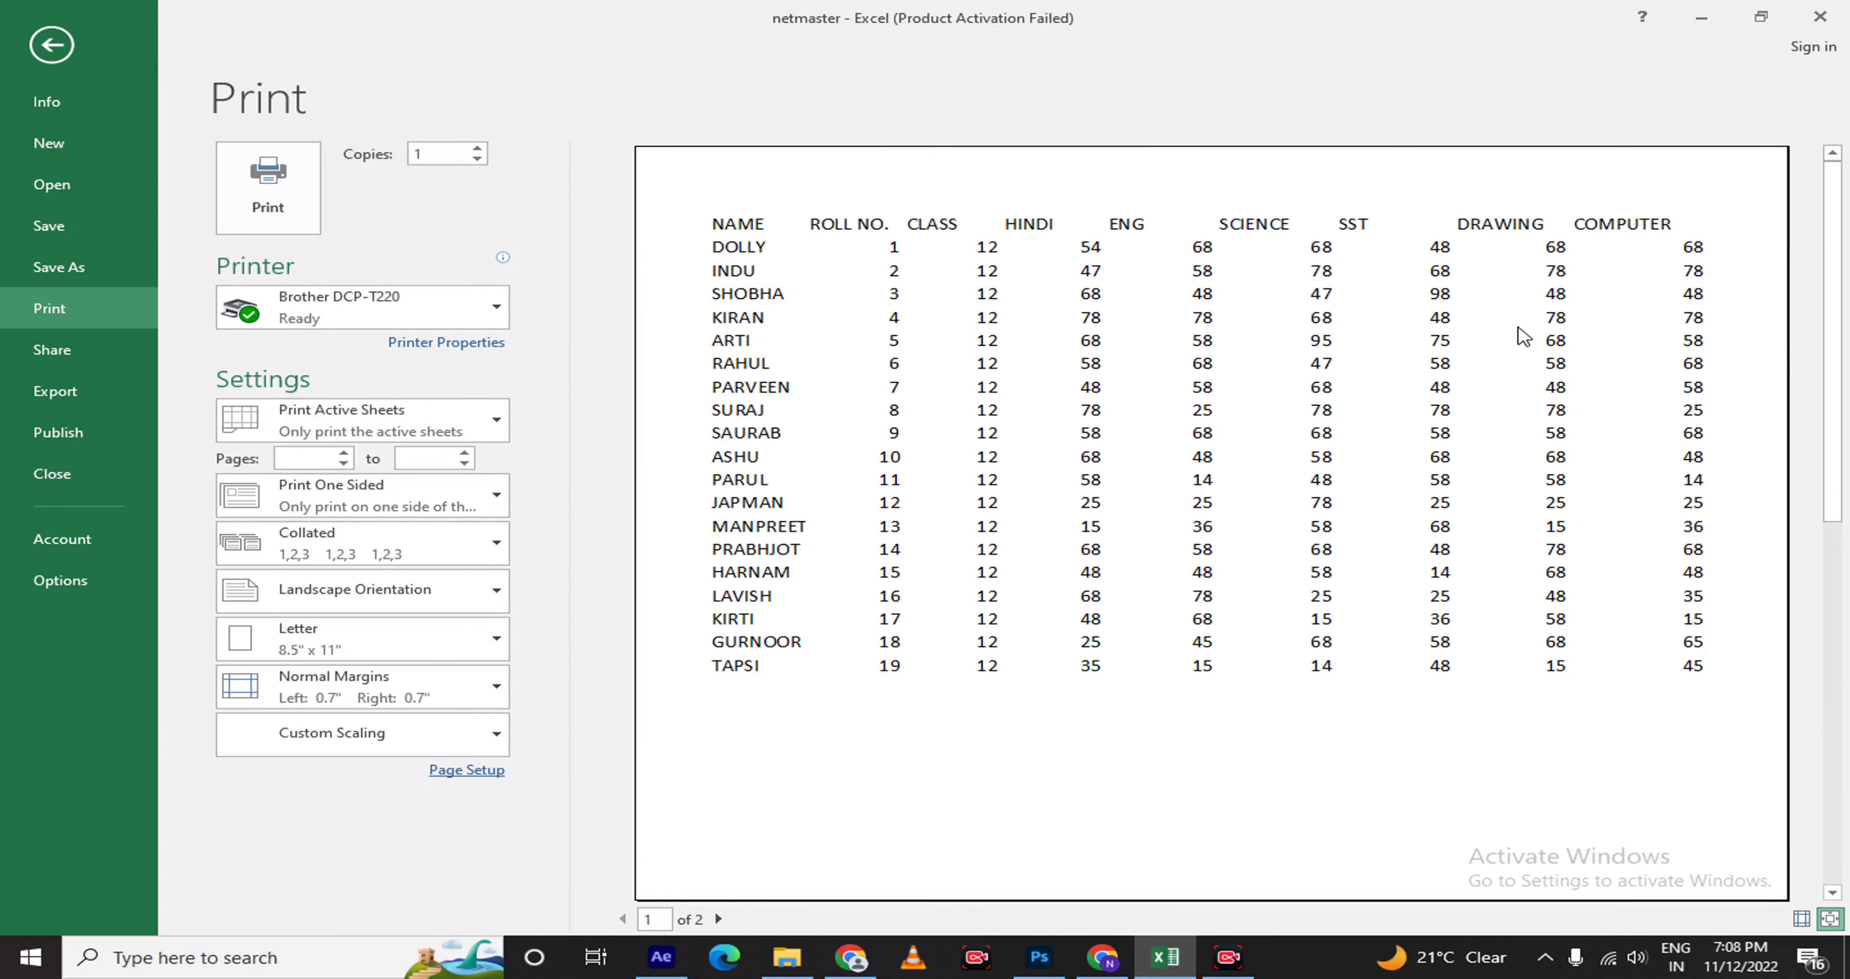
Set the print scaling back to 100% of normal size and return to the worksheet
scroll(1524, 336, "down", 1)
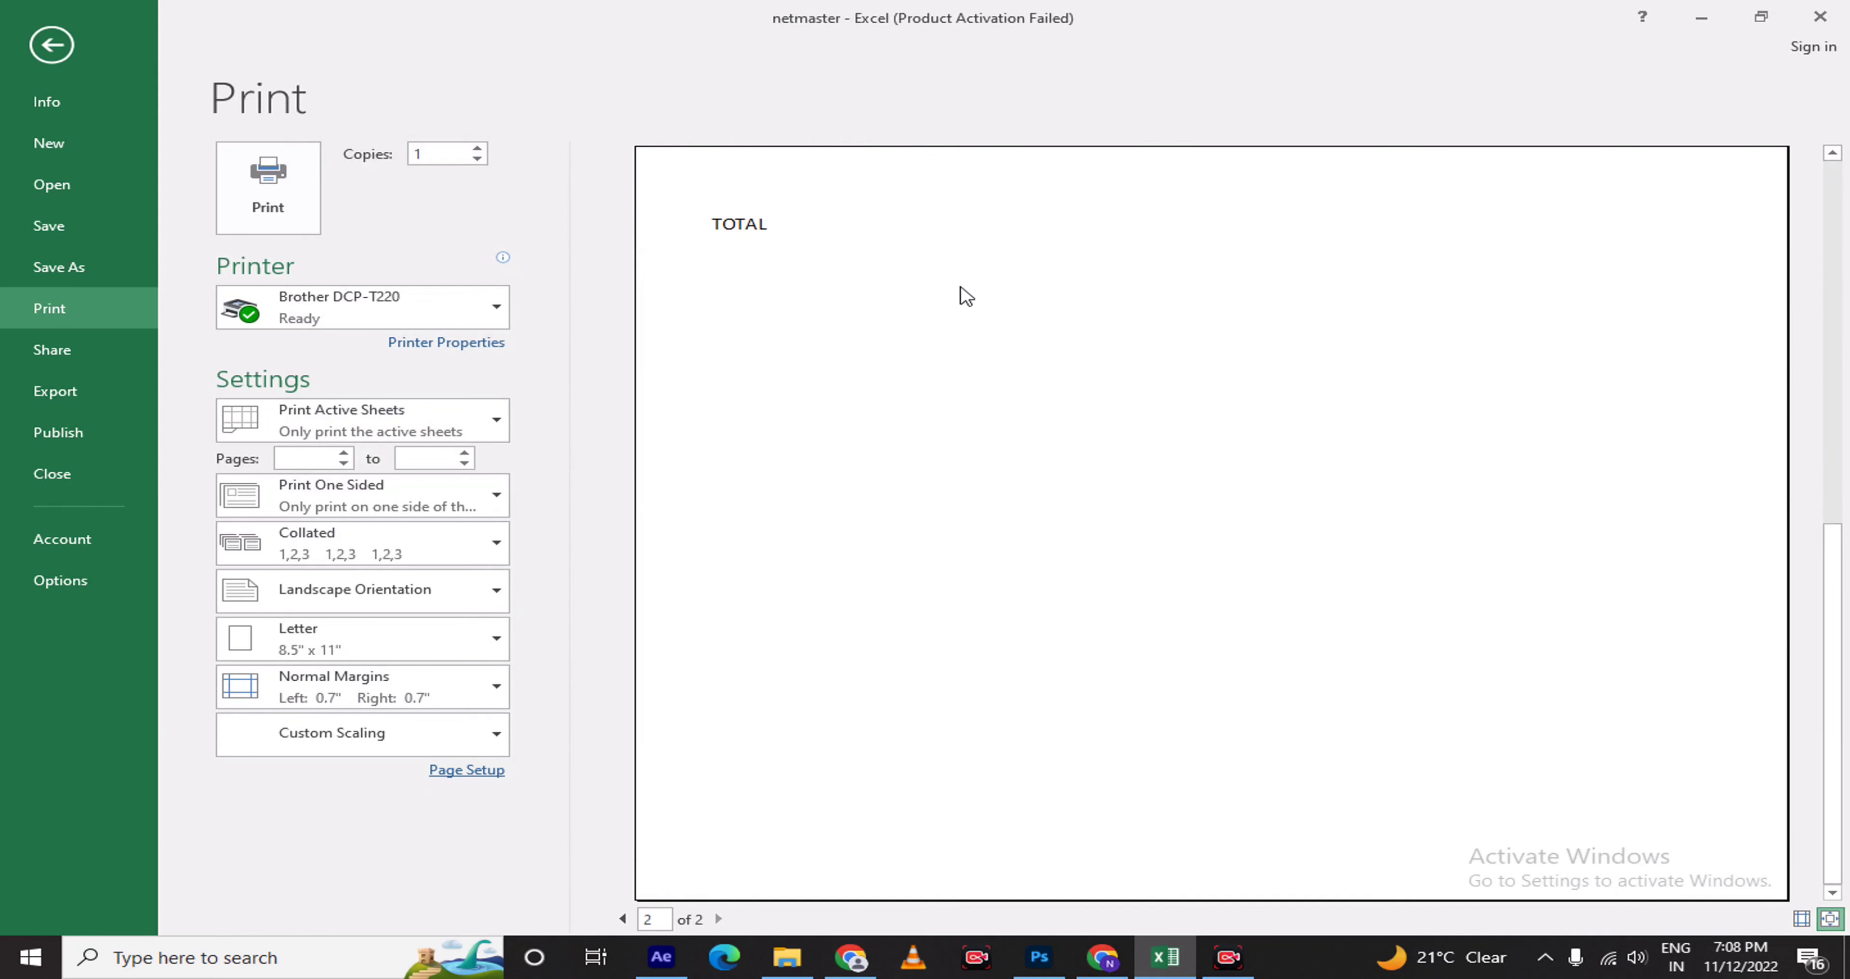
scroll(966, 296, "up", 1)
scroll(993, 301, "down", 1)
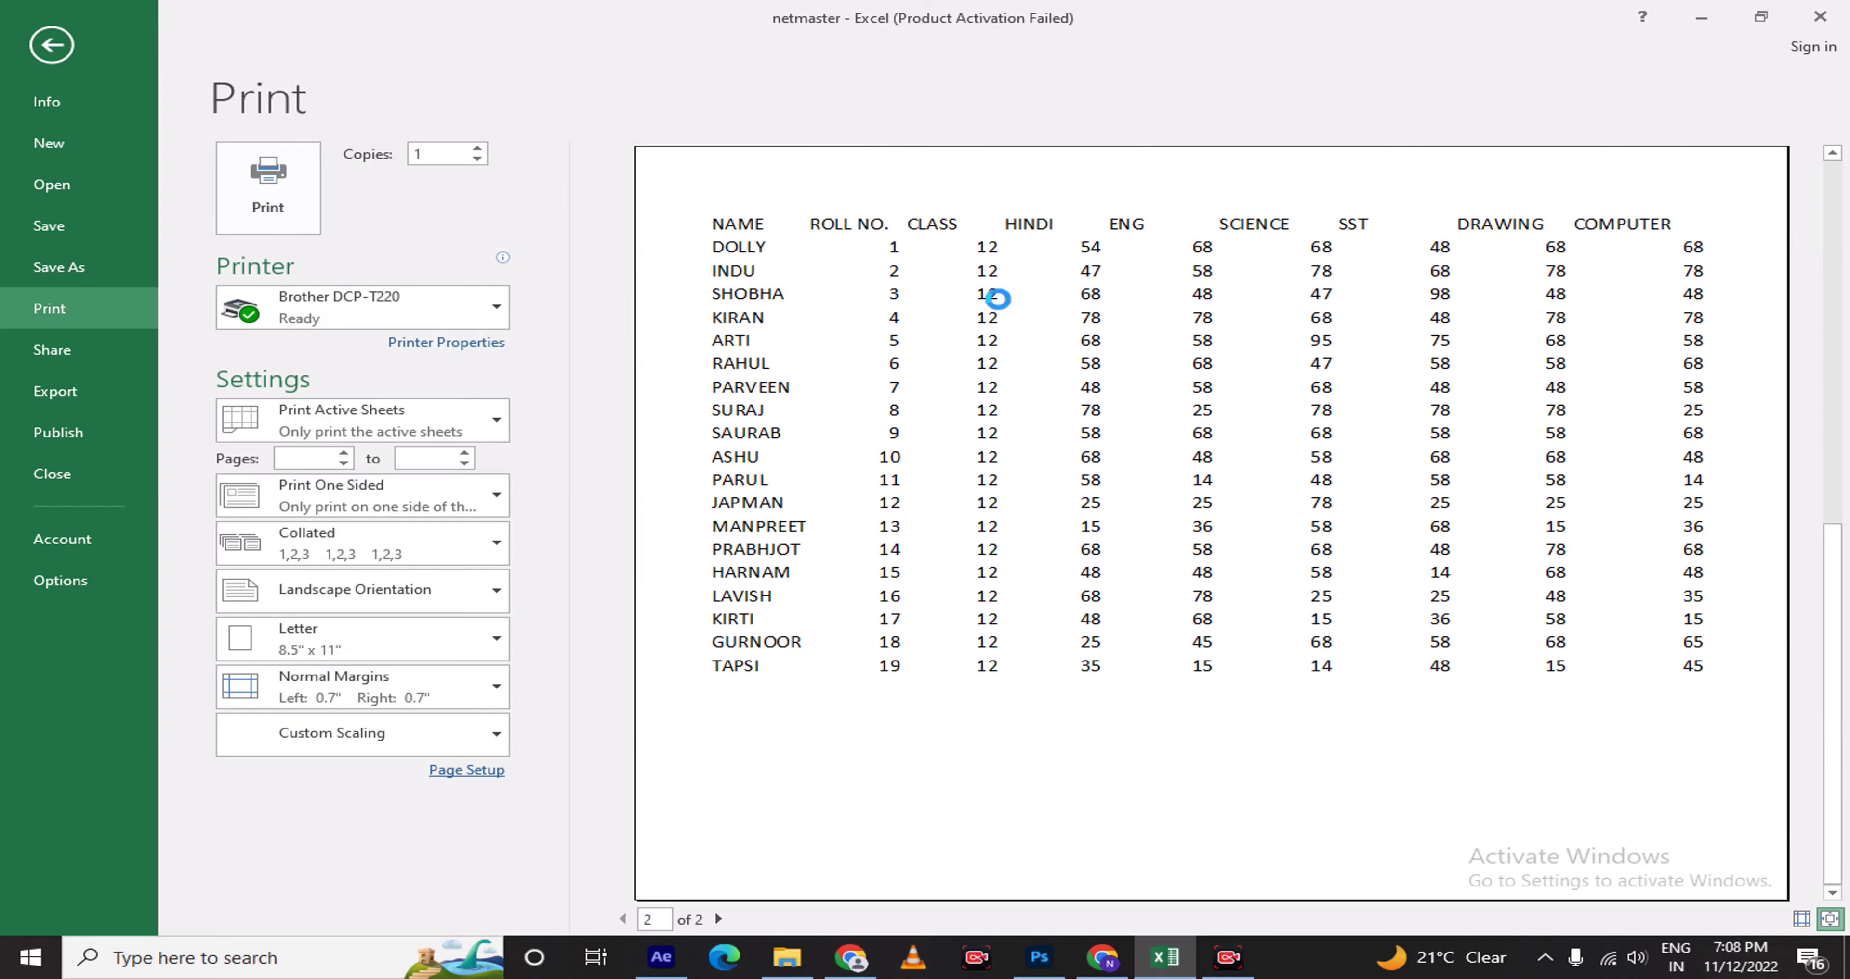
scroll(997, 305, "up", 1)
scroll(1003, 309, "down", 1)
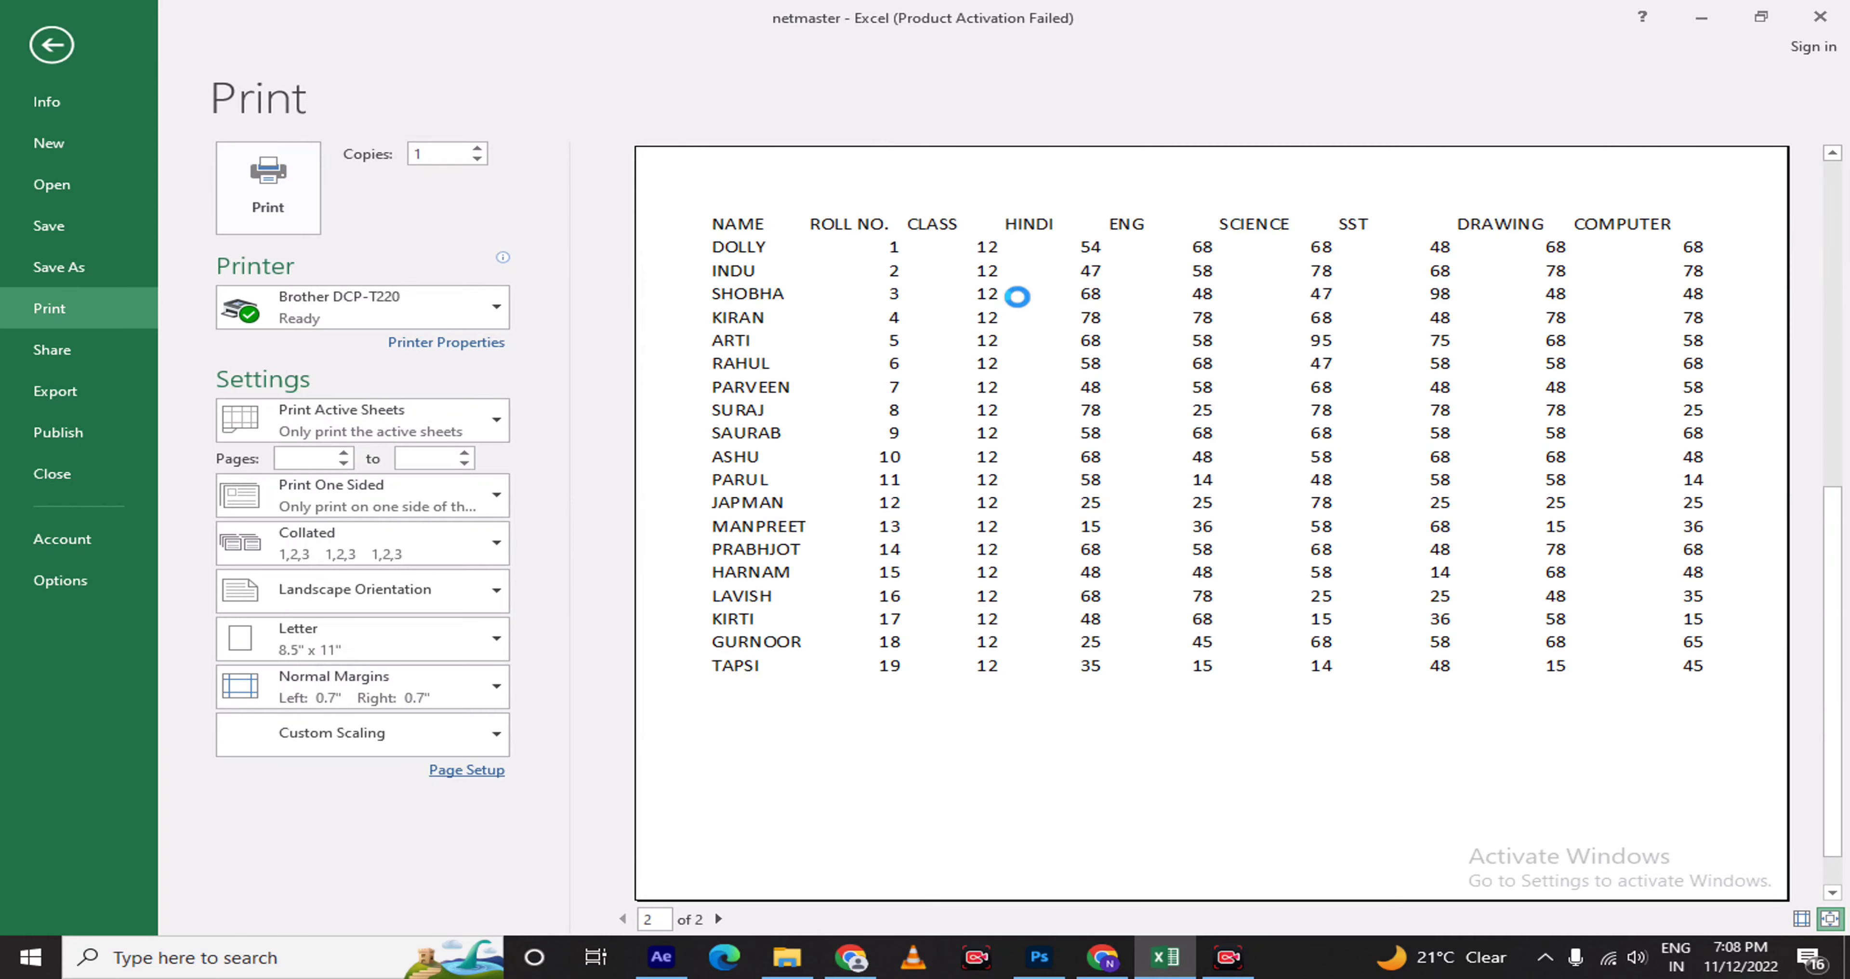
scroll(1002, 297, "up", 1)
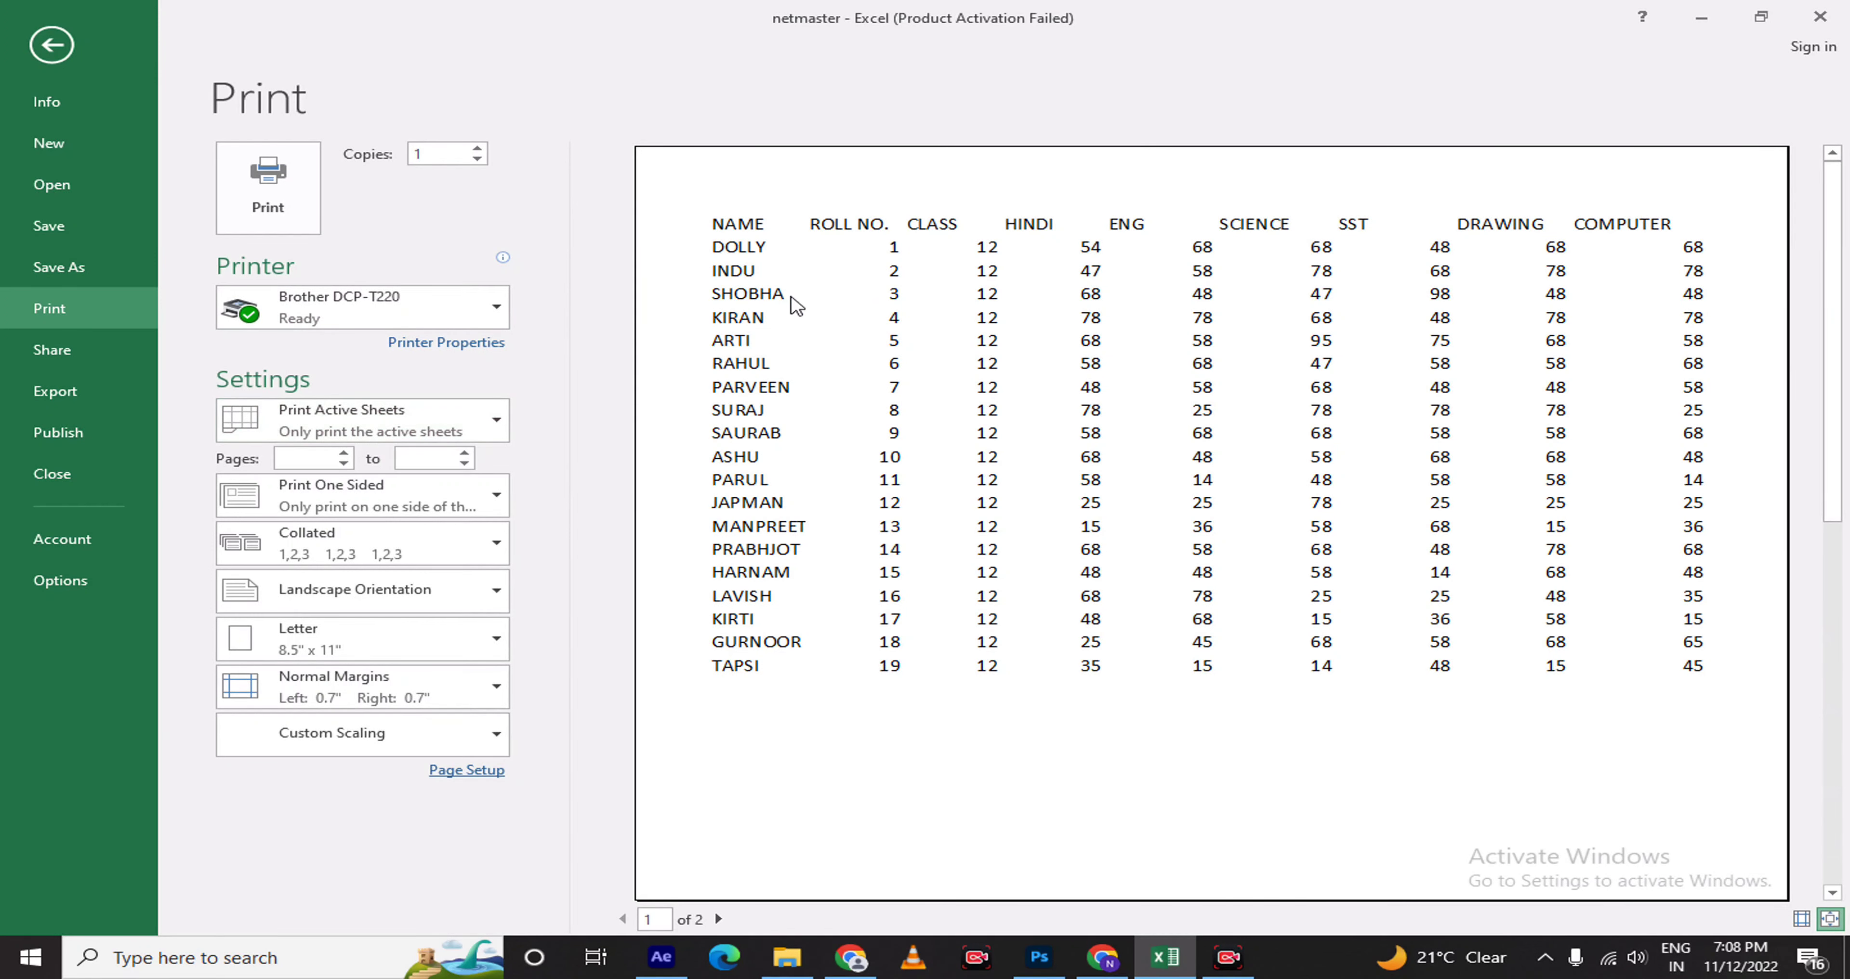
left_click(467, 769)
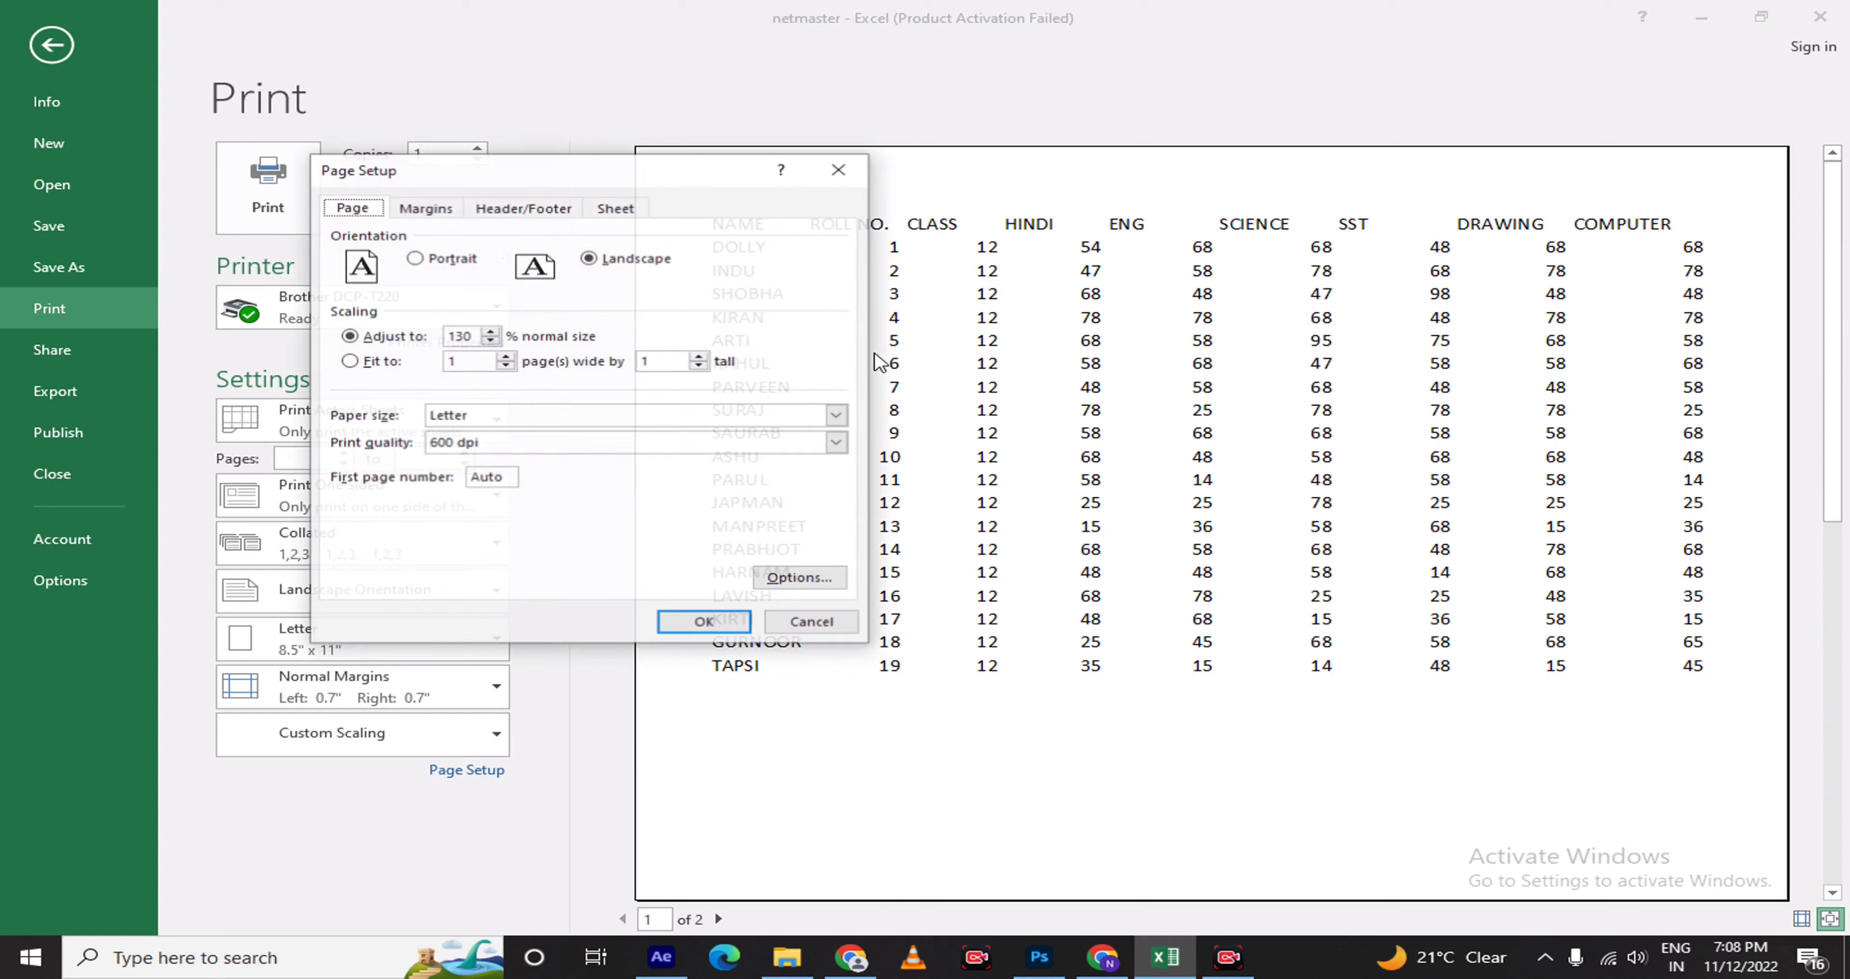
left_click(486, 341)
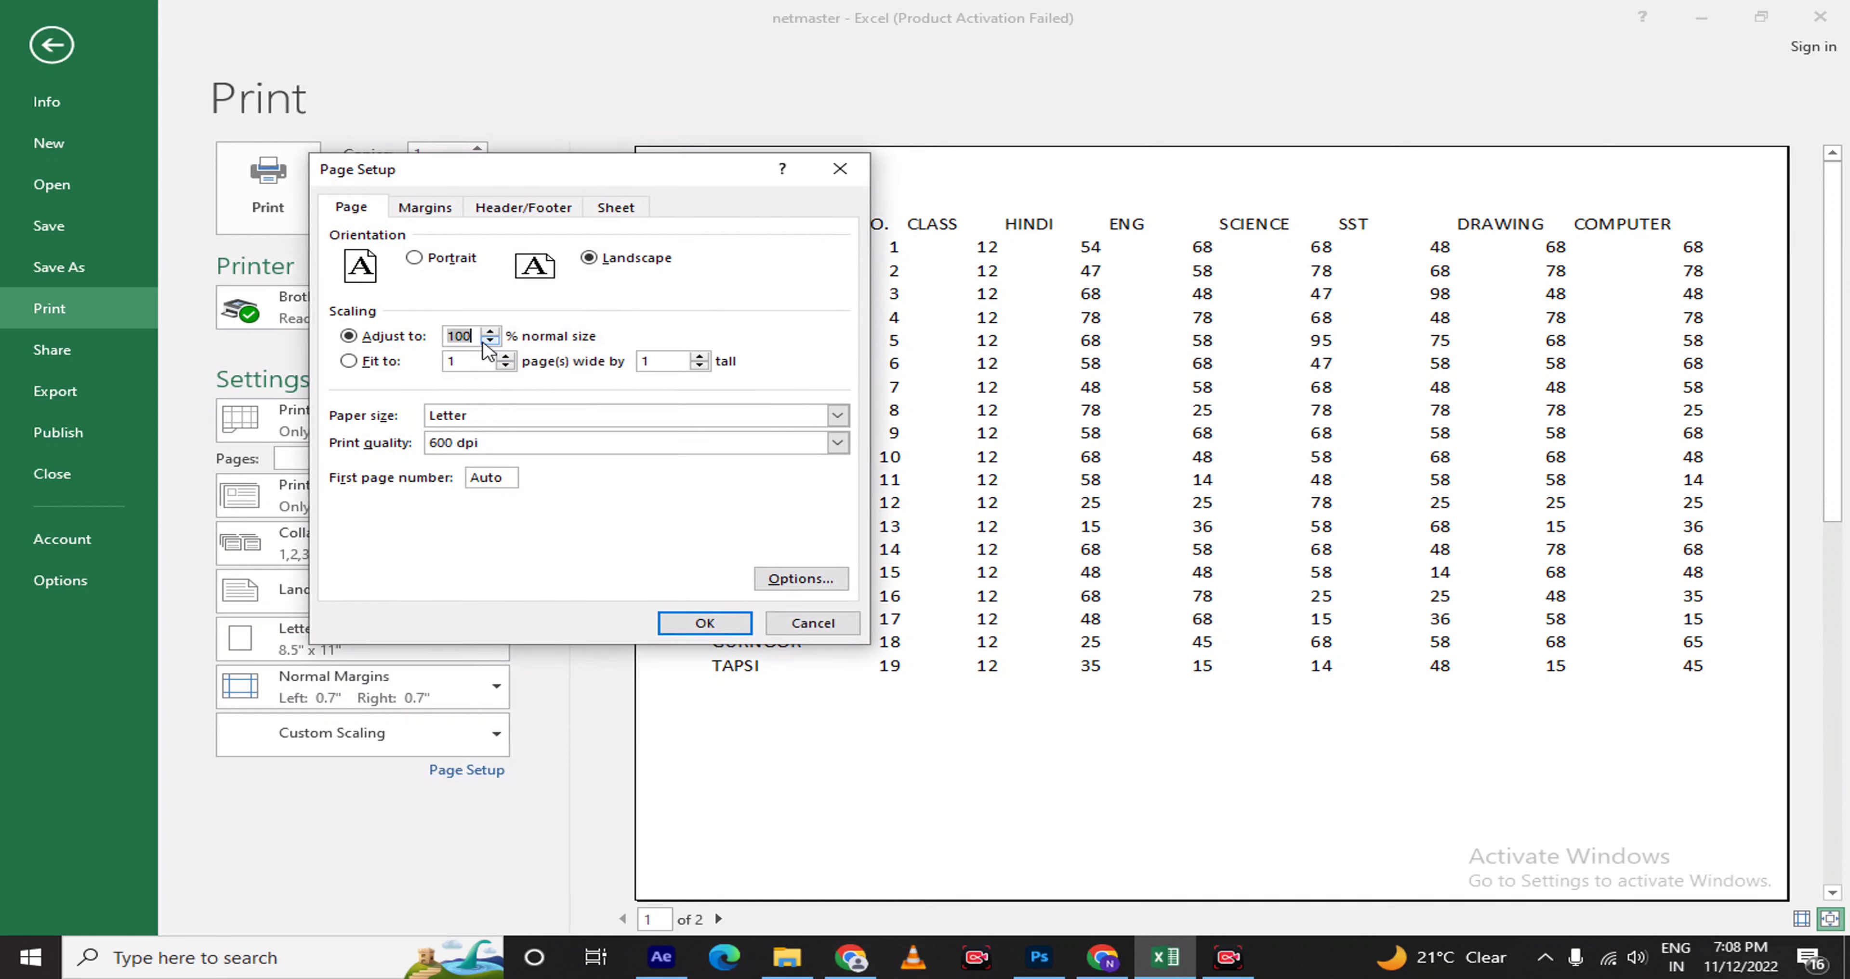
left_click(691, 623)
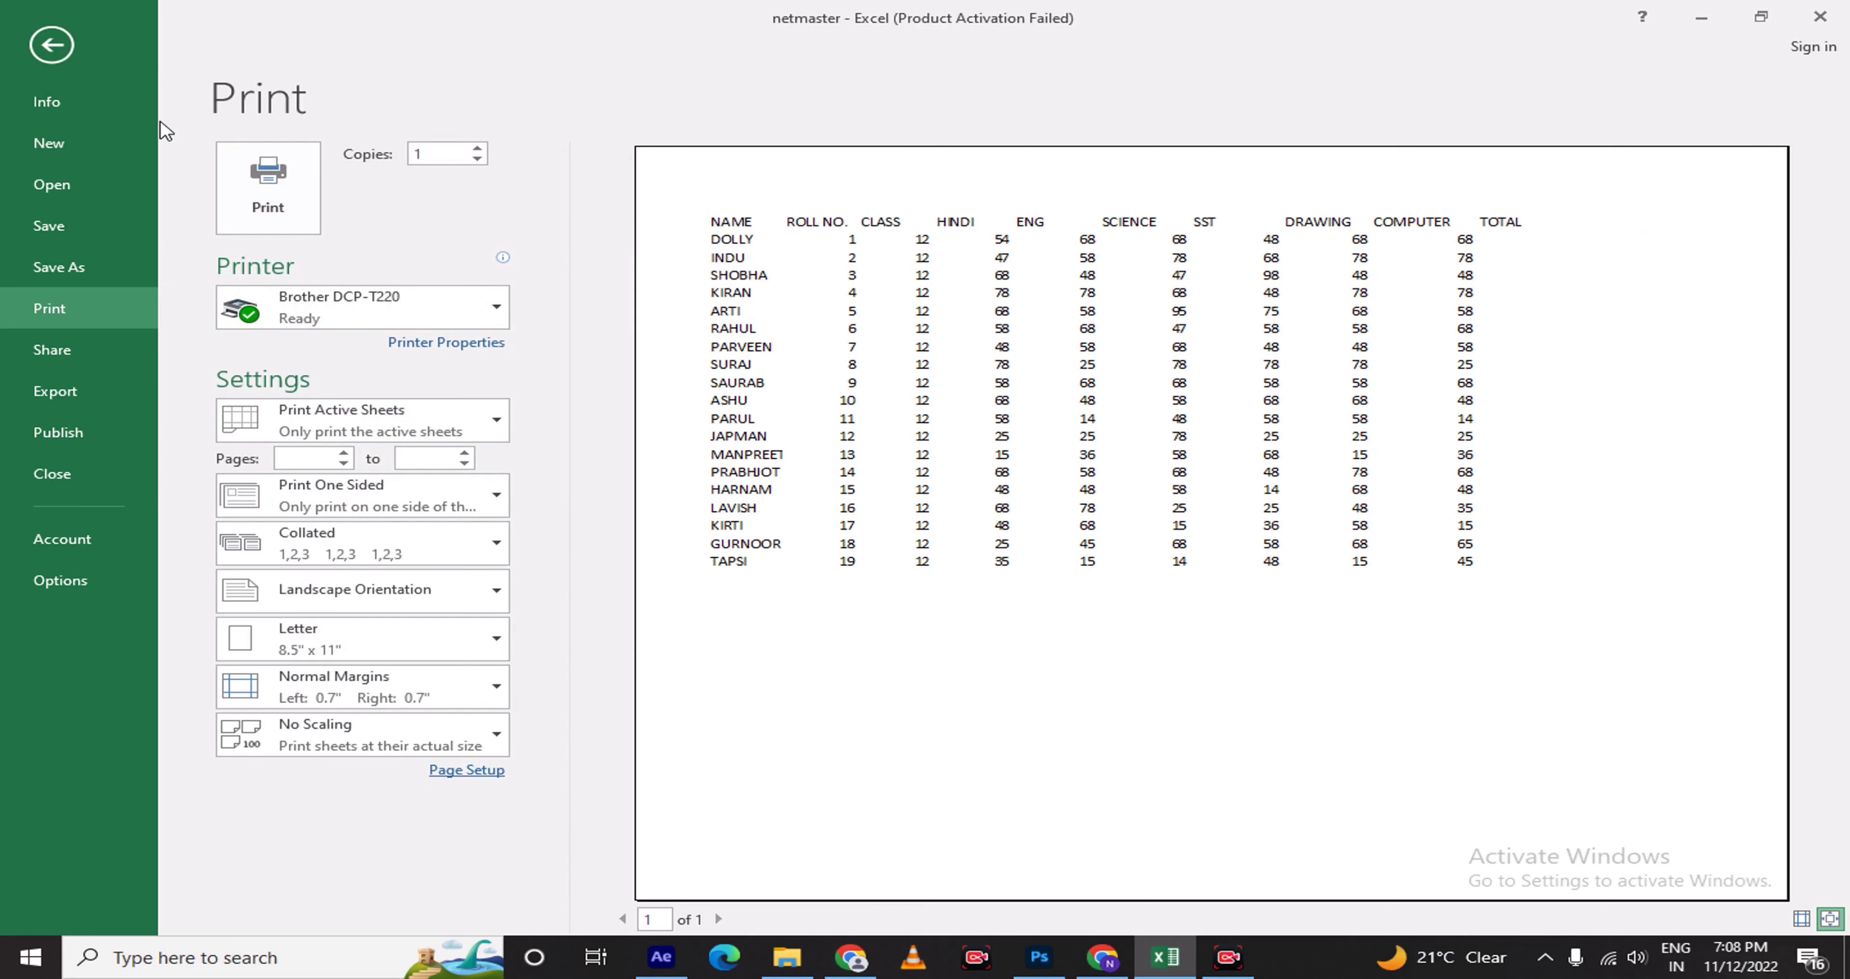
left_click(72, 42)
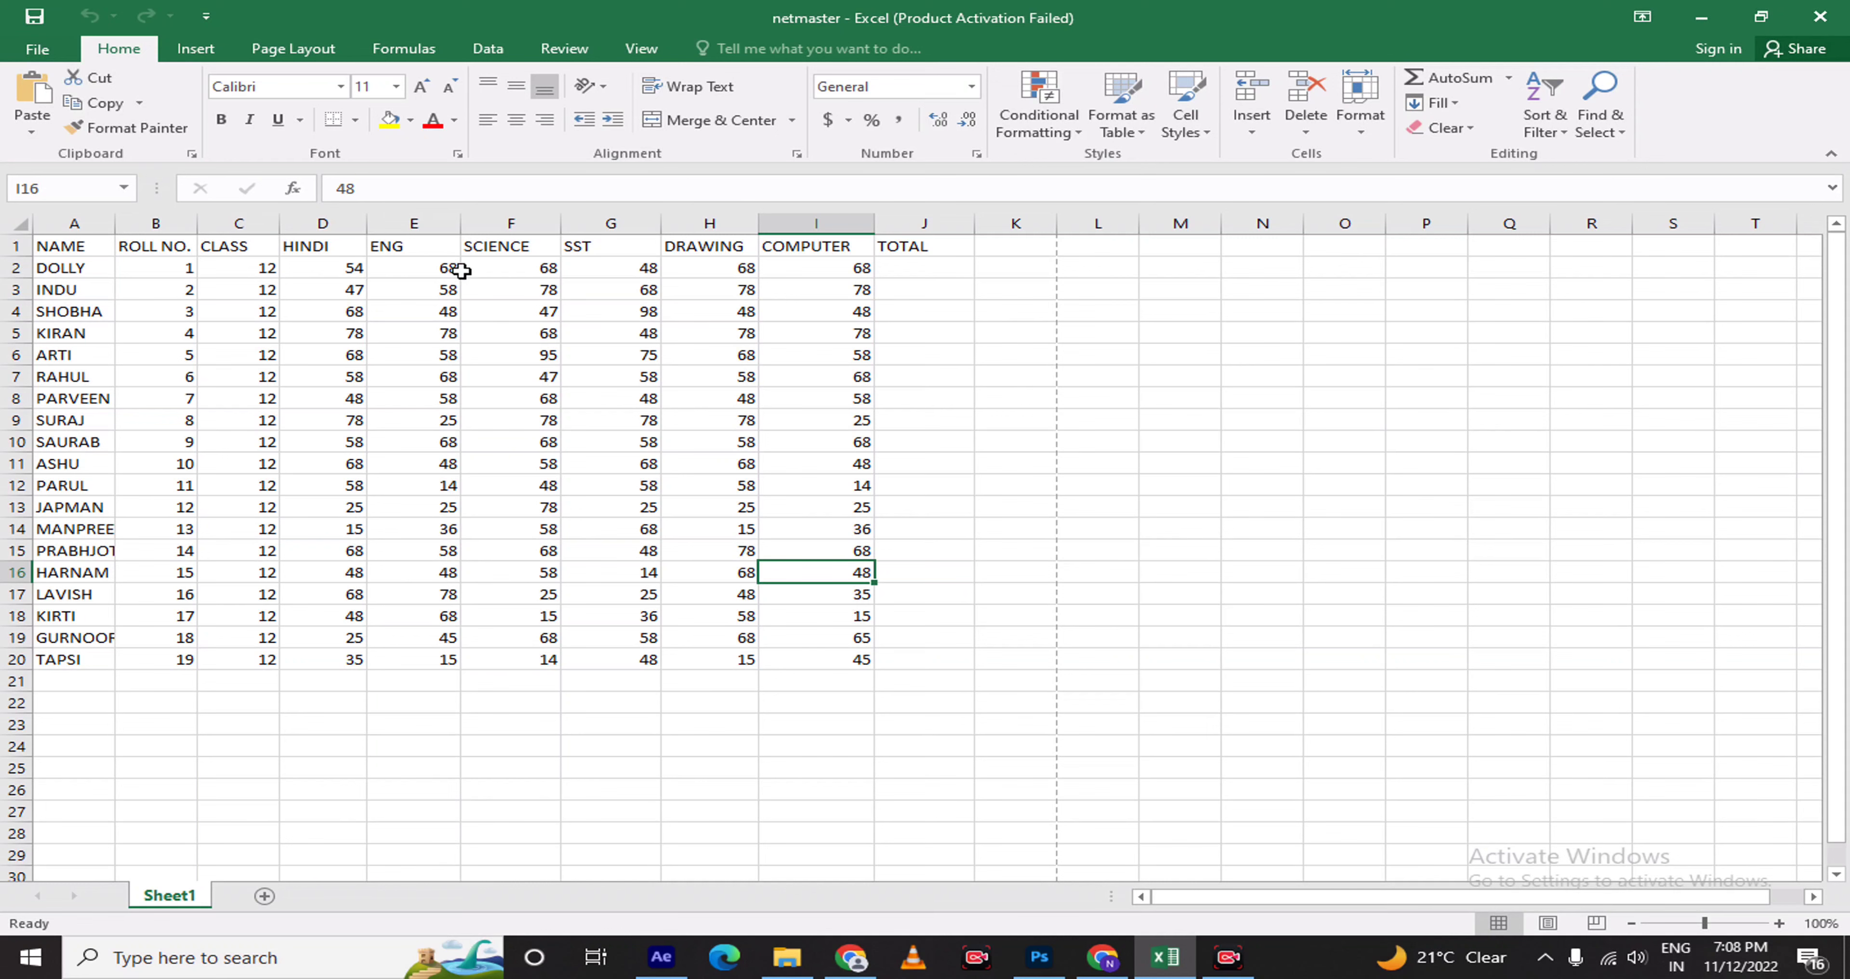
Copy the ENG to COMPUTER marks in E1:I20 and paste them starting at cell I1
left_click_drag(435, 248, 829, 665)
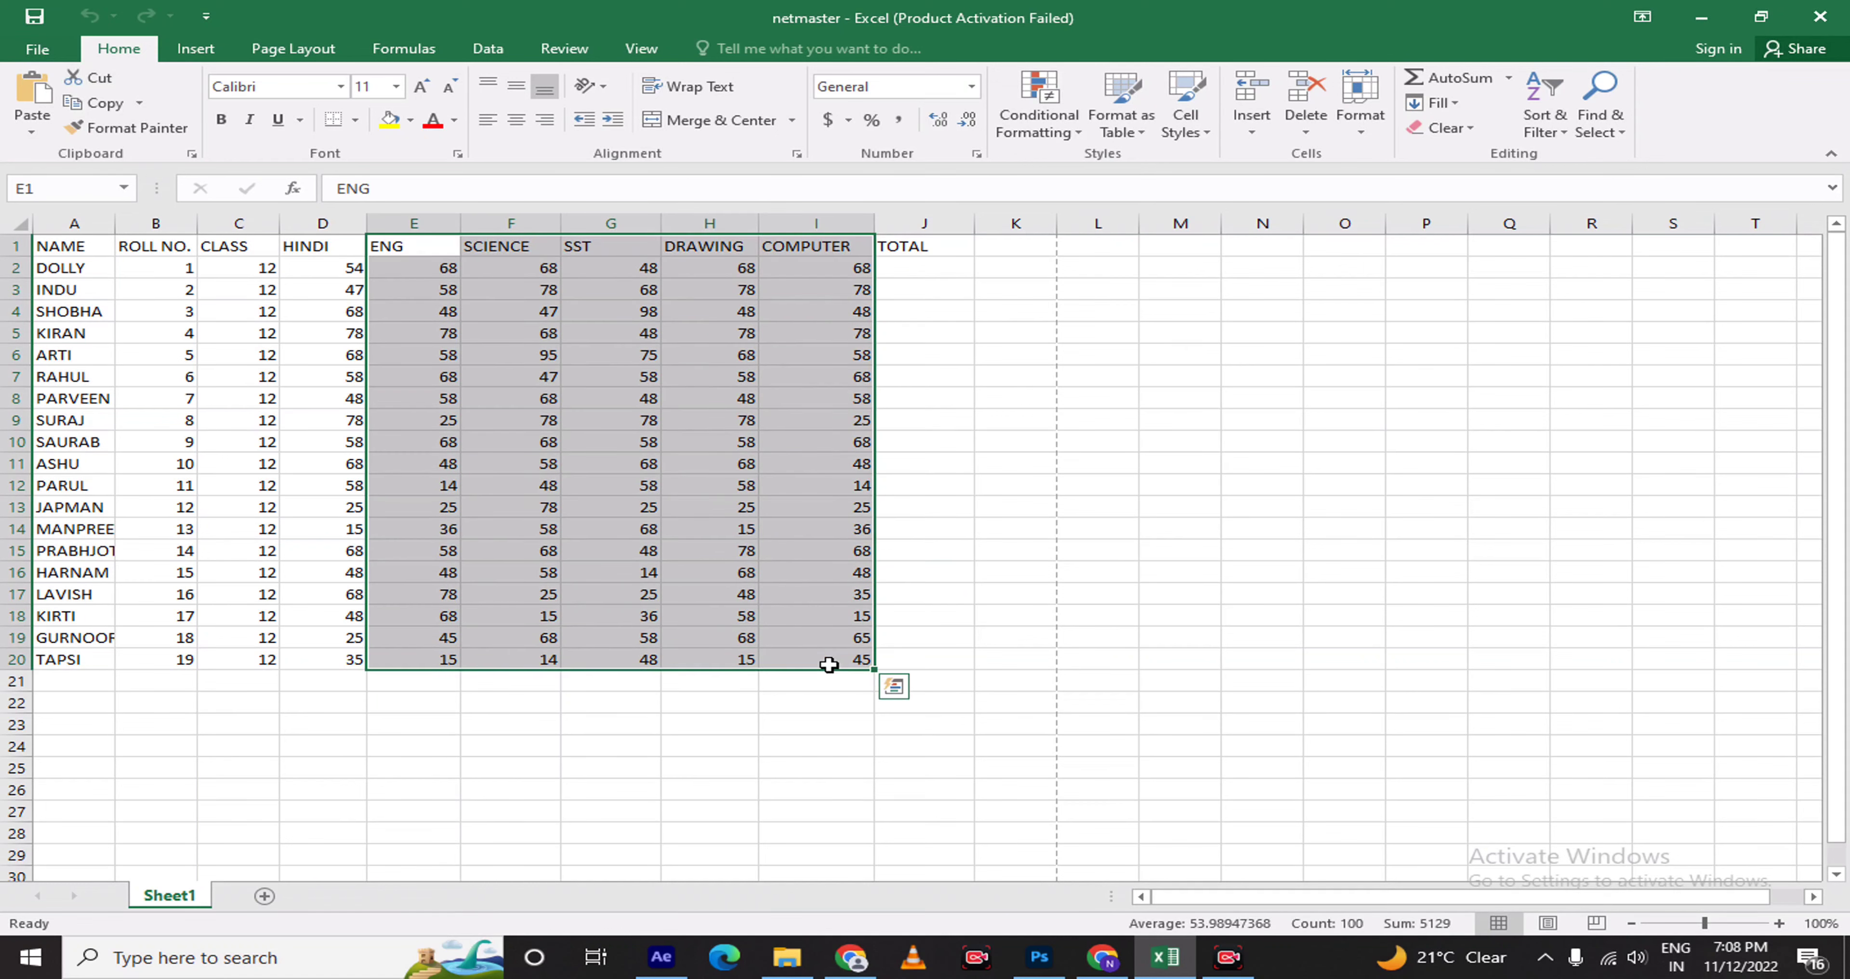
key("ctrl+c")
left_click(798, 250)
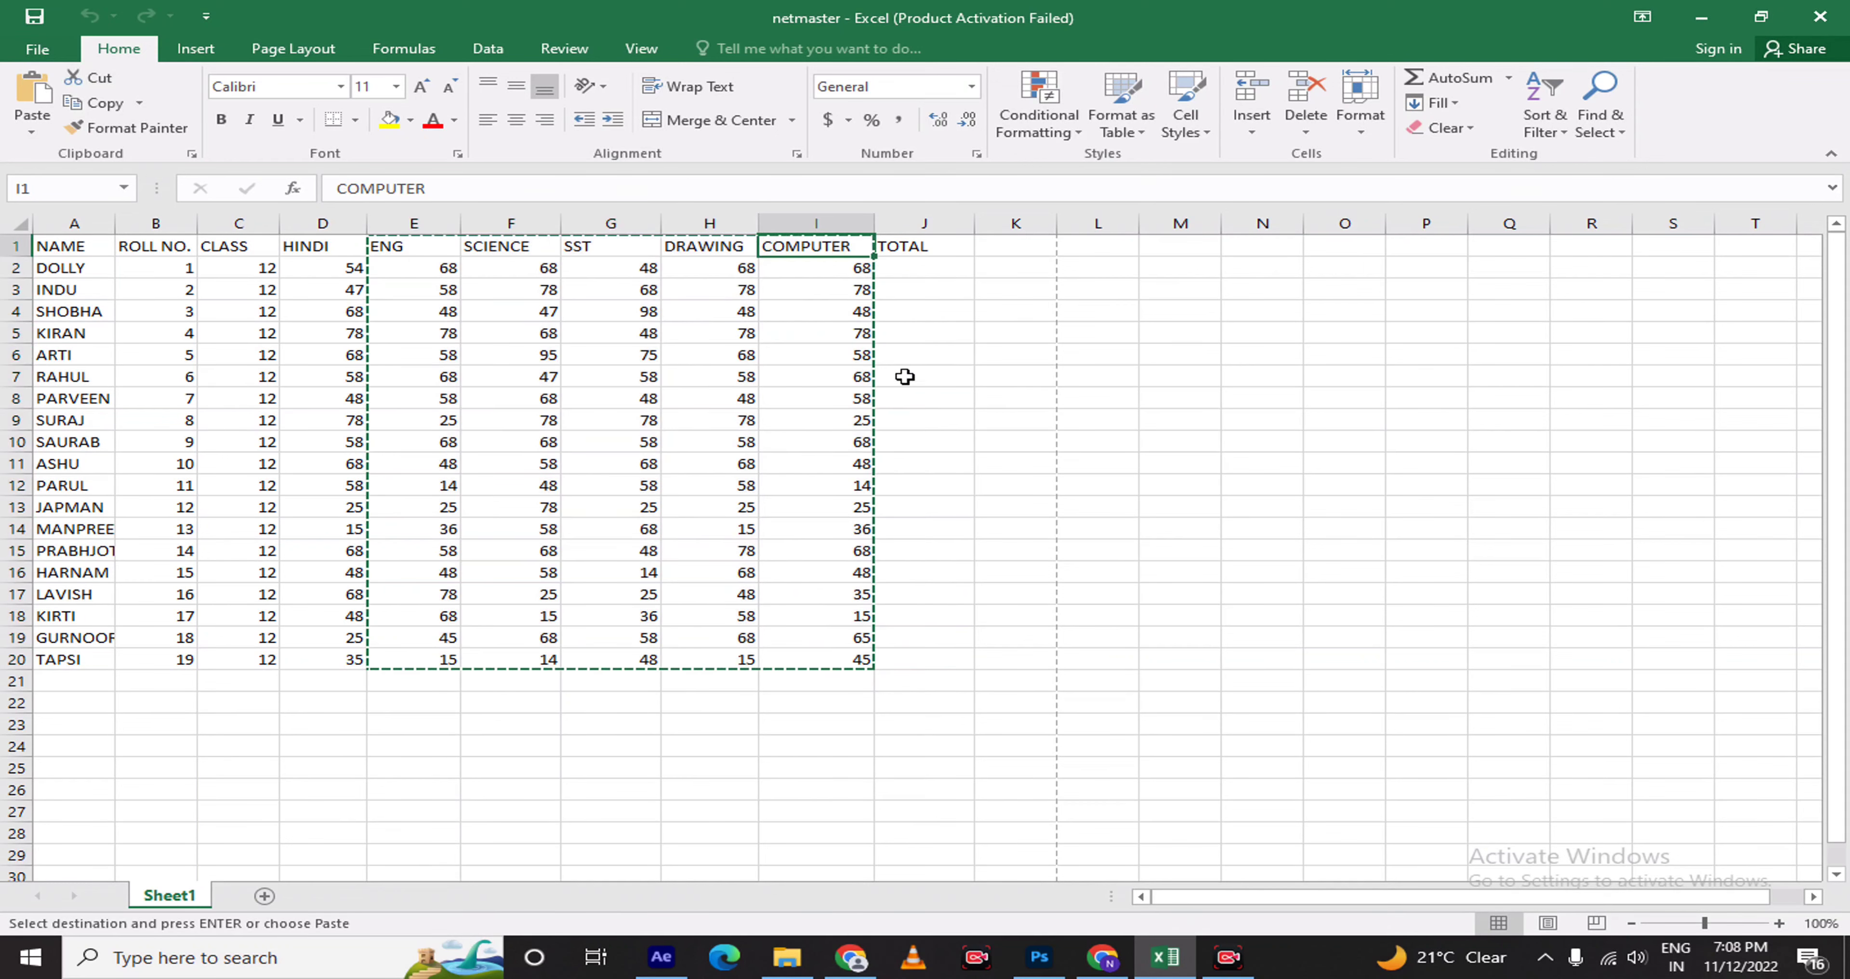
key("Return")
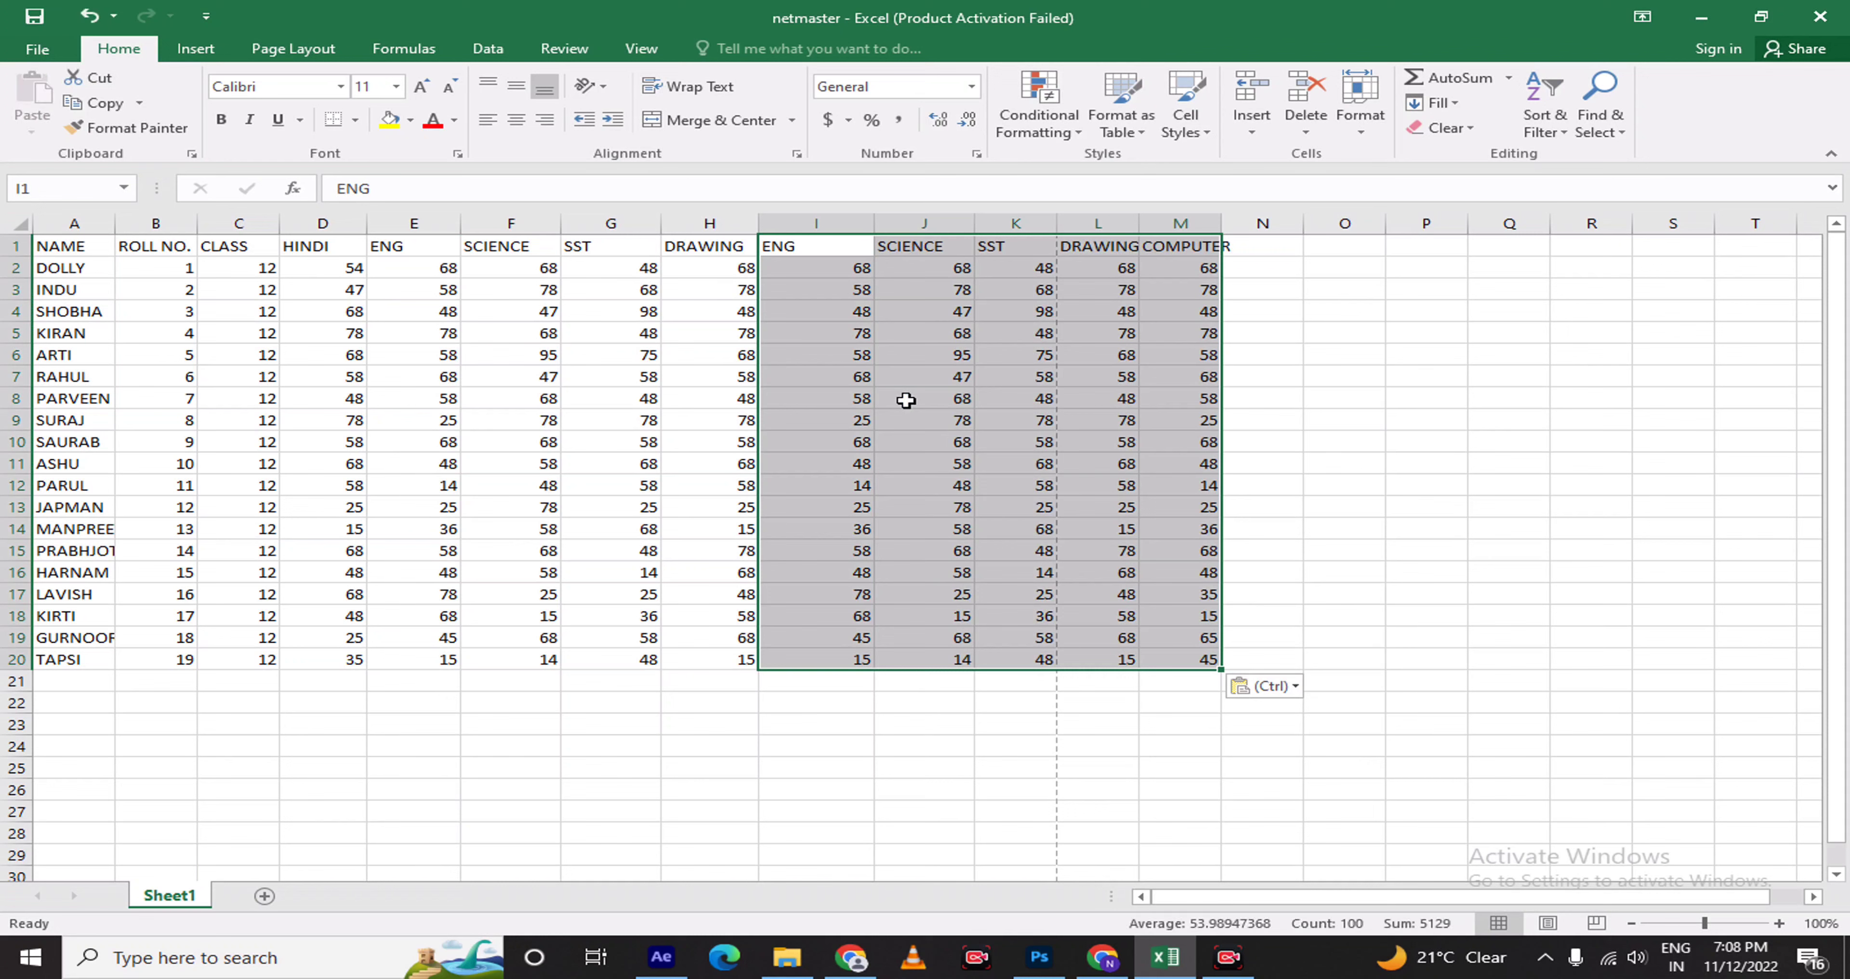
Copy the range I1:N20 and paste it starting at cell L1 to widen the table further
left_click(1002, 251)
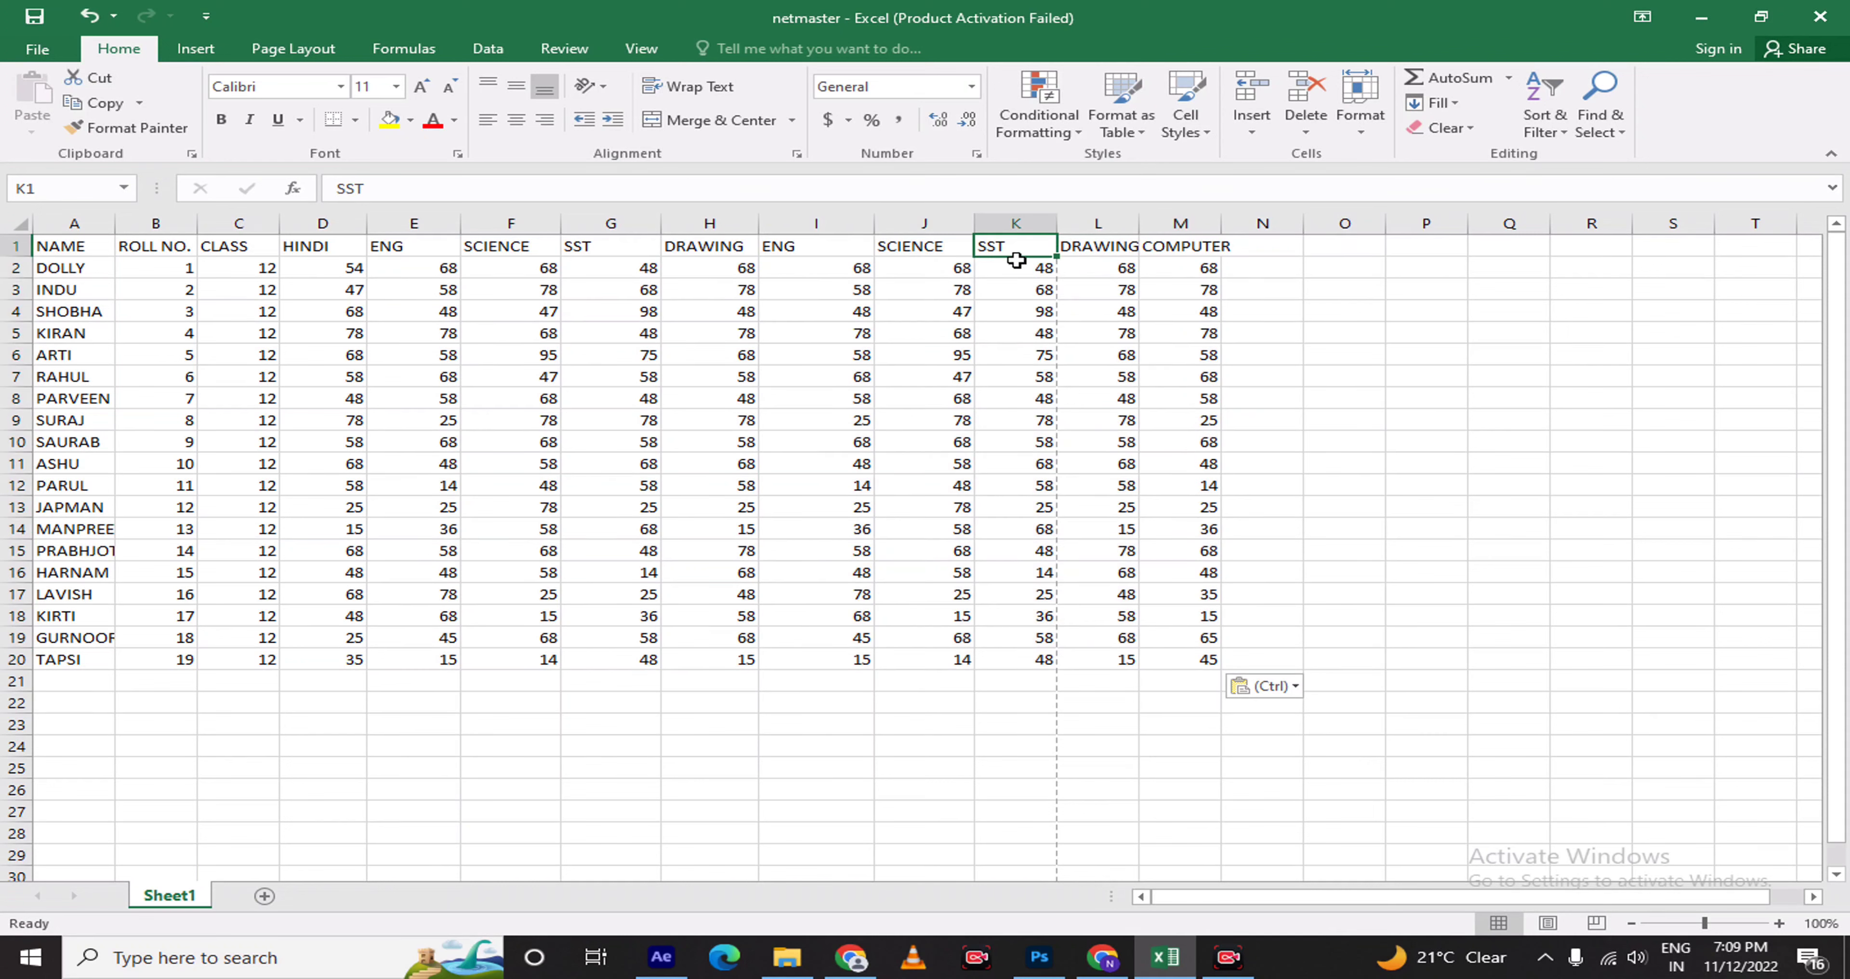
left_click_drag(798, 252, 1241, 661)
key("ctrl+c")
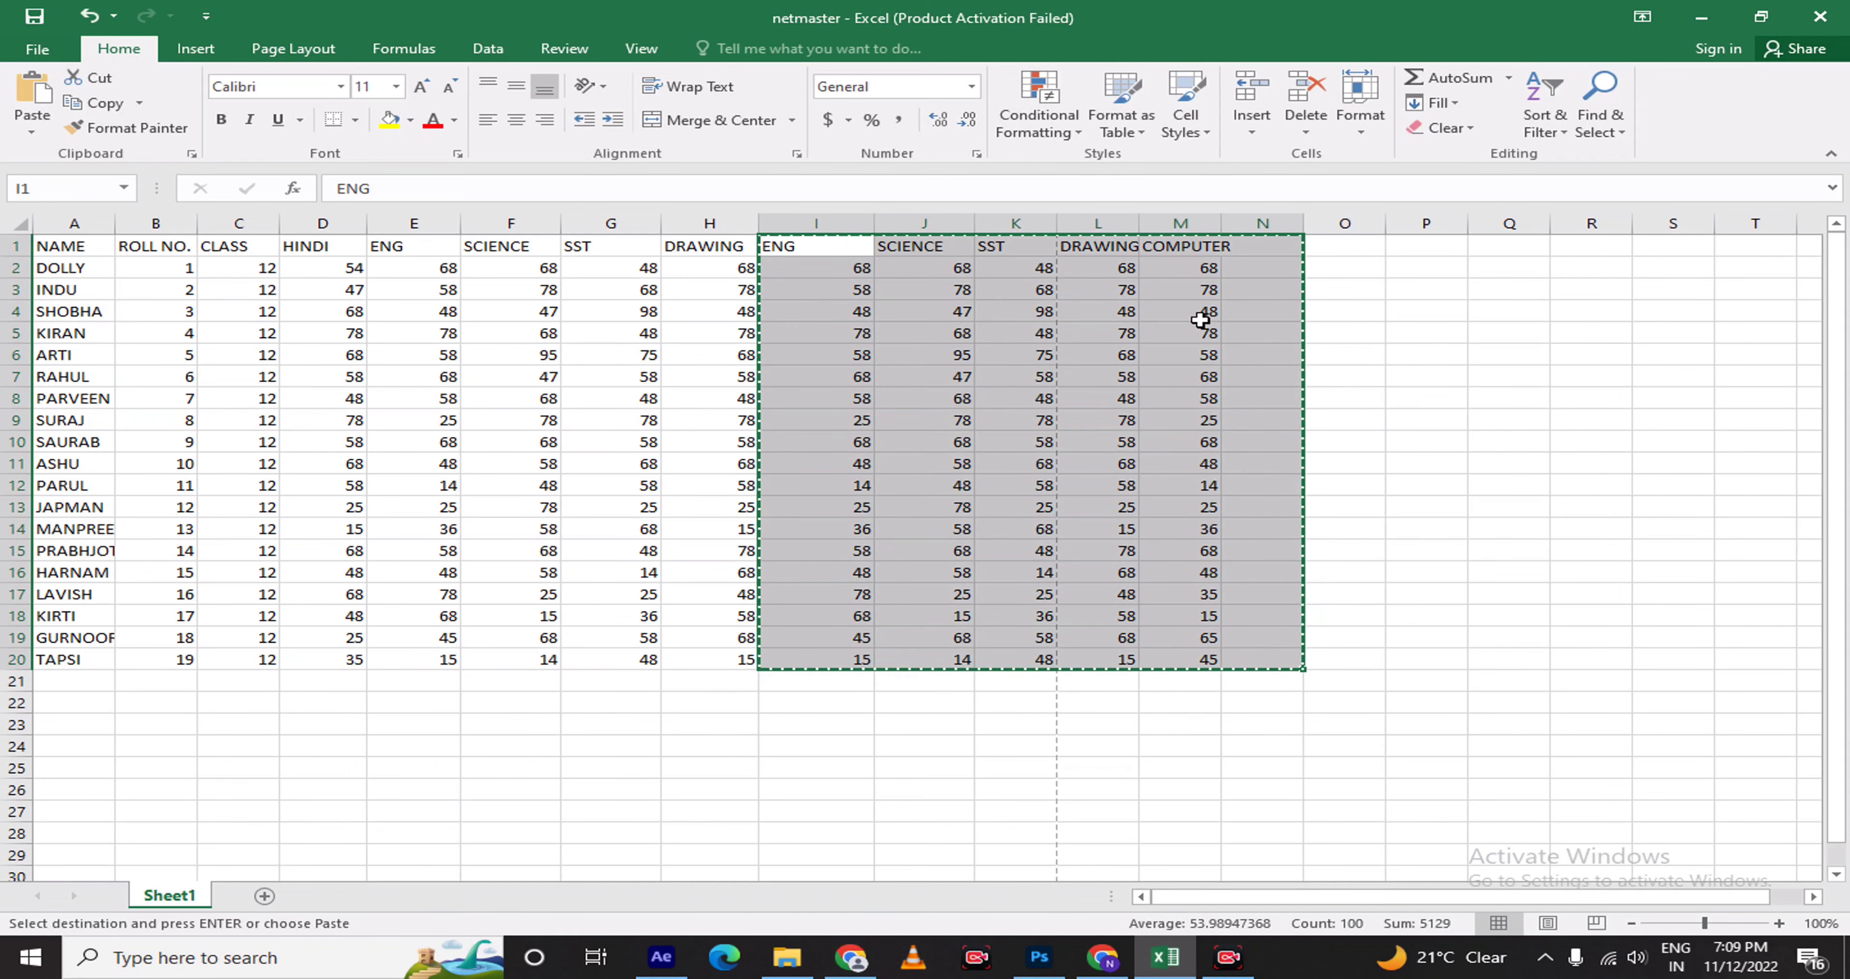
left_click(1091, 255)
key("Return")
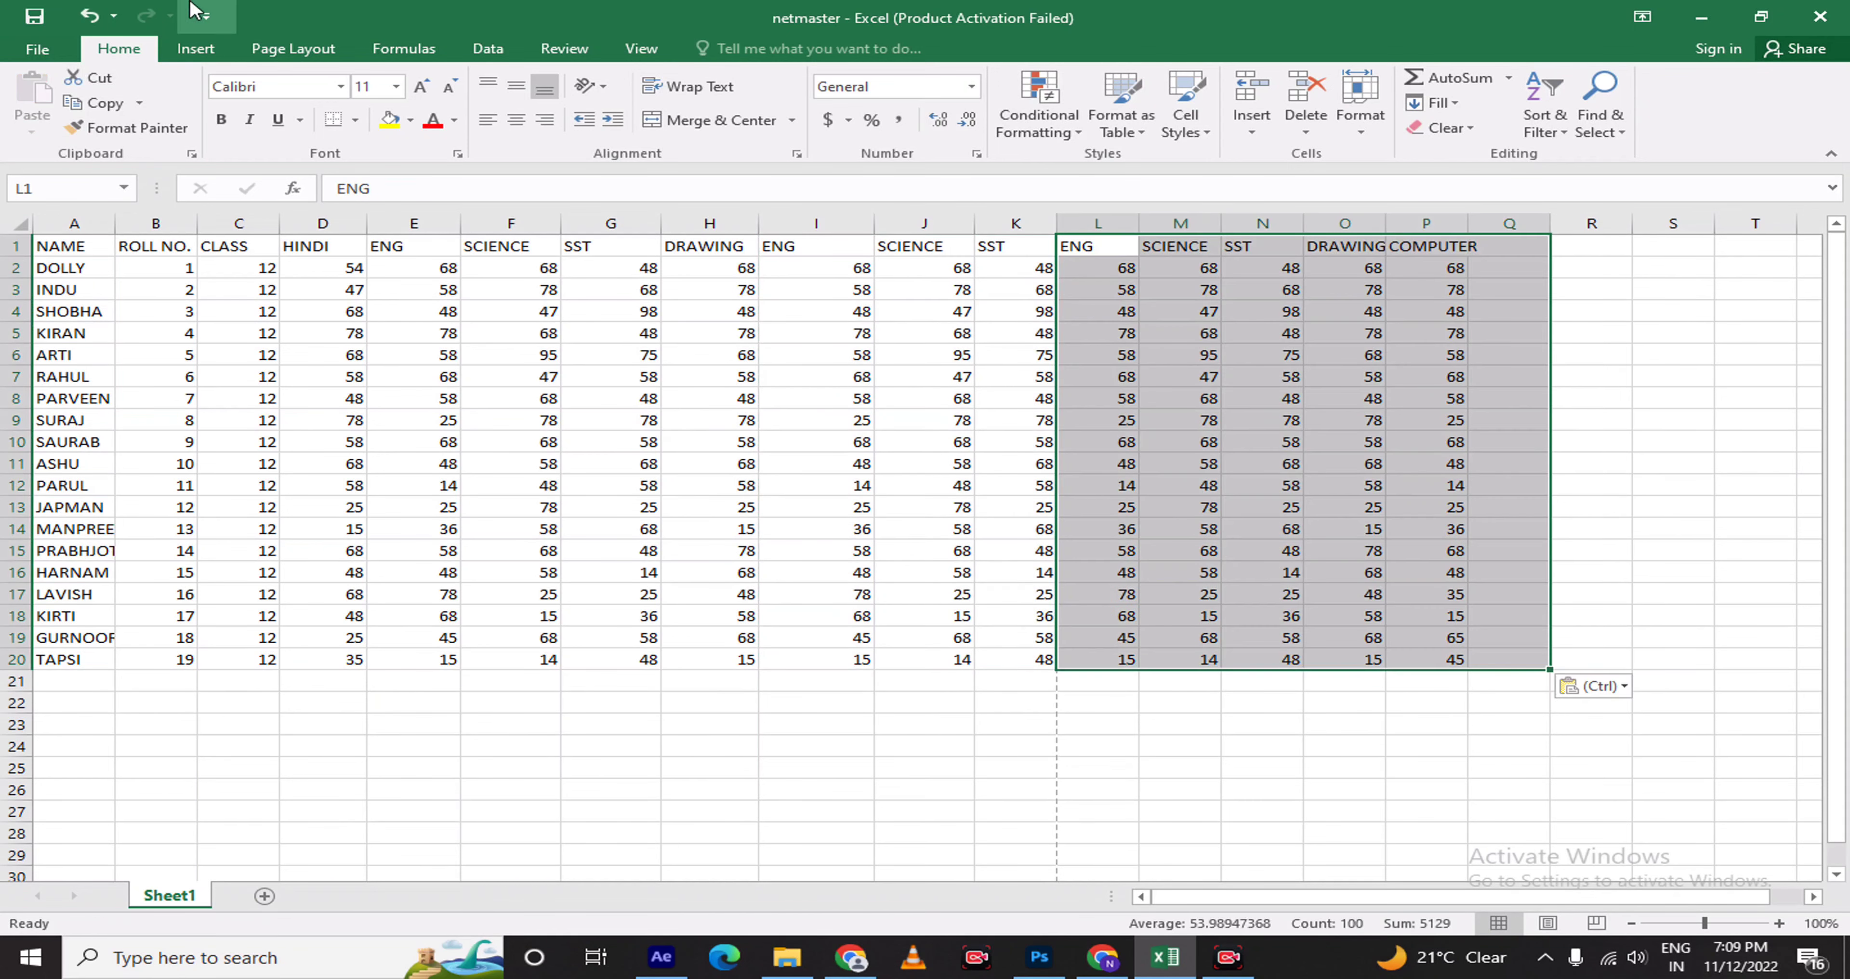
Reduce the print scaling of the widened table to 80% of normal size and return to the worksheet
left_click(37, 49)
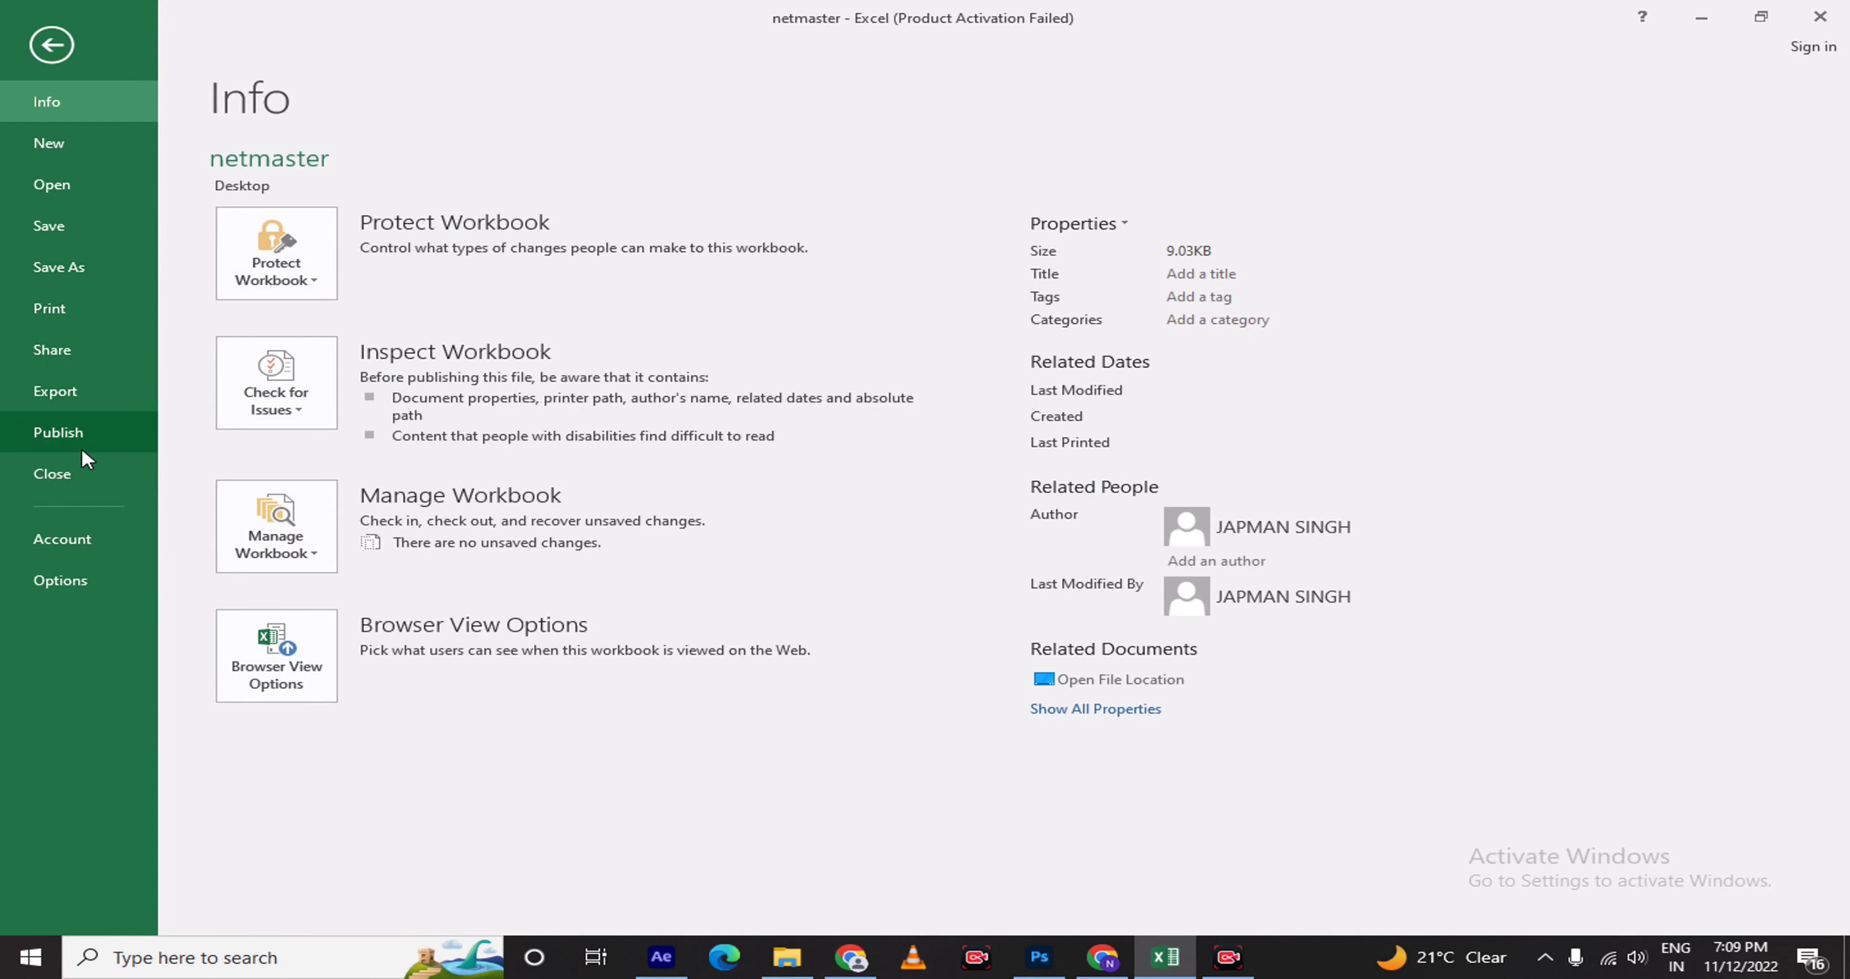
left_click(63, 355)
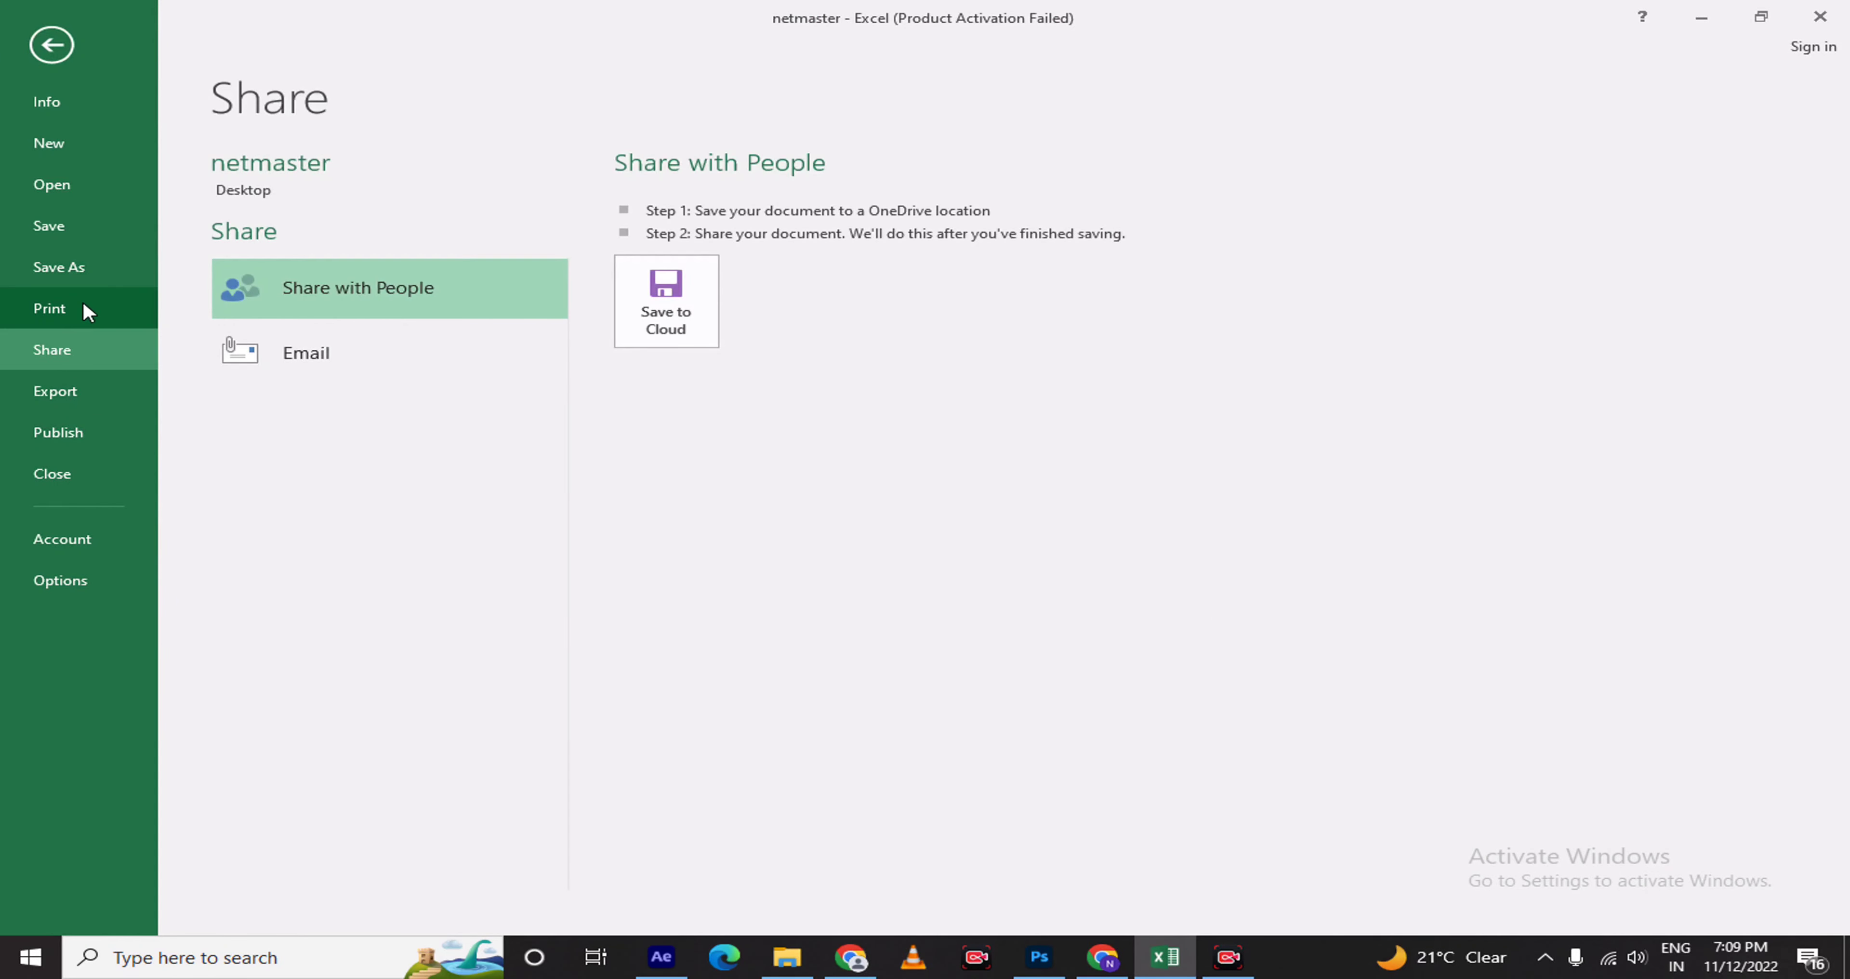
left_click(65, 311)
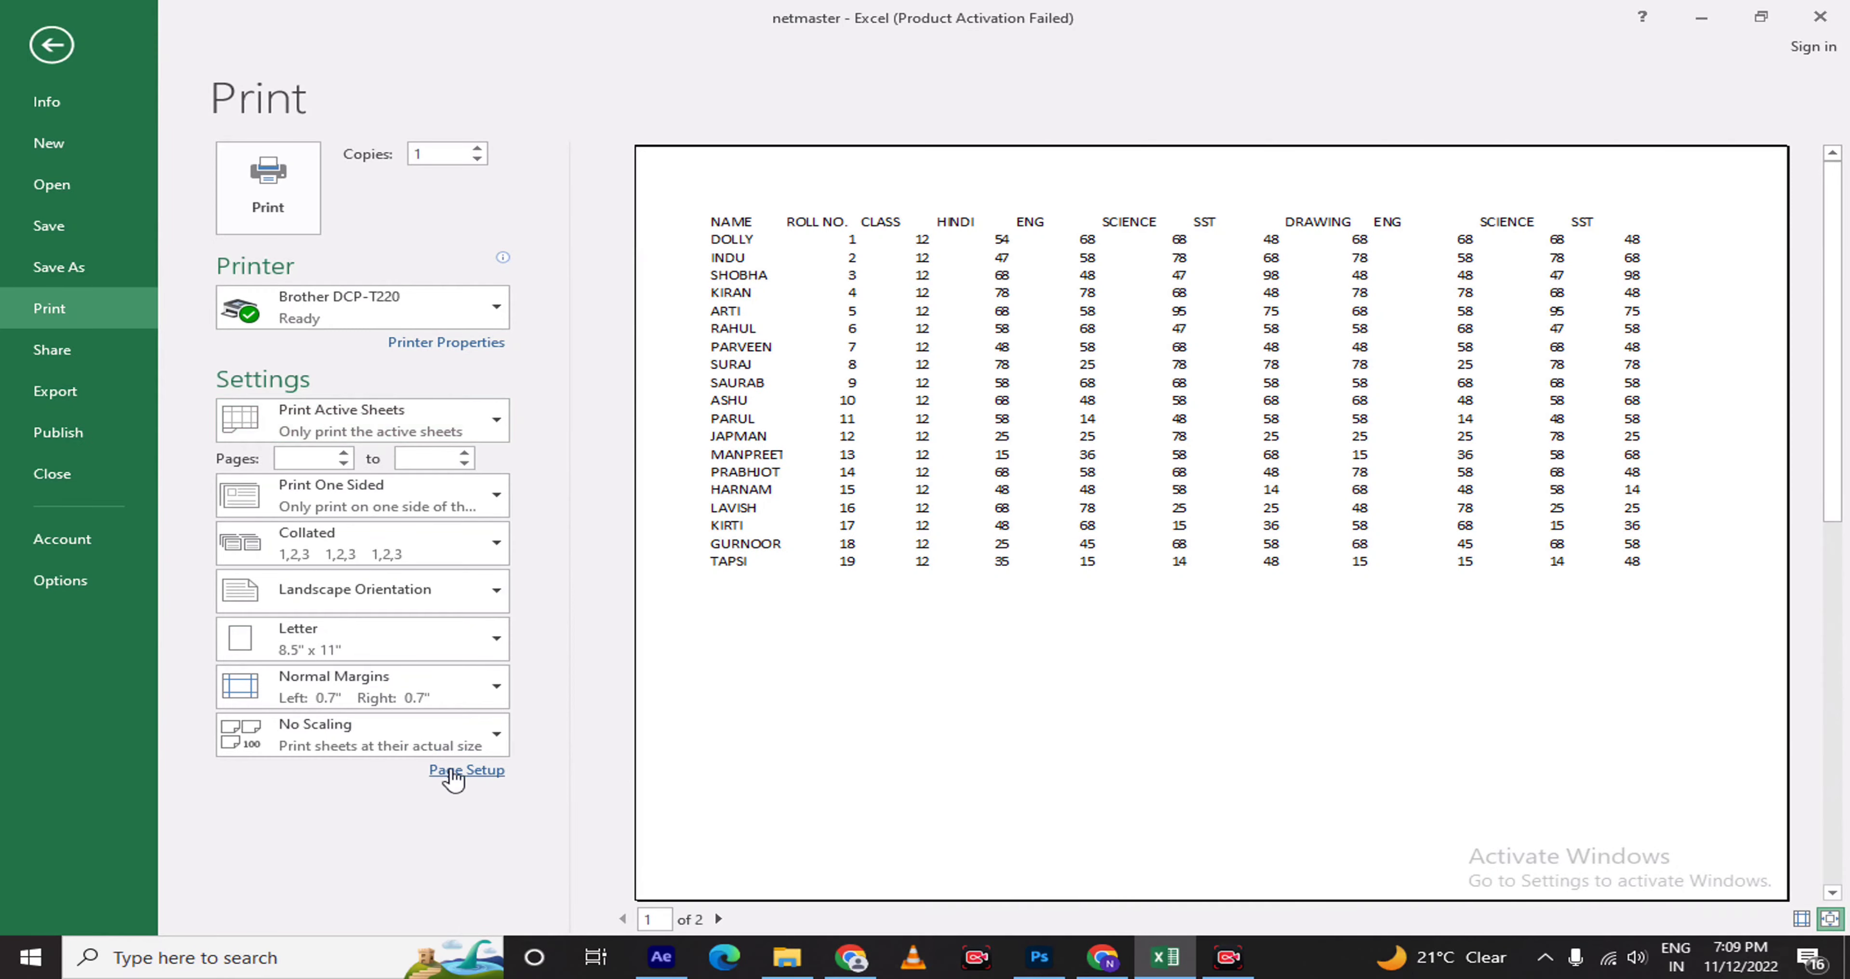
left_click(467, 770)
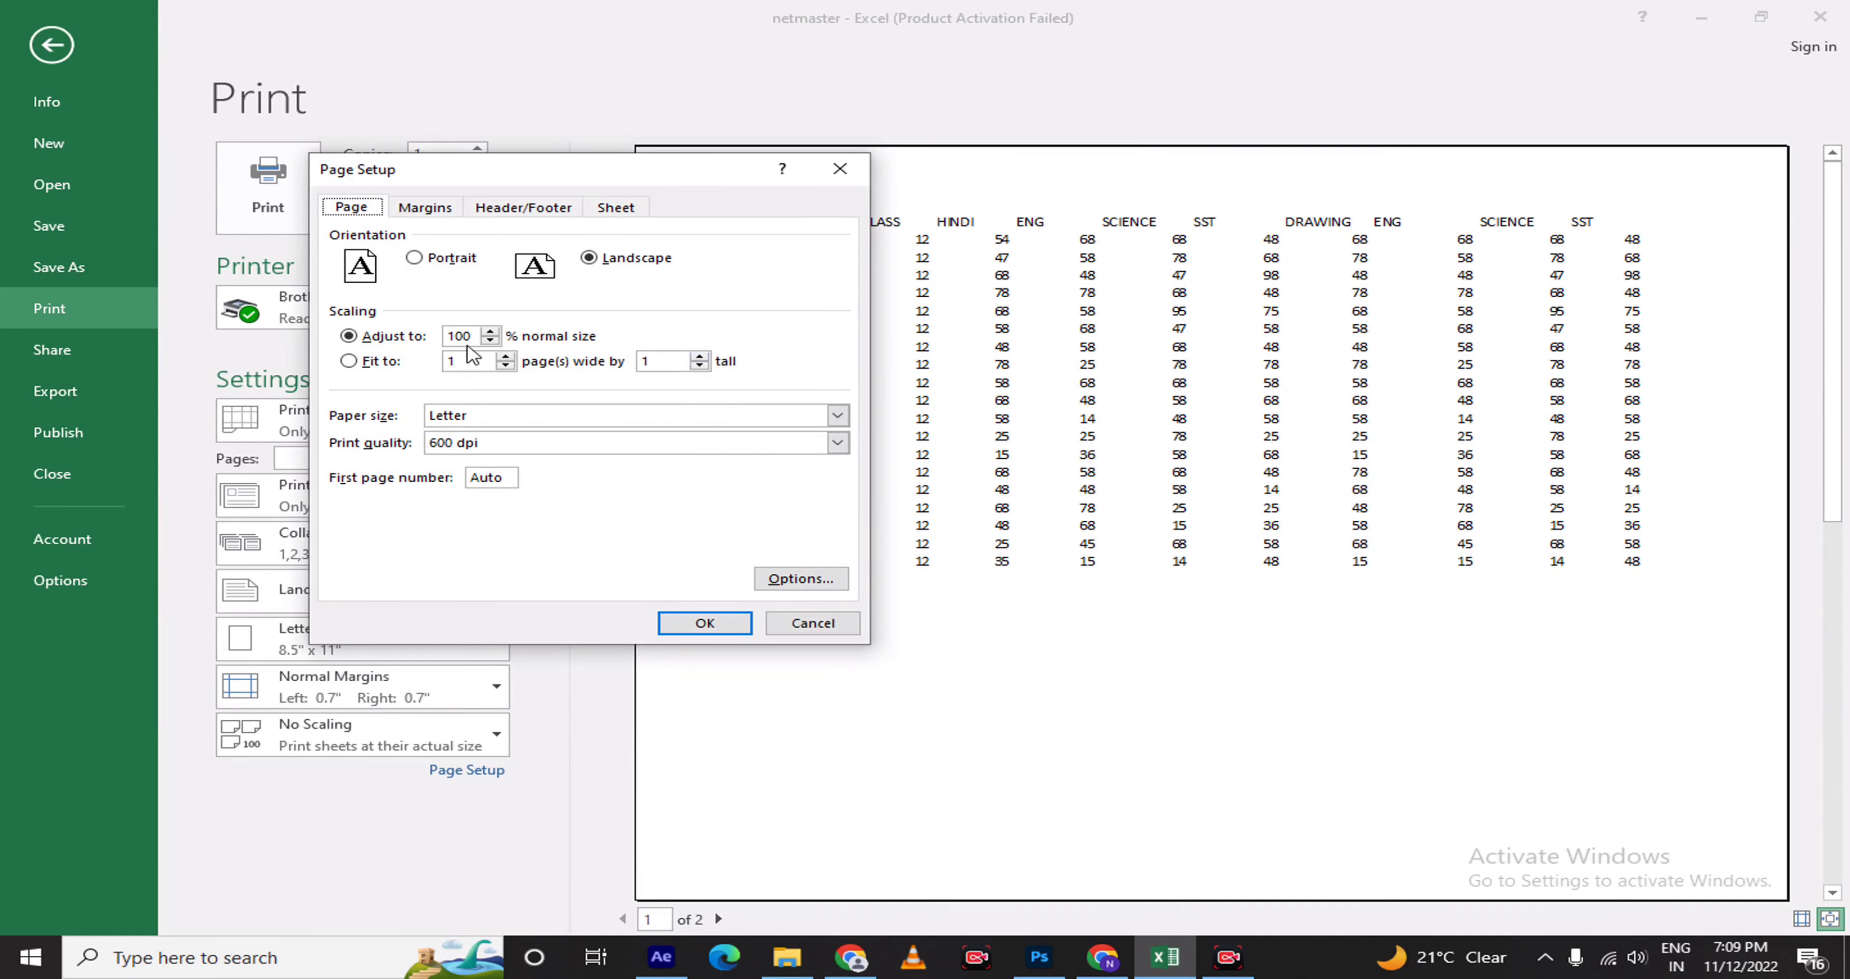
left_click(490, 341)
left_click(706, 621)
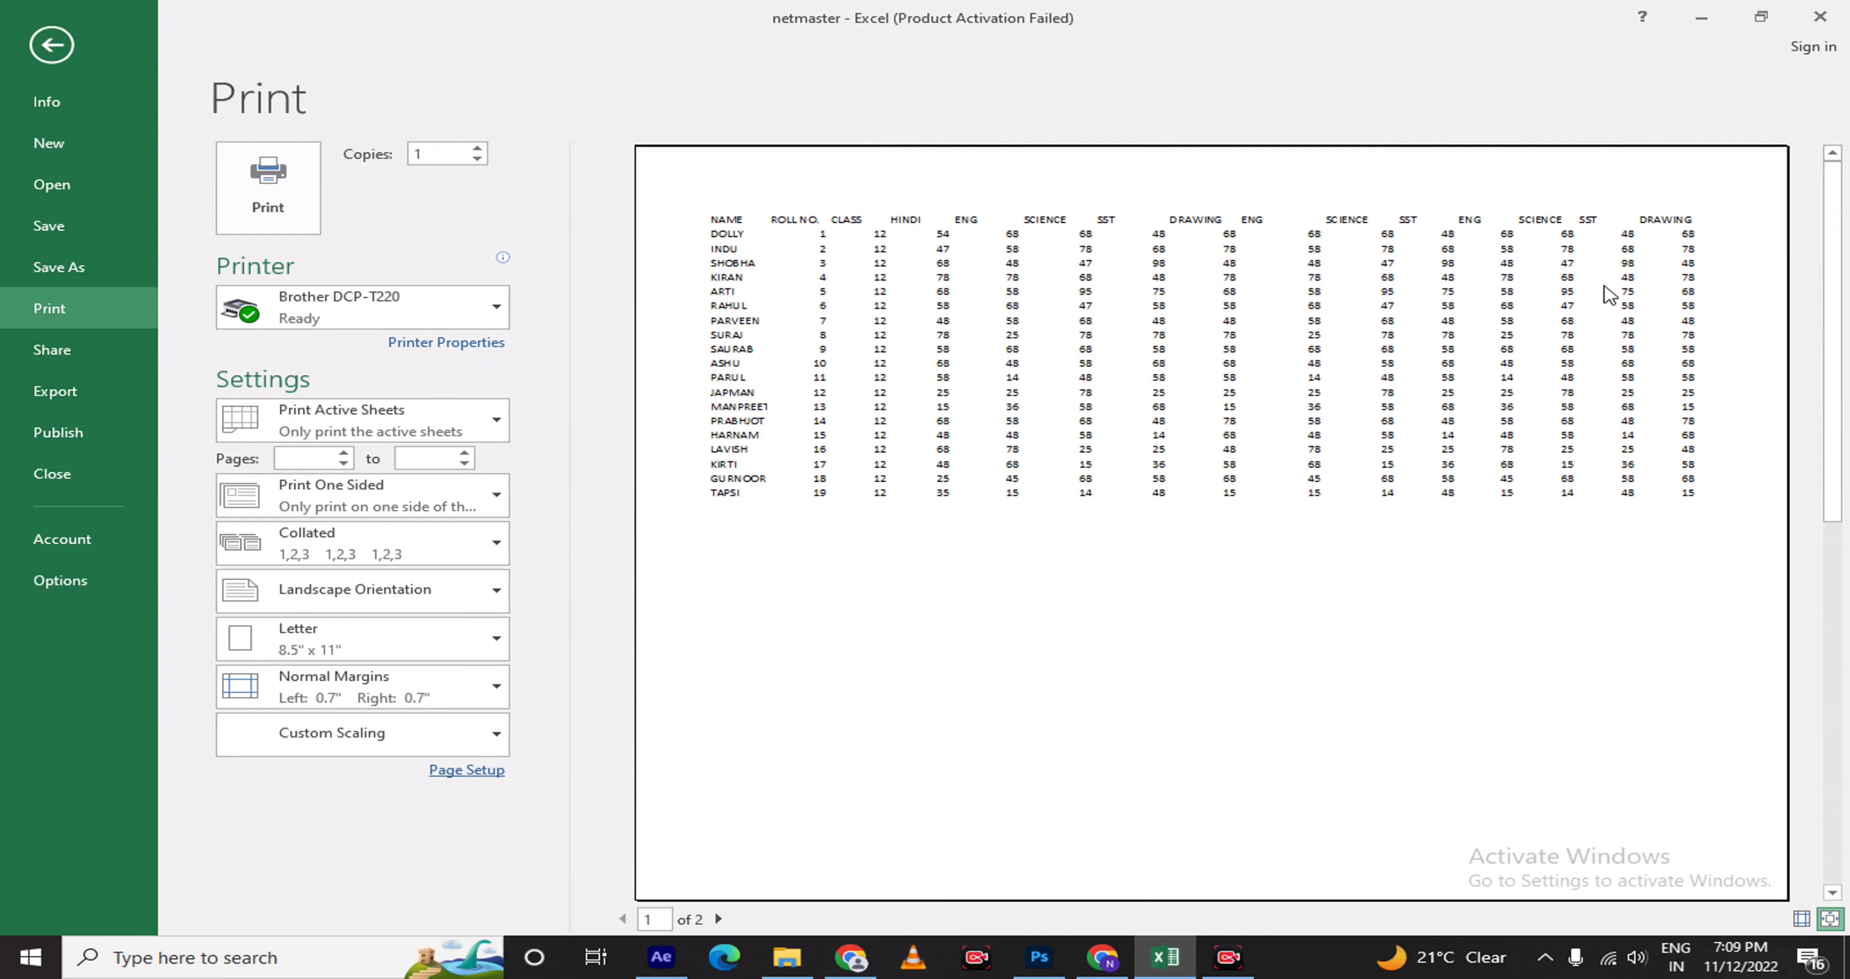
left_click(51, 44)
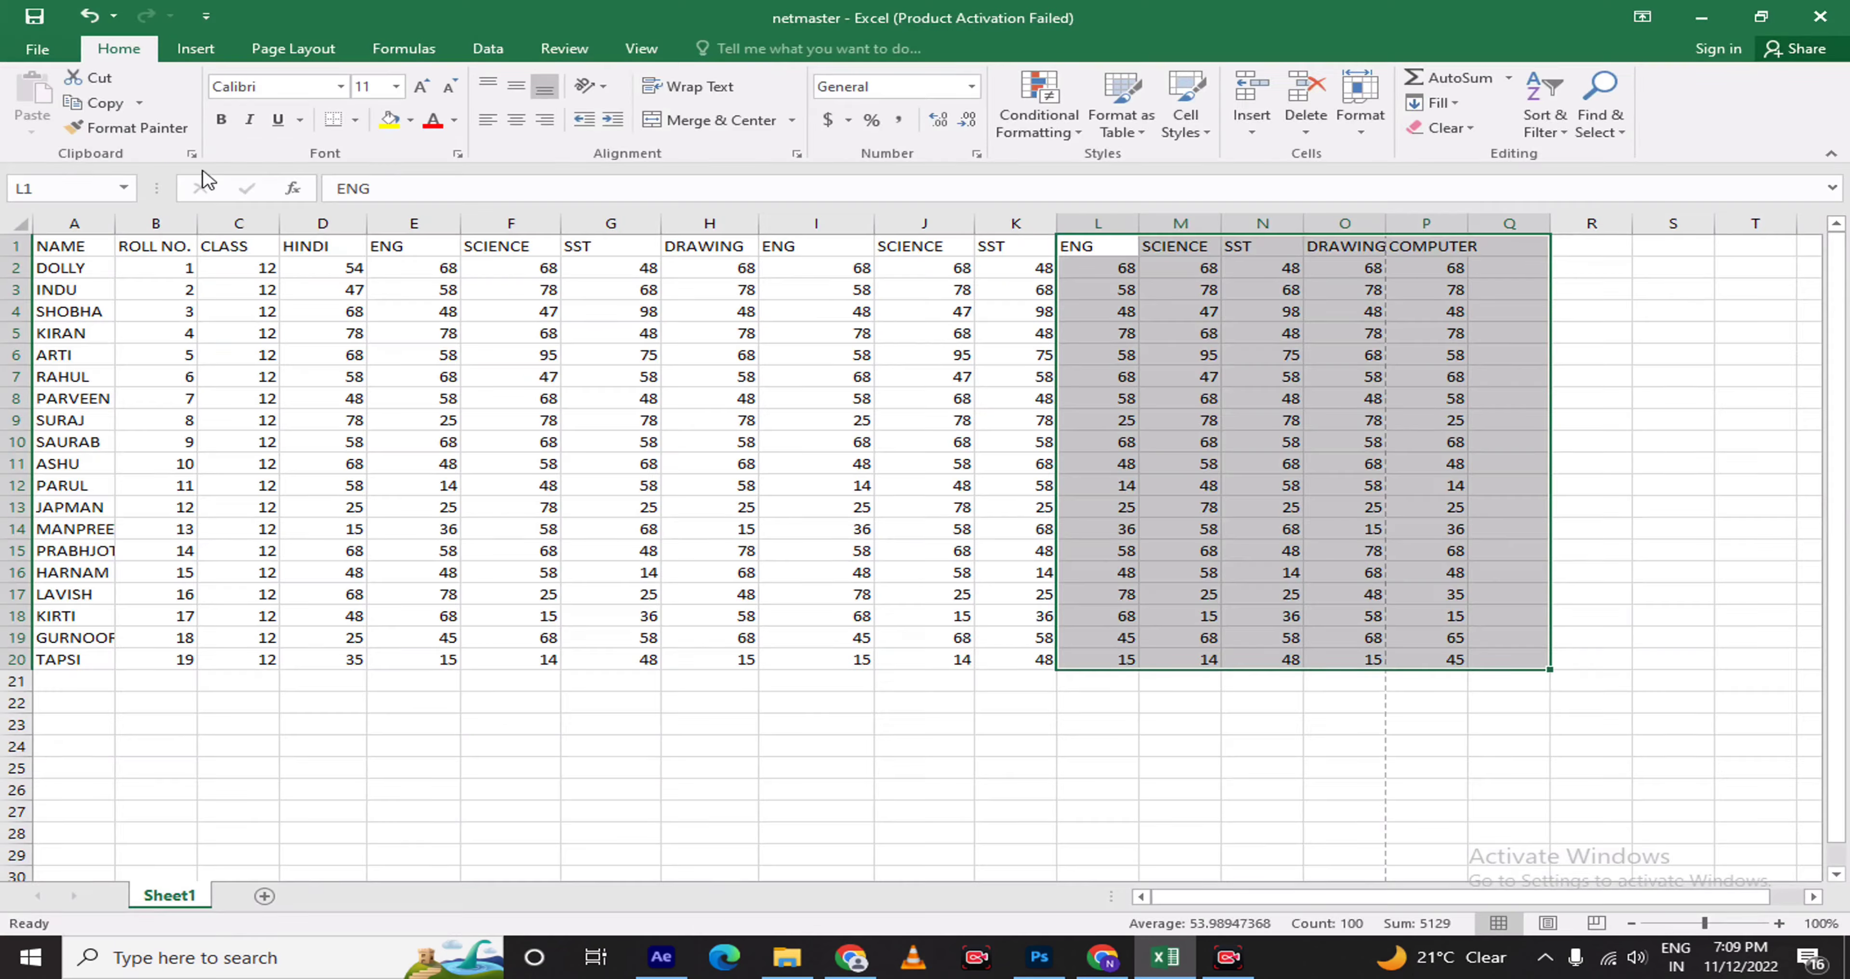
Set the print scaling to 75% of normal size so the last COMPUTER column prints with the other columns
left_click(1456, 264)
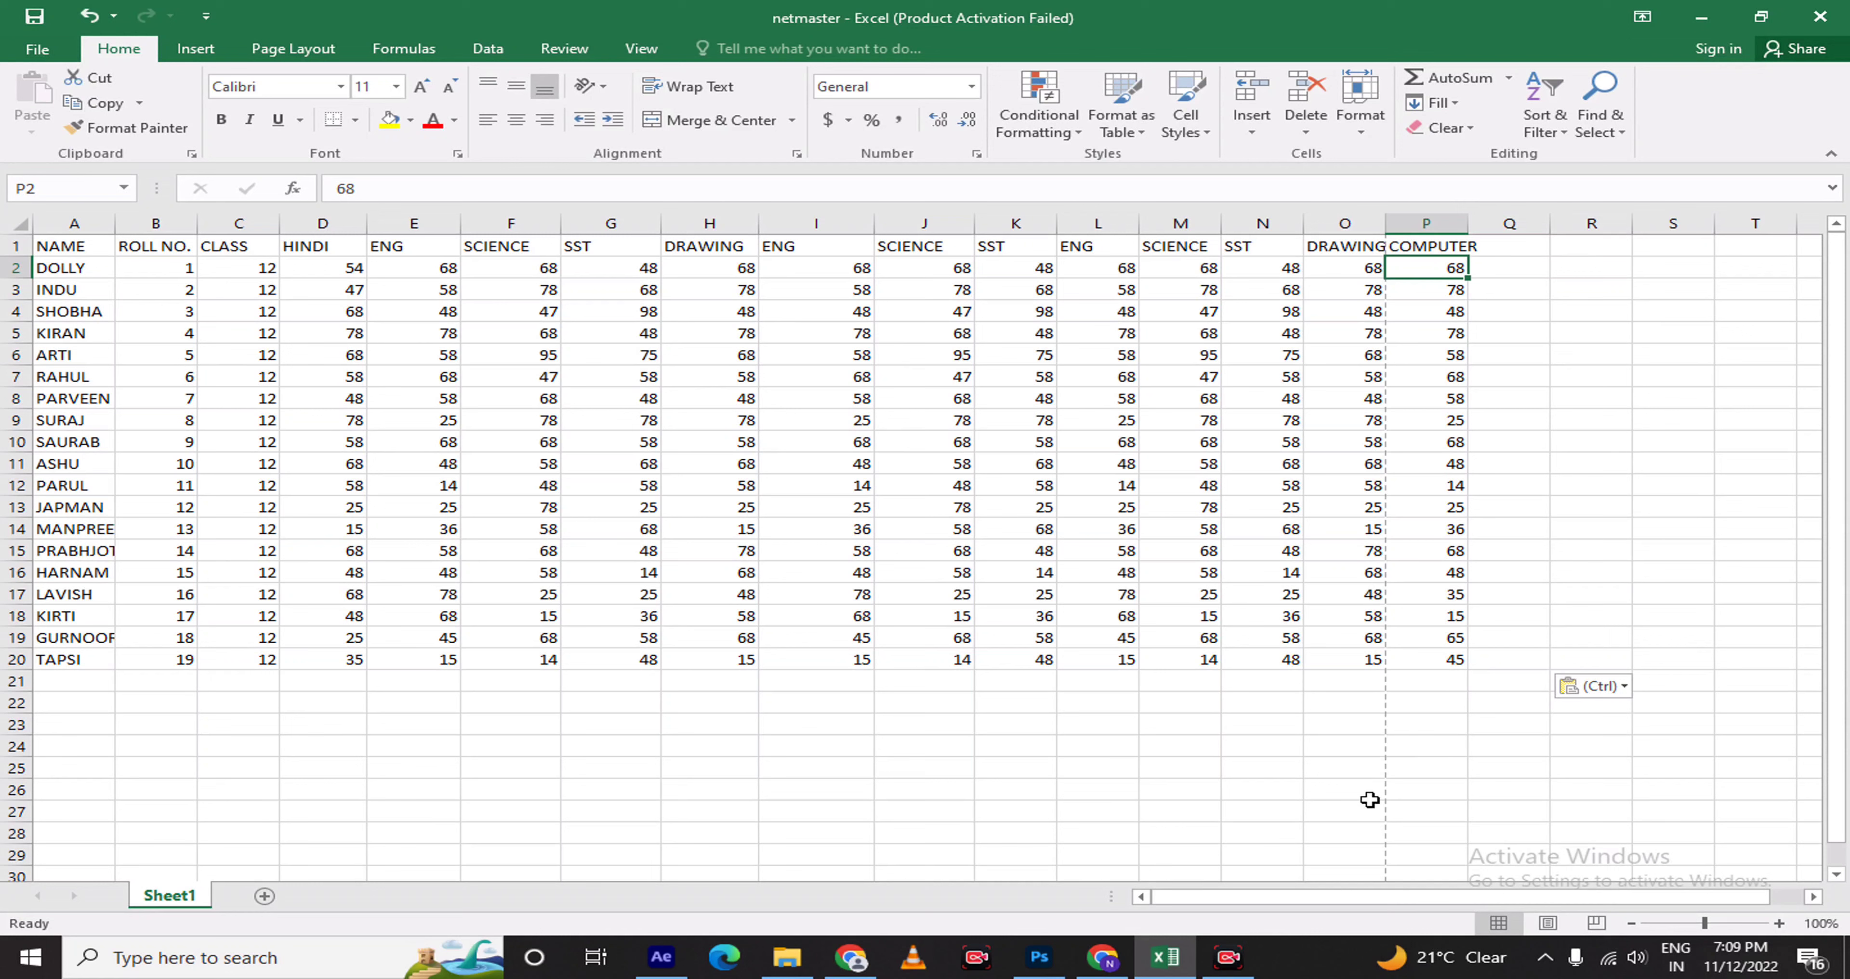
left_click(40, 54)
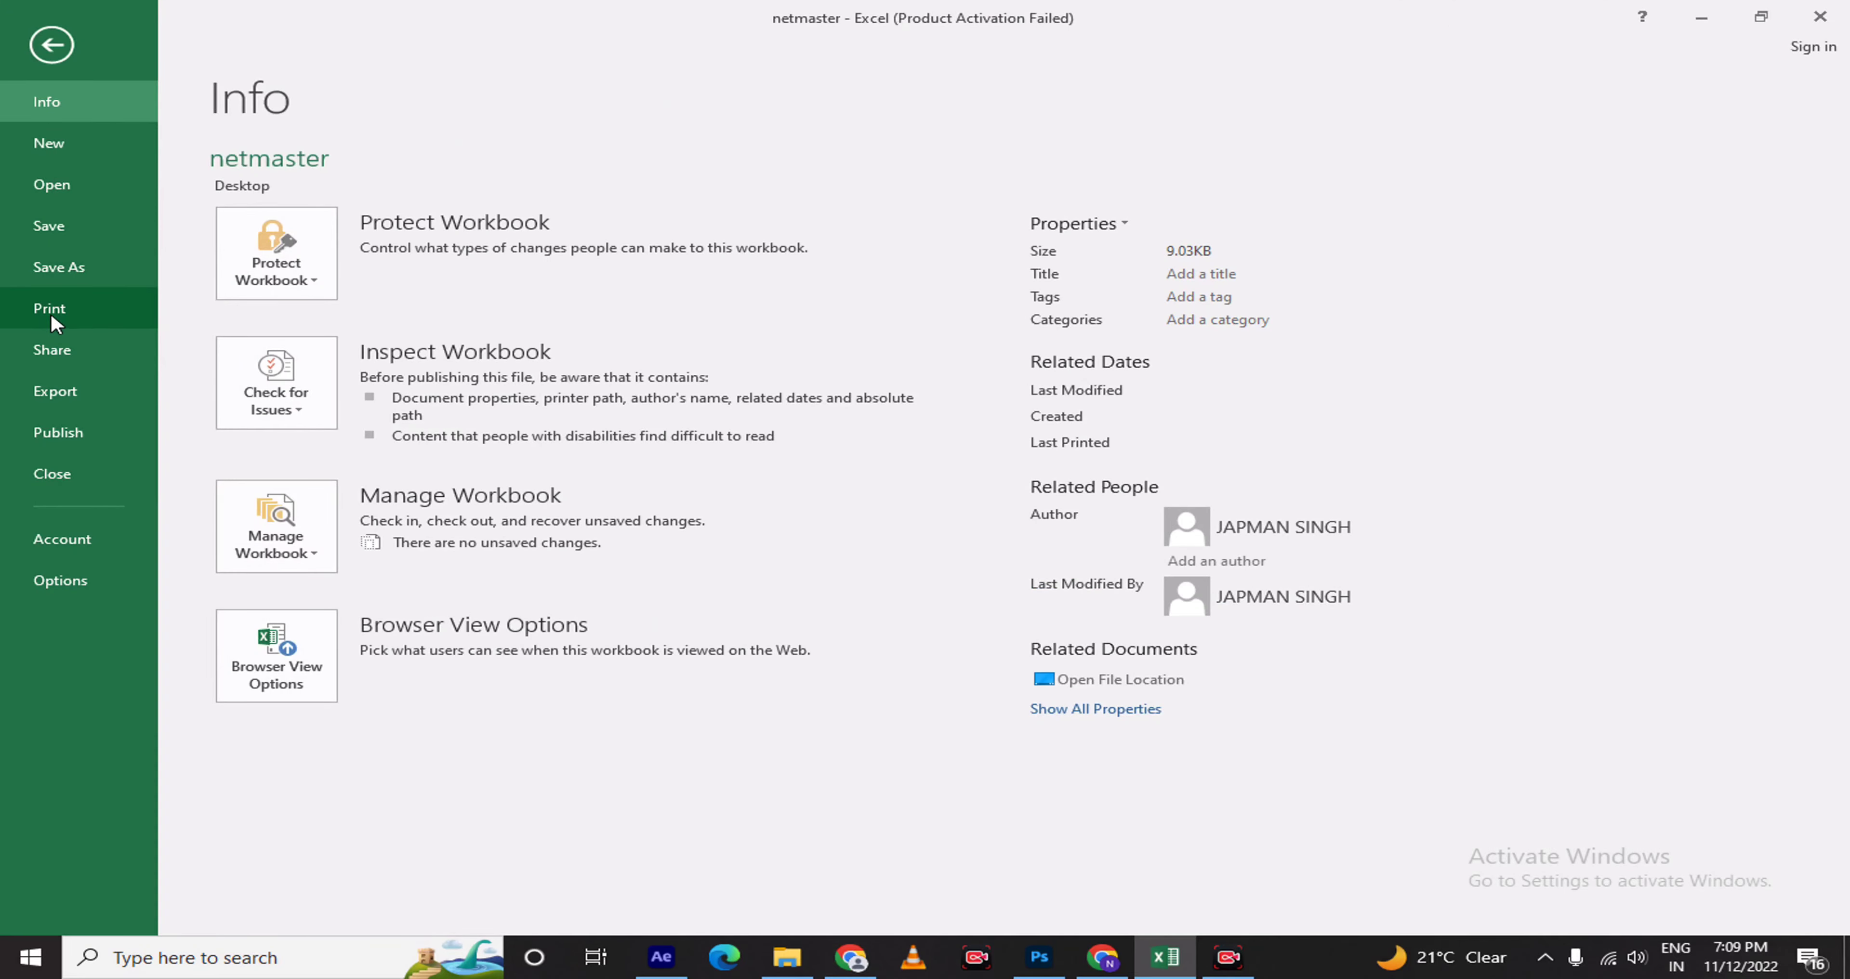
left_click(80, 315)
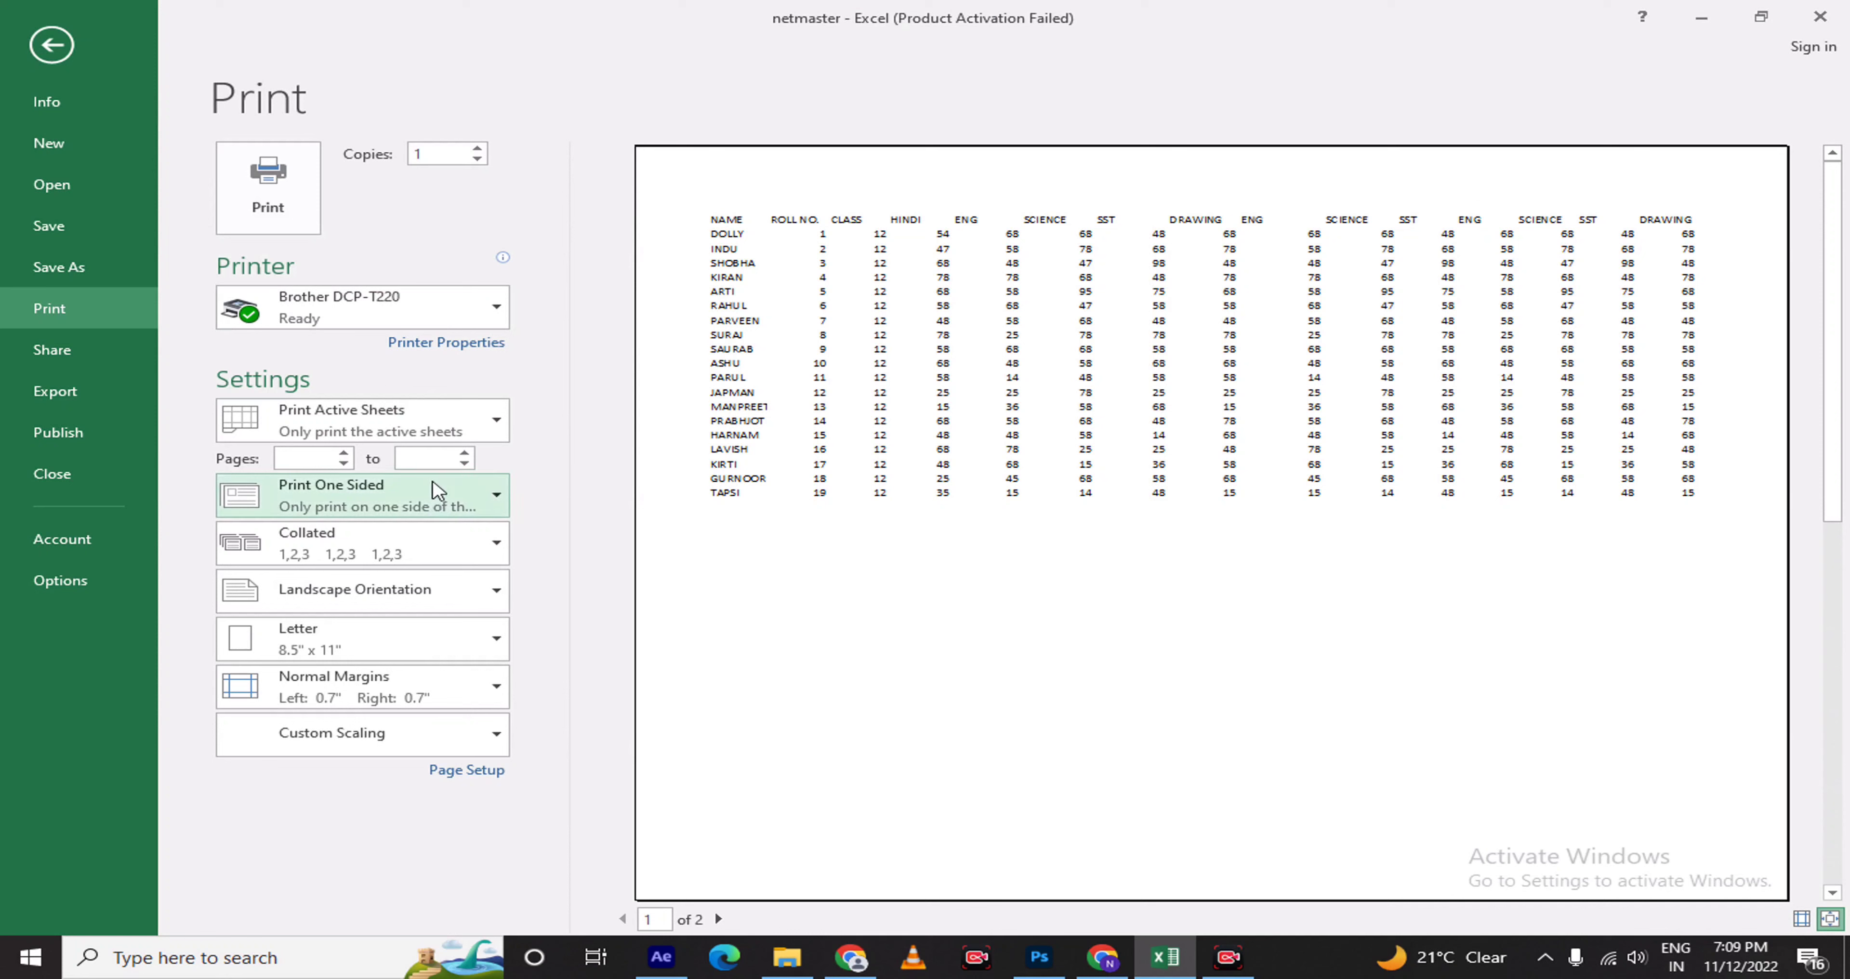
left_click(503, 768)
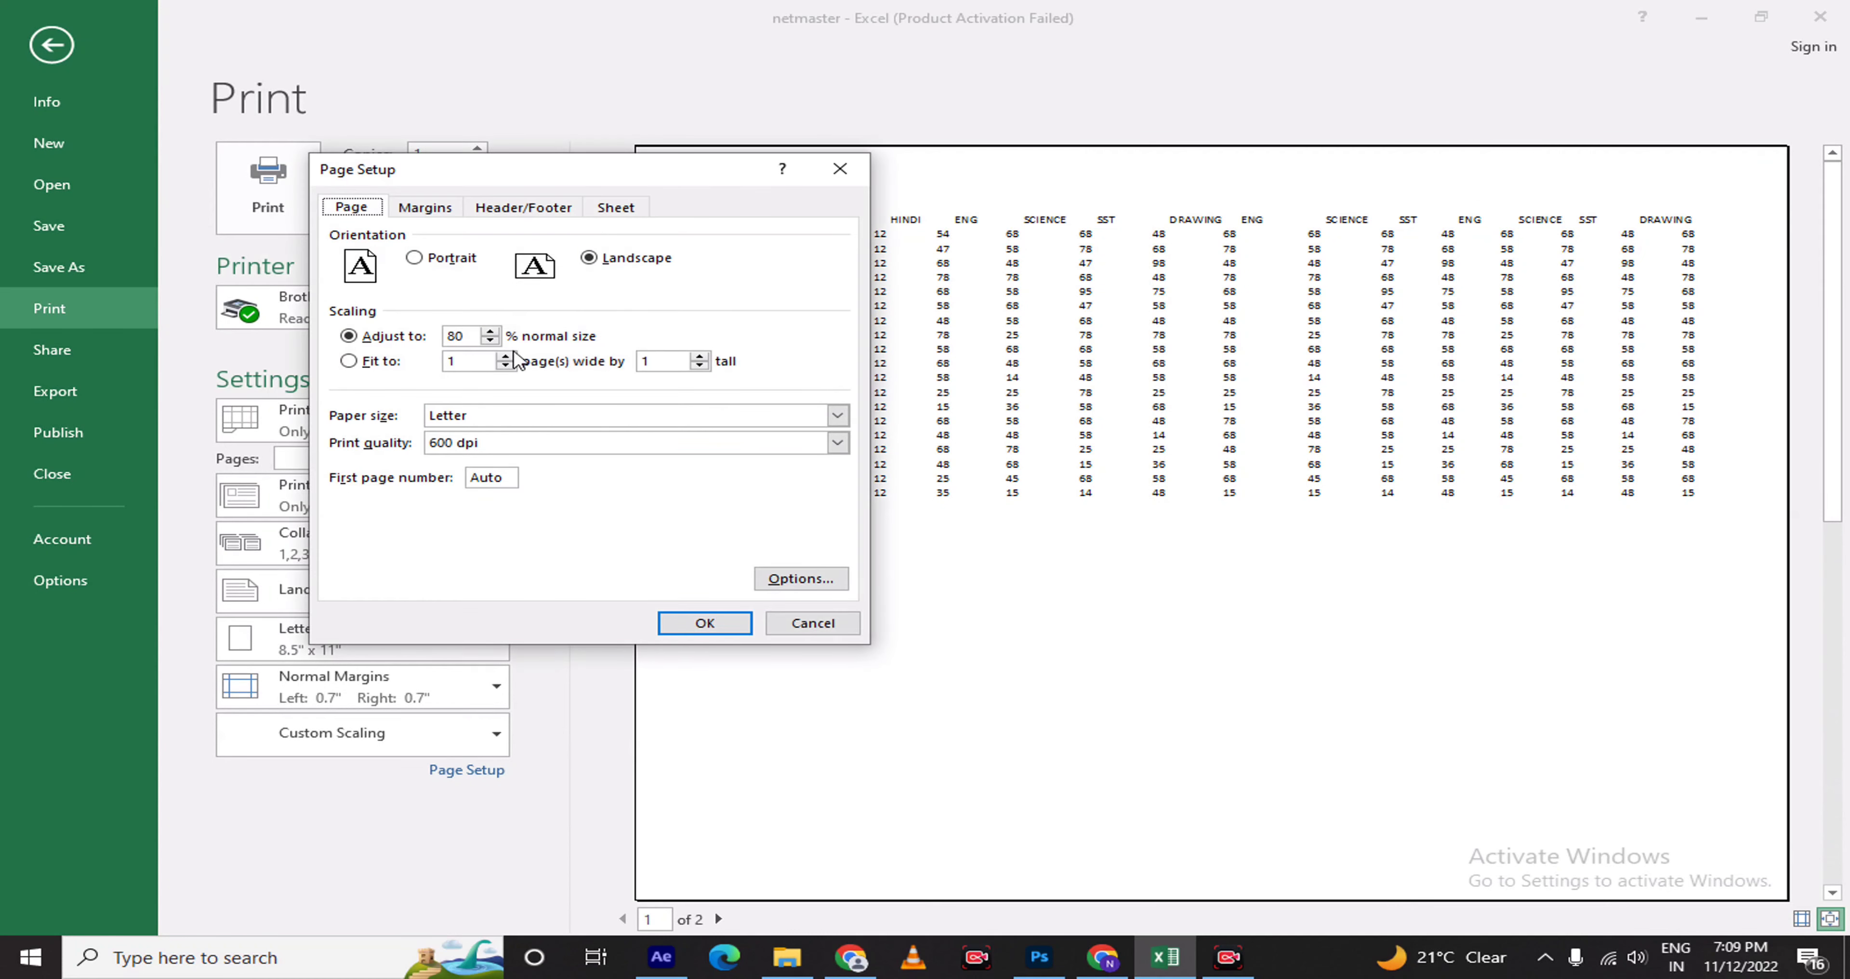
left_click(490, 341)
left_click(694, 617)
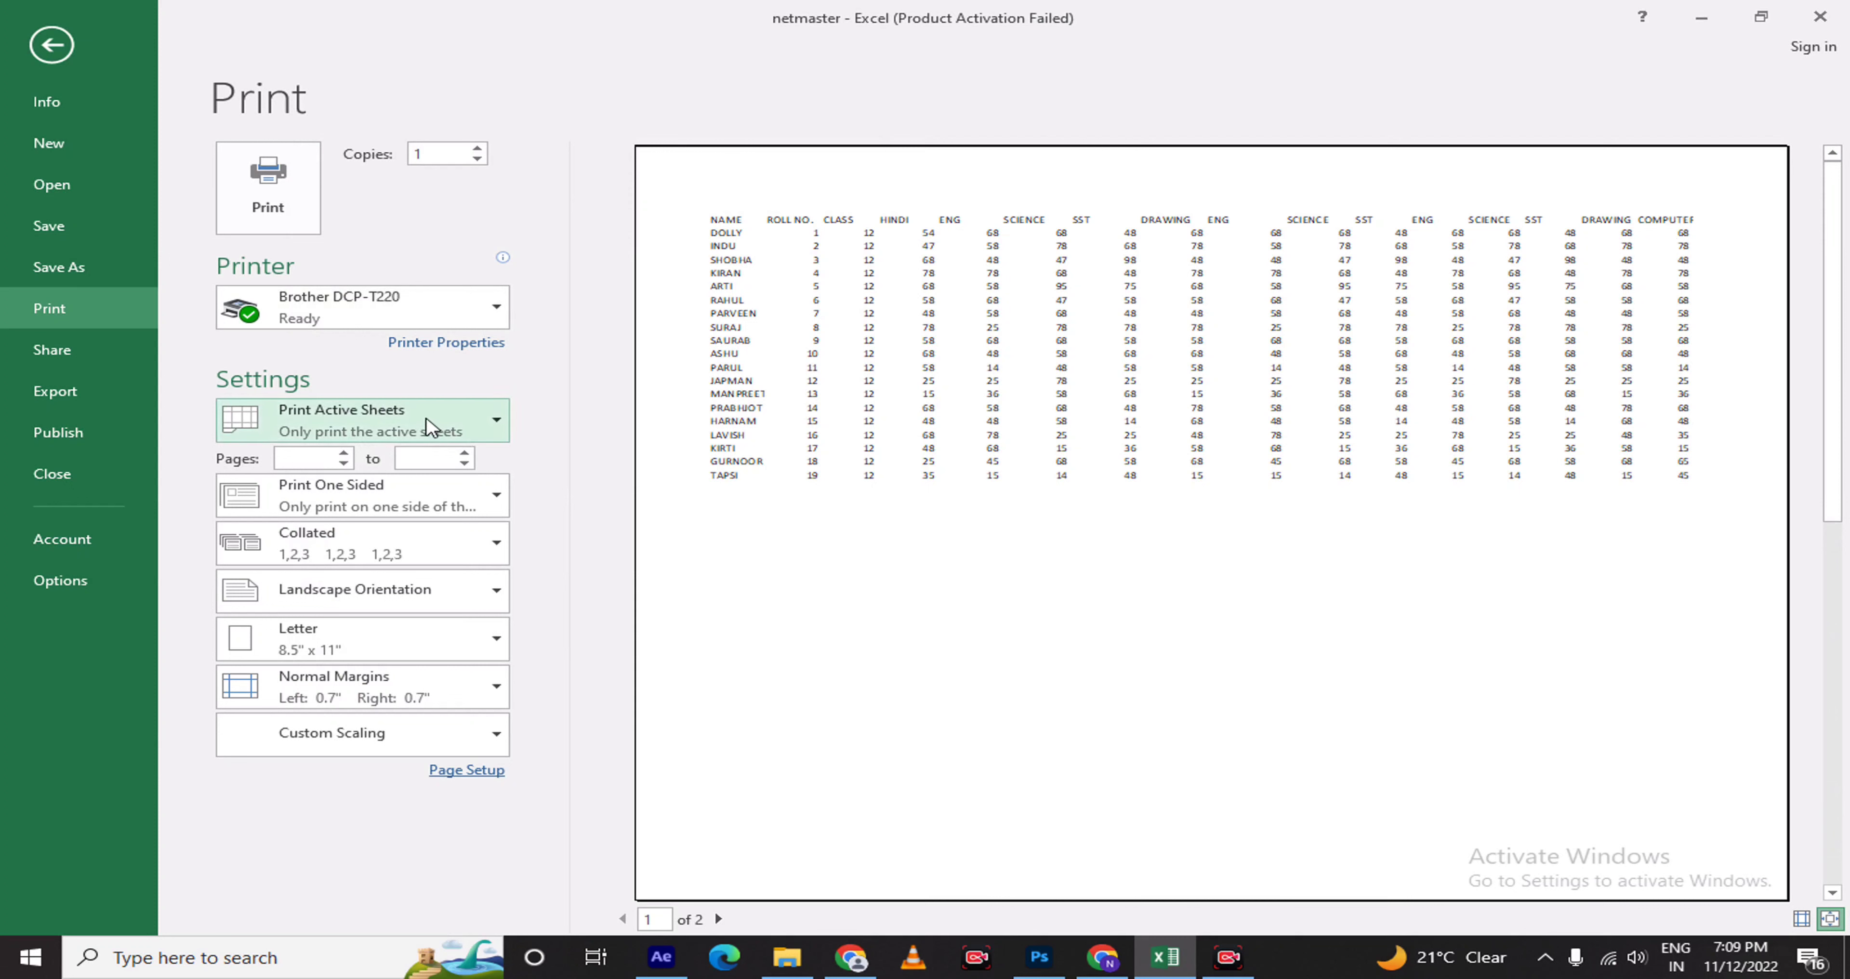
Examine the fit-to-pages, print quality and paper size options in the page setup
left_click(466, 770)
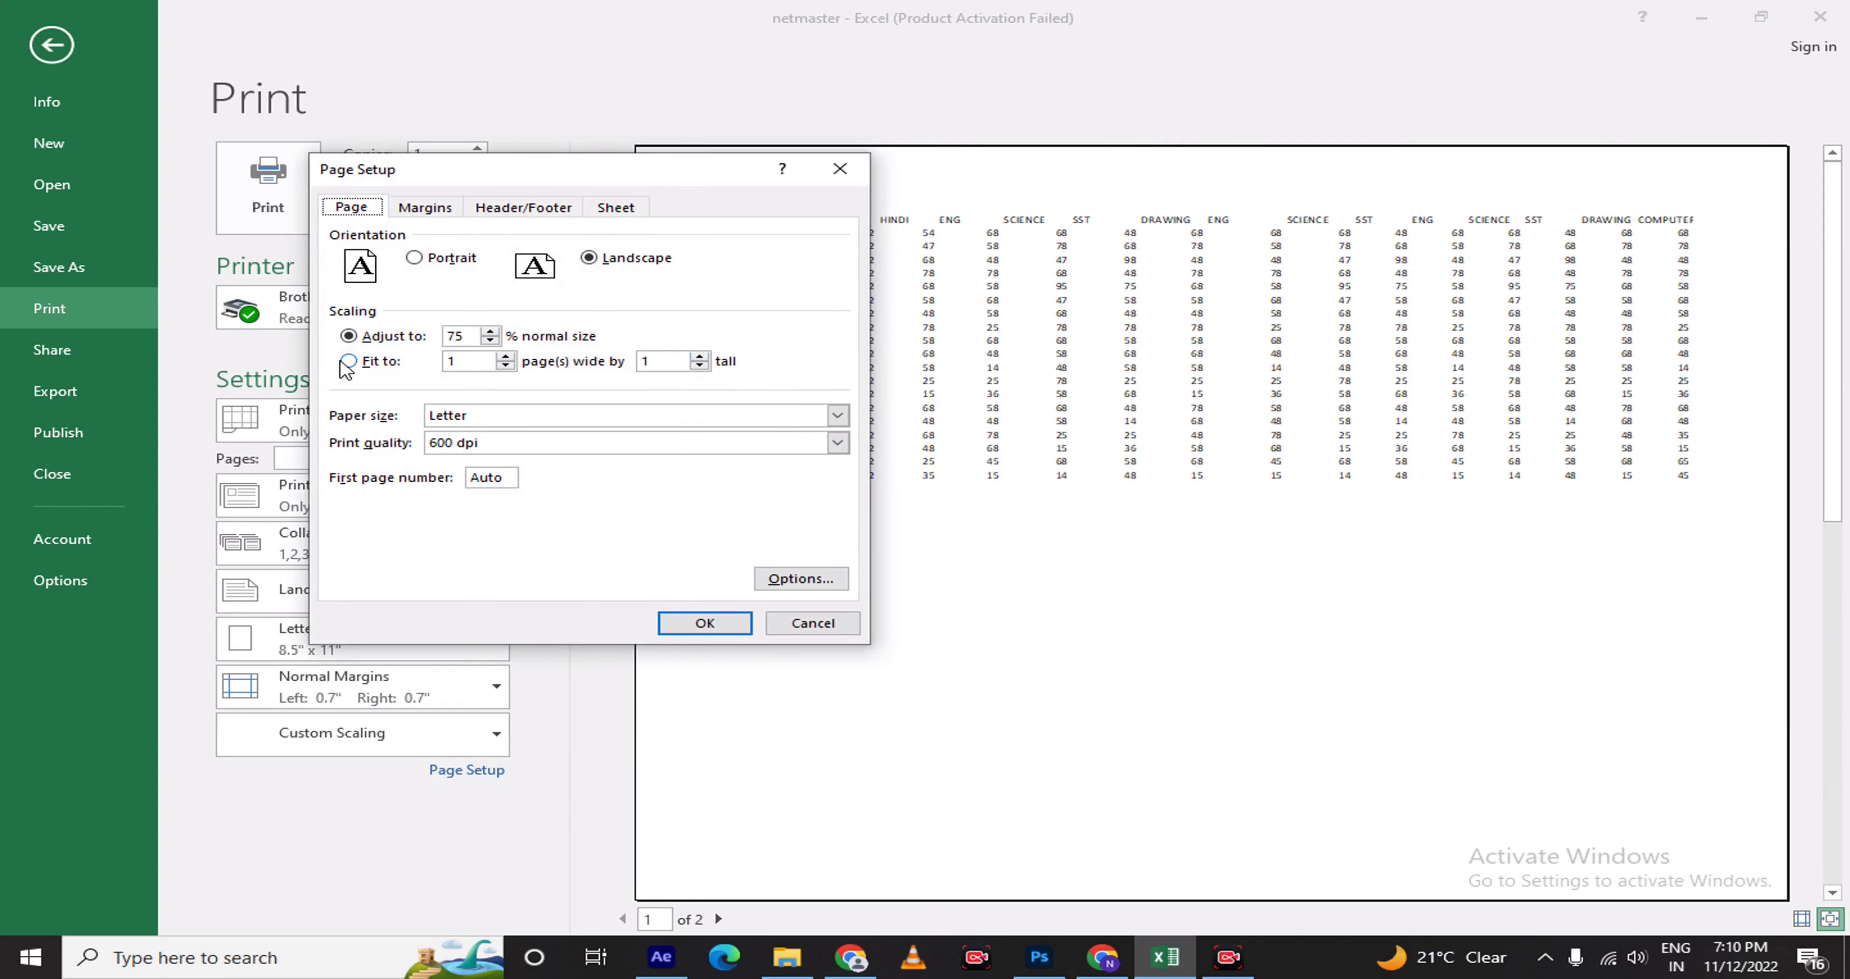
left_click(473, 359)
left_click_drag(660, 358, 624, 363)
left_click(443, 361)
left_click_drag(672, 364, 720, 408)
double_click(463, 363)
left_click(662, 364)
left_click(468, 444)
left_click(476, 463)
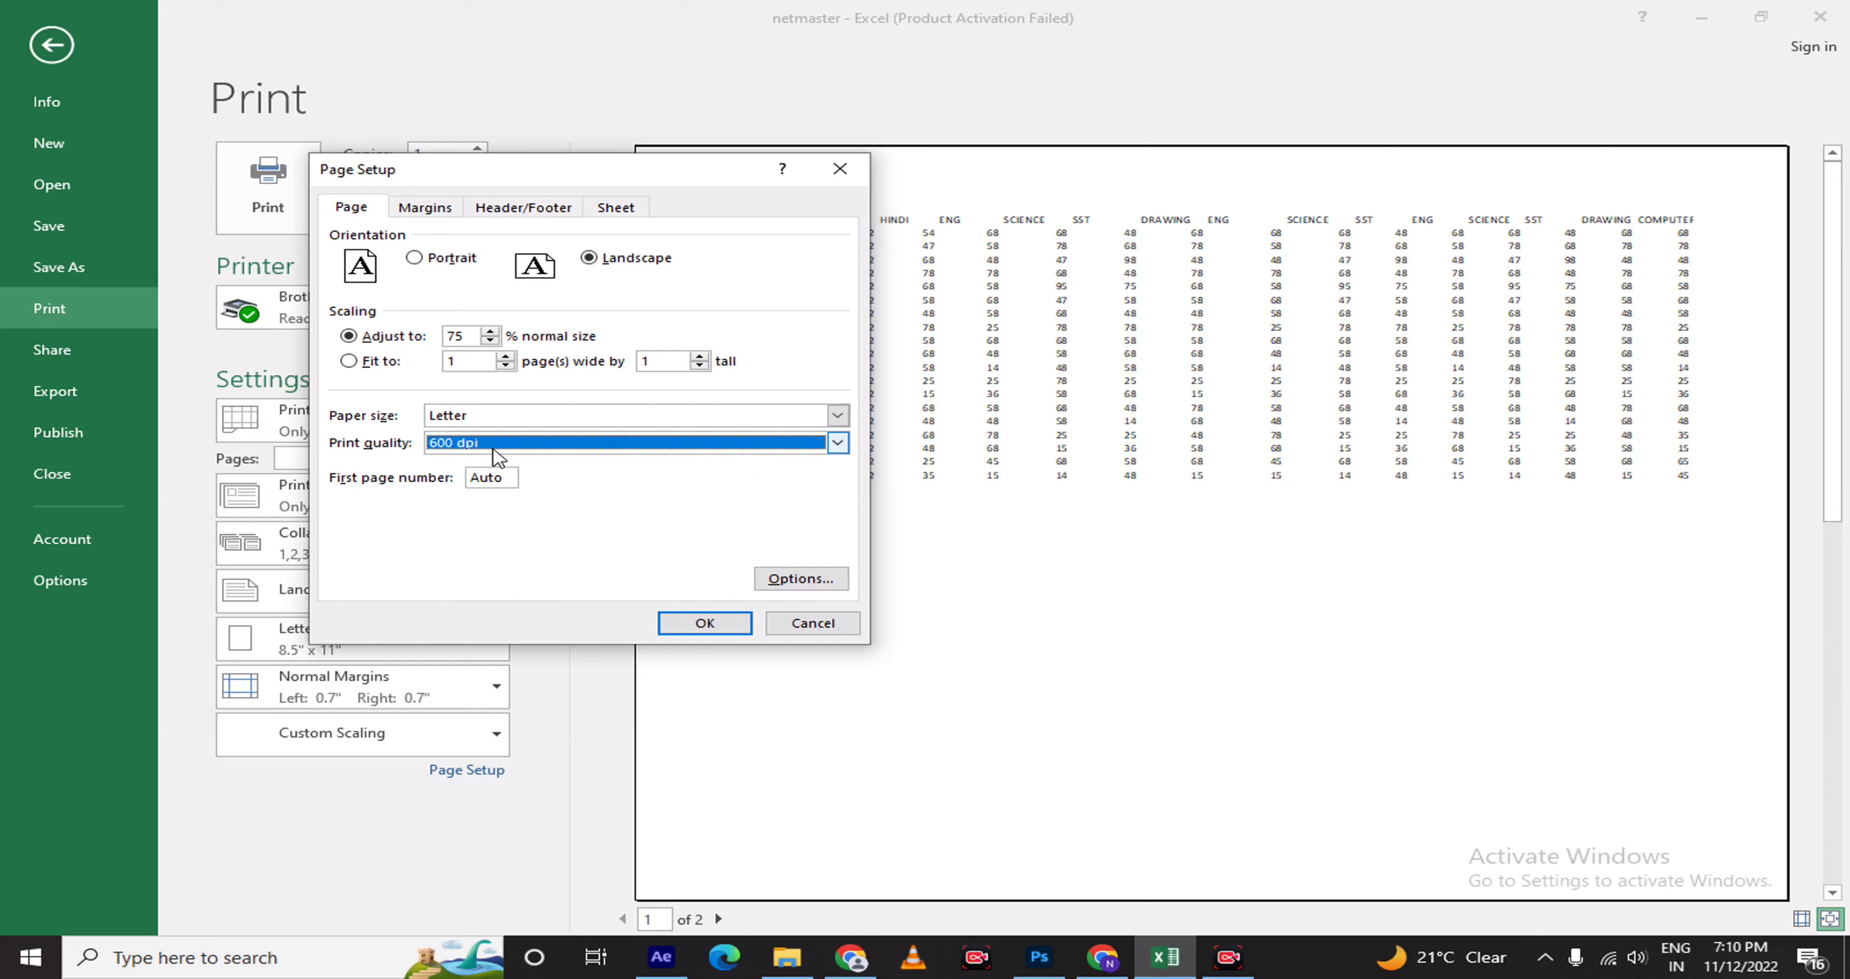
left_click(530, 419)
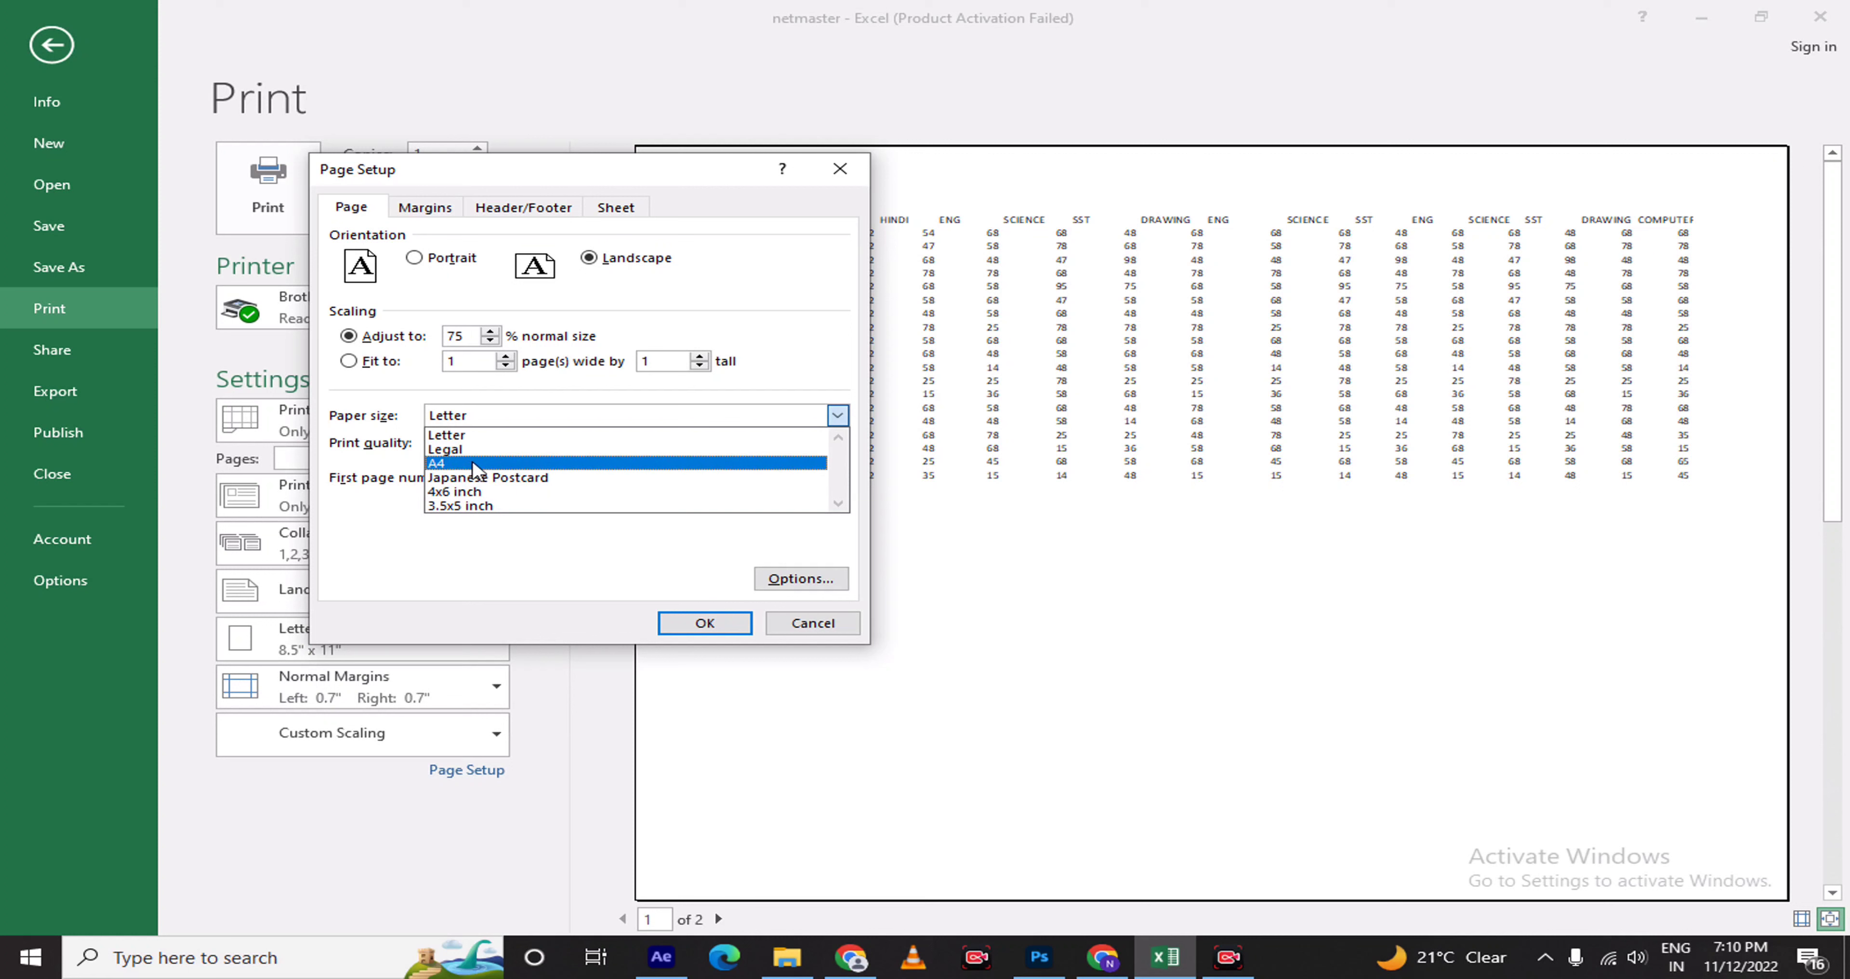
left_click(538, 581)
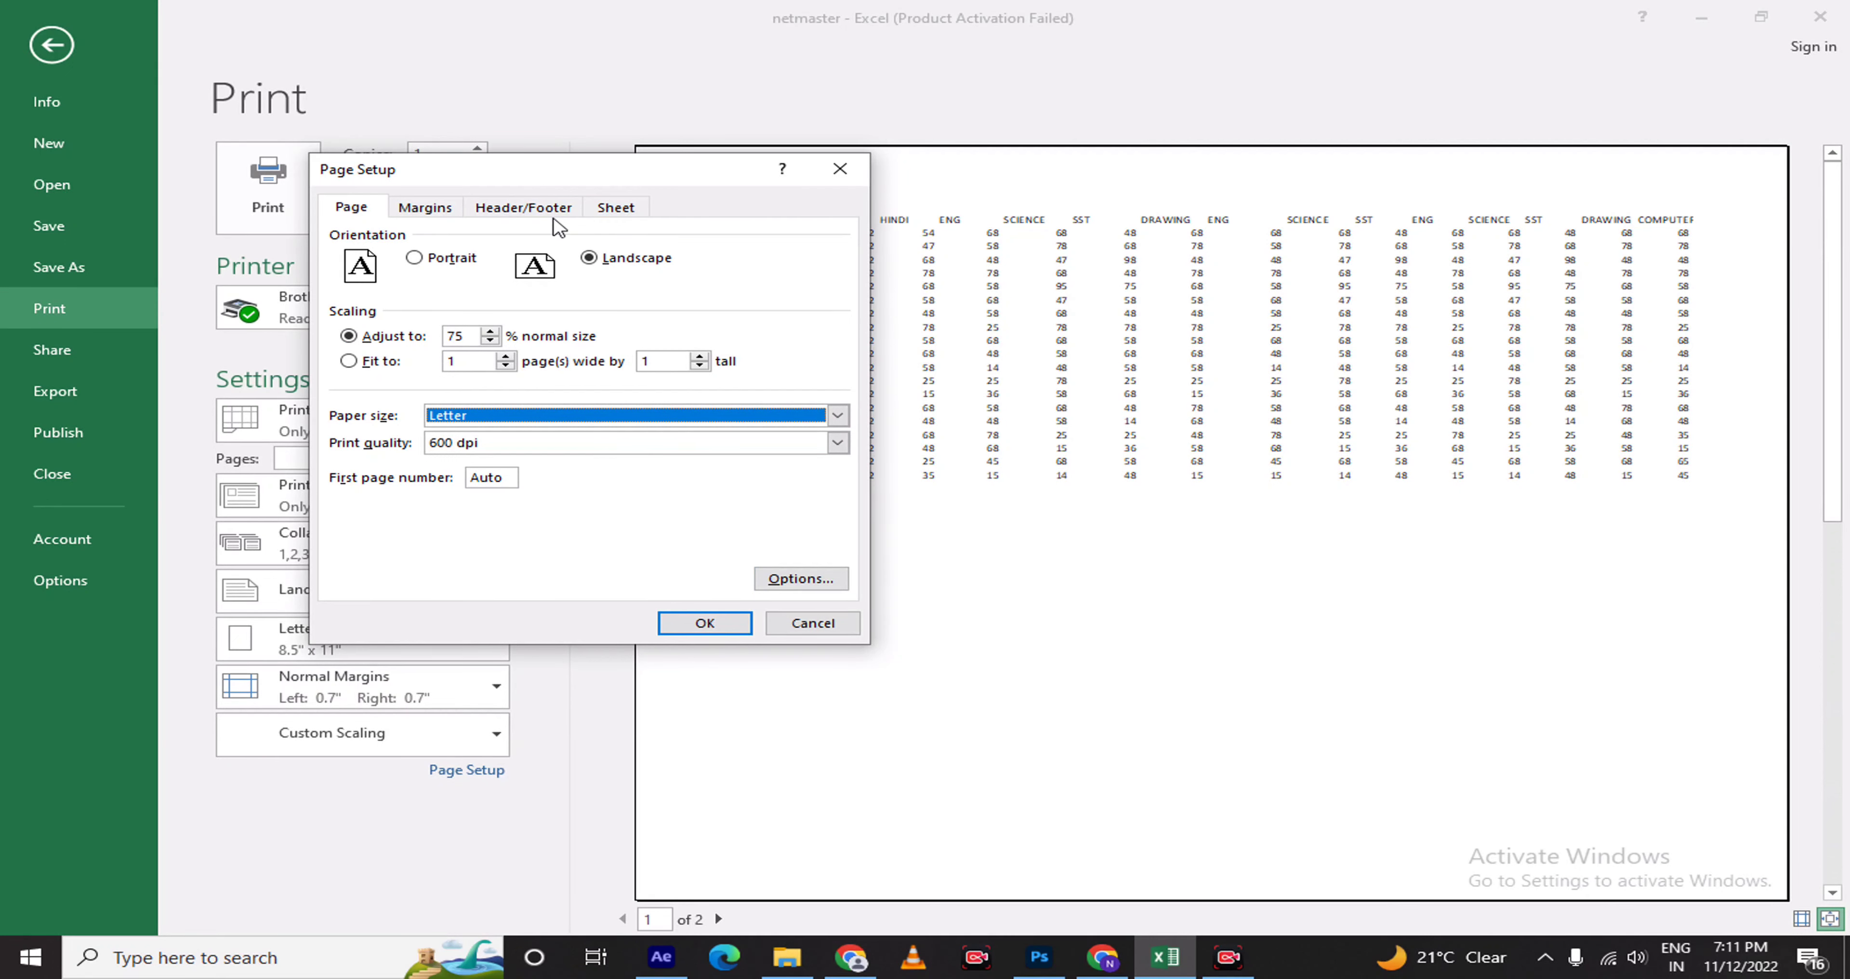
Set the top, bottom, left and right page margins to 0.5 inch each and apply them
left_click(425, 212)
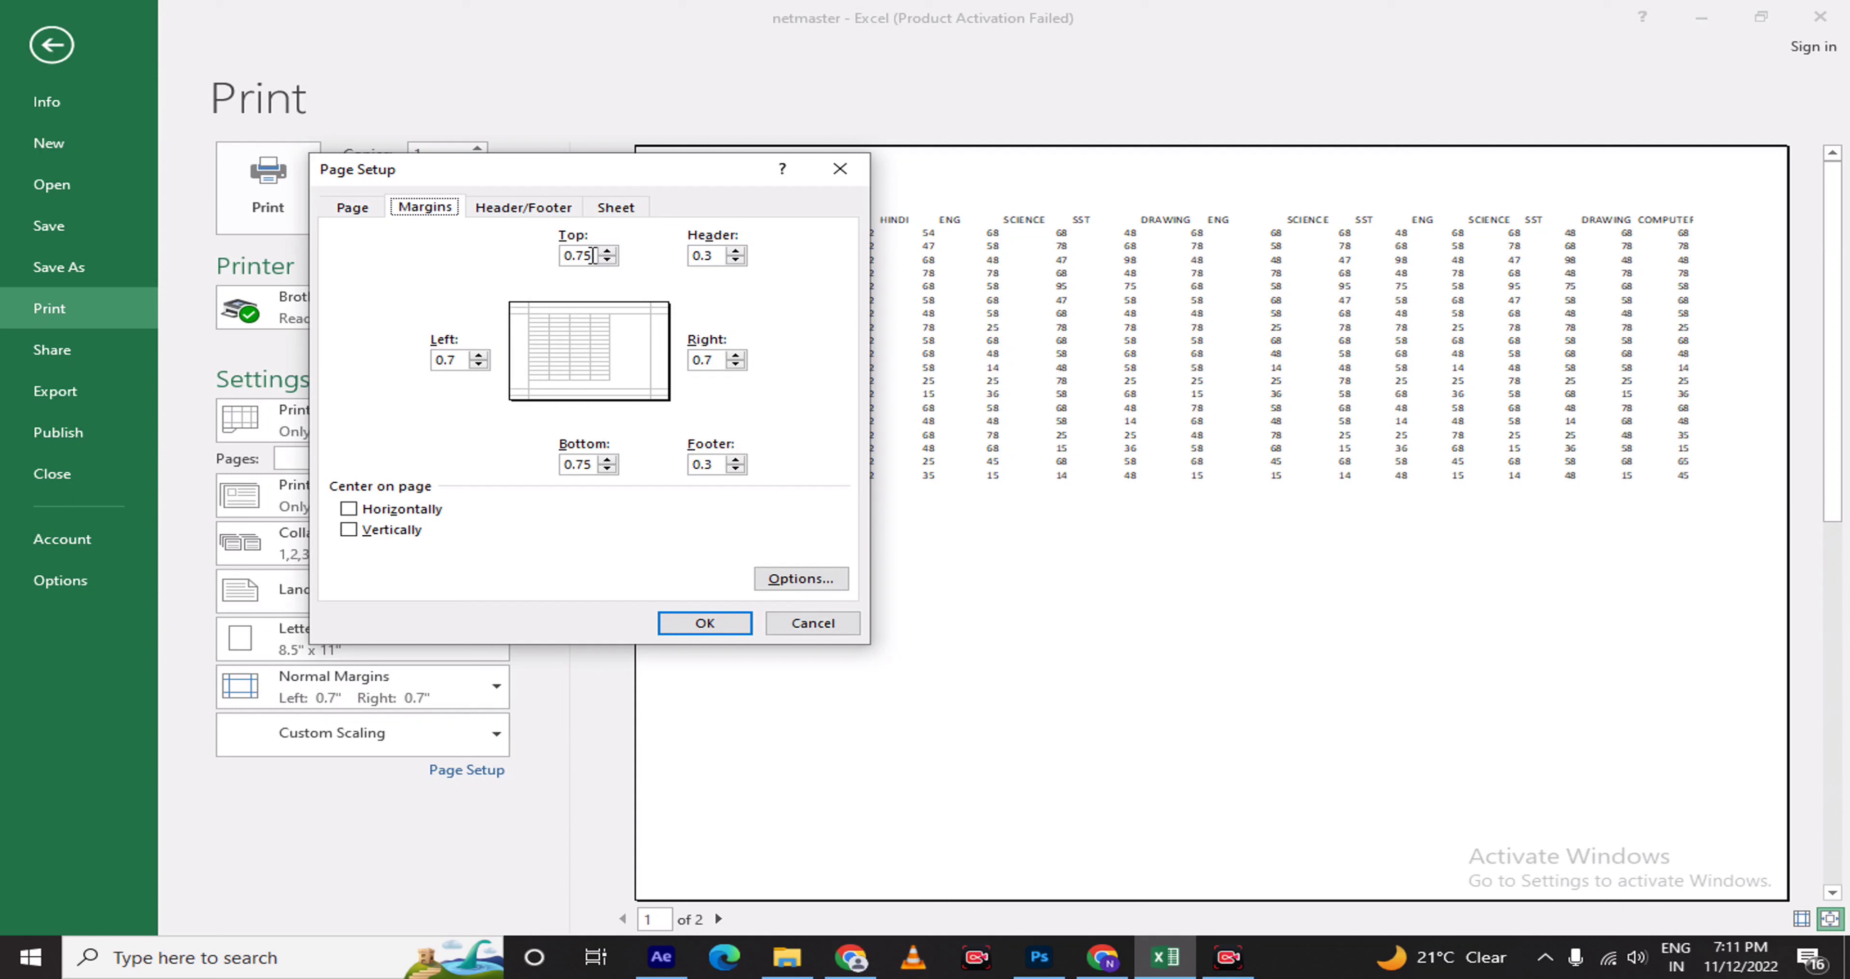
left_click_drag(594, 256, 521, 253)
key("Tab")
type(".5")
key("Tab")
key("Tab")
type(".")
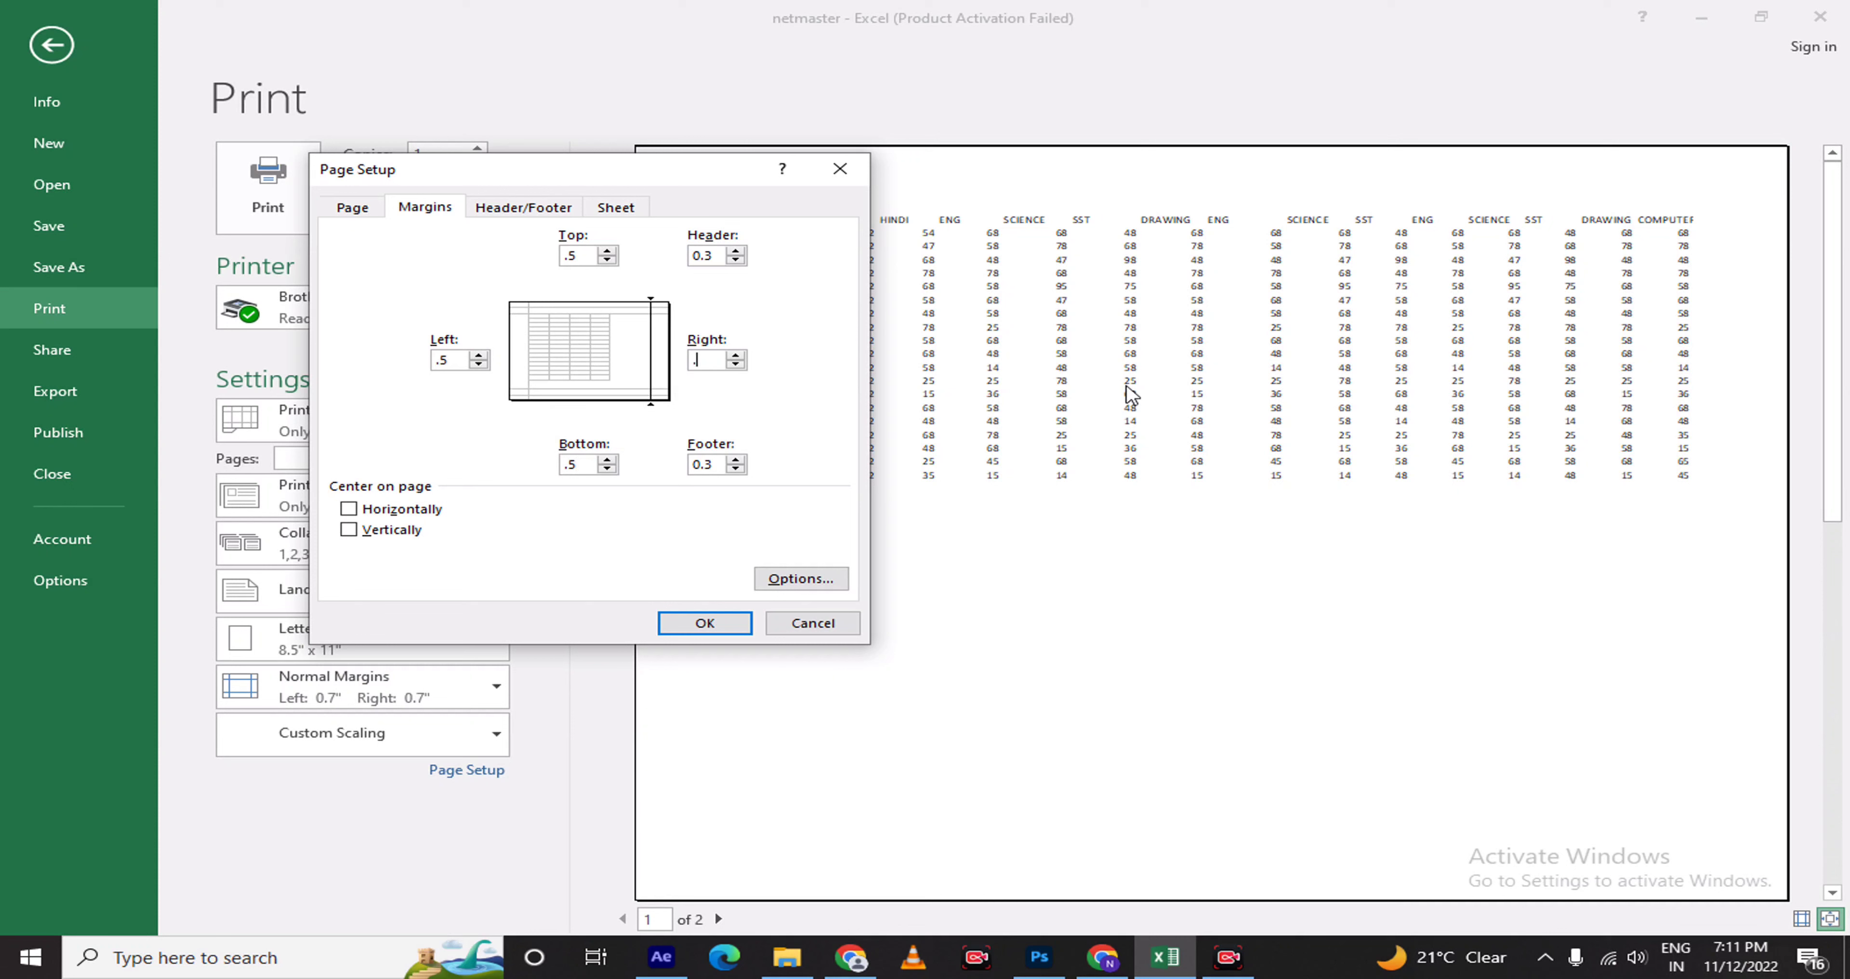
key("Tab")
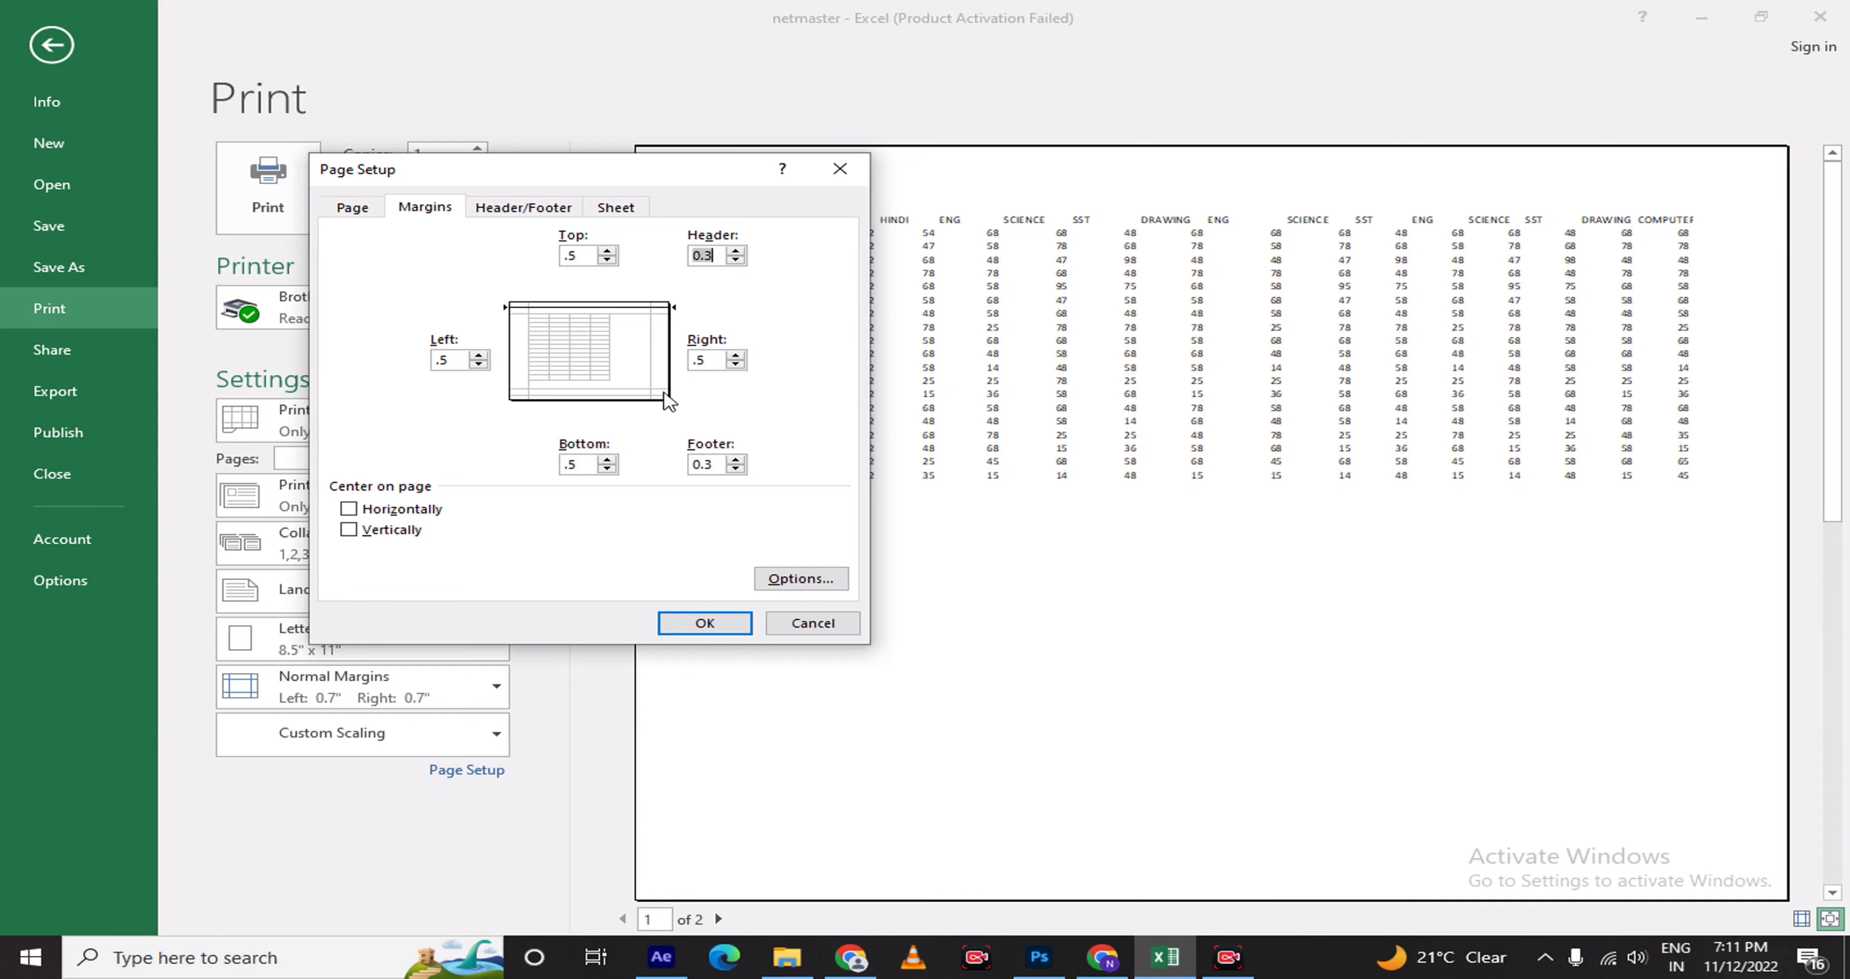
left_click(704, 621)
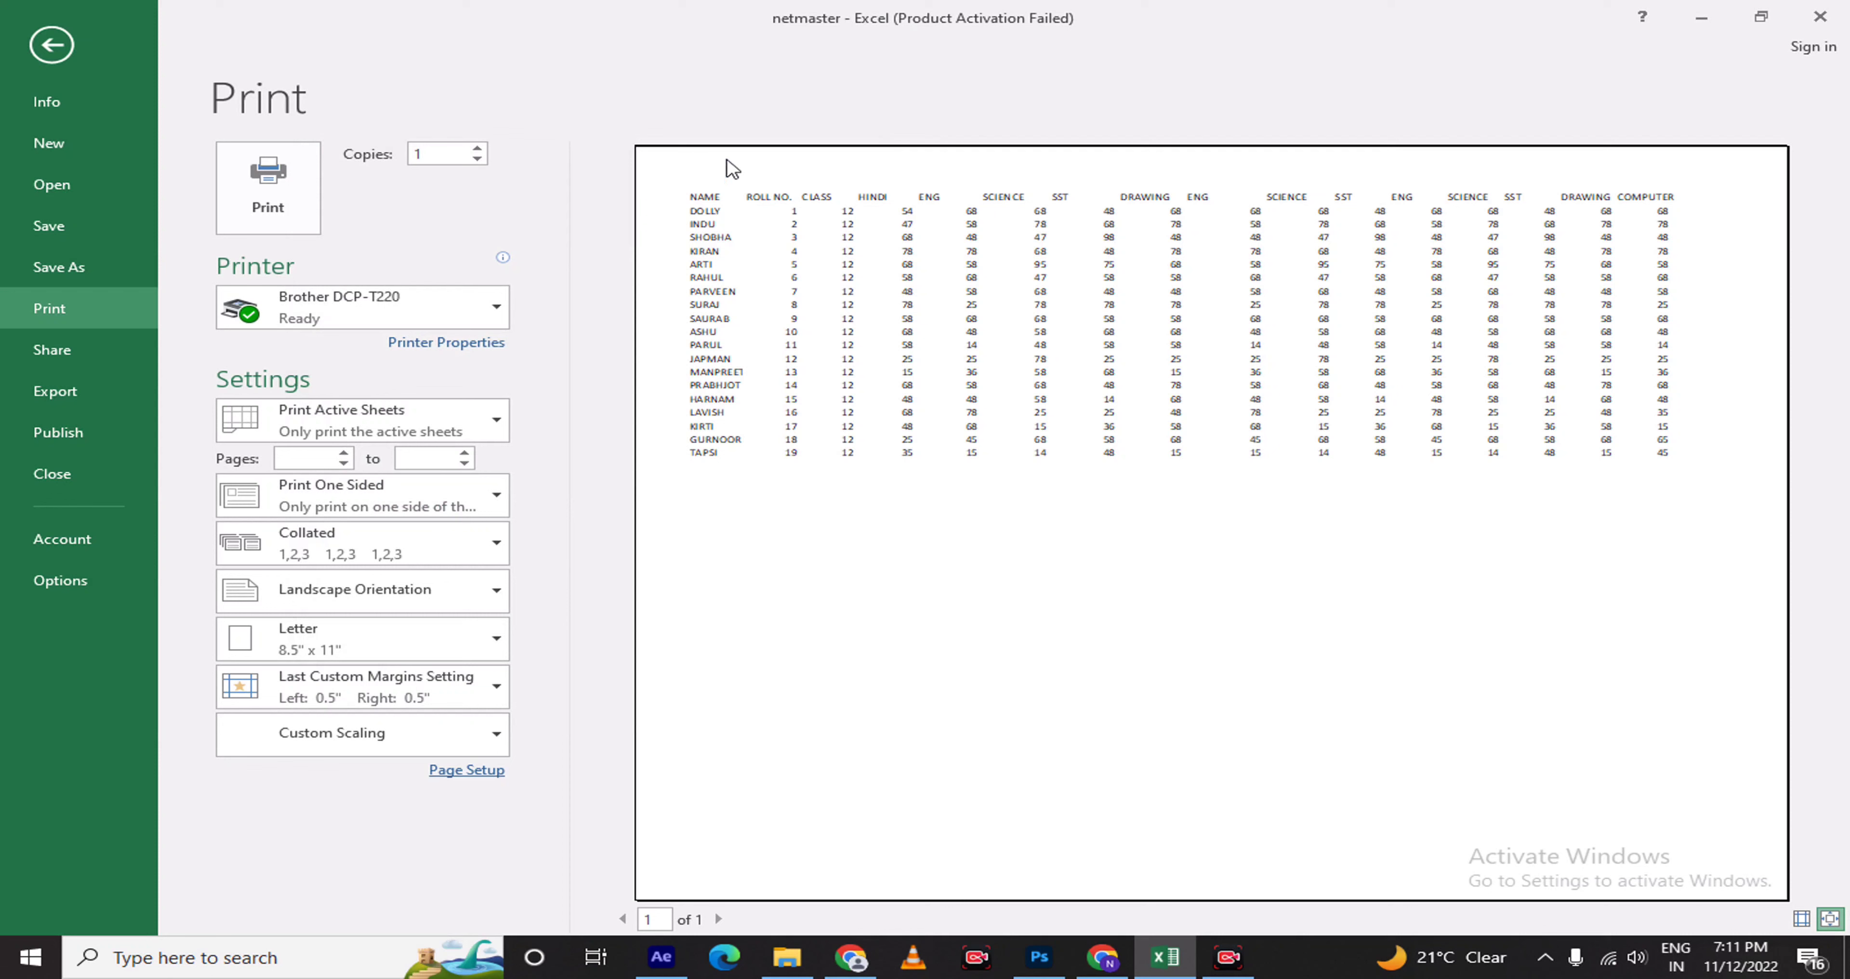
Add a custom page header with the text netmaster in its left section and apply it
left_click(477, 770)
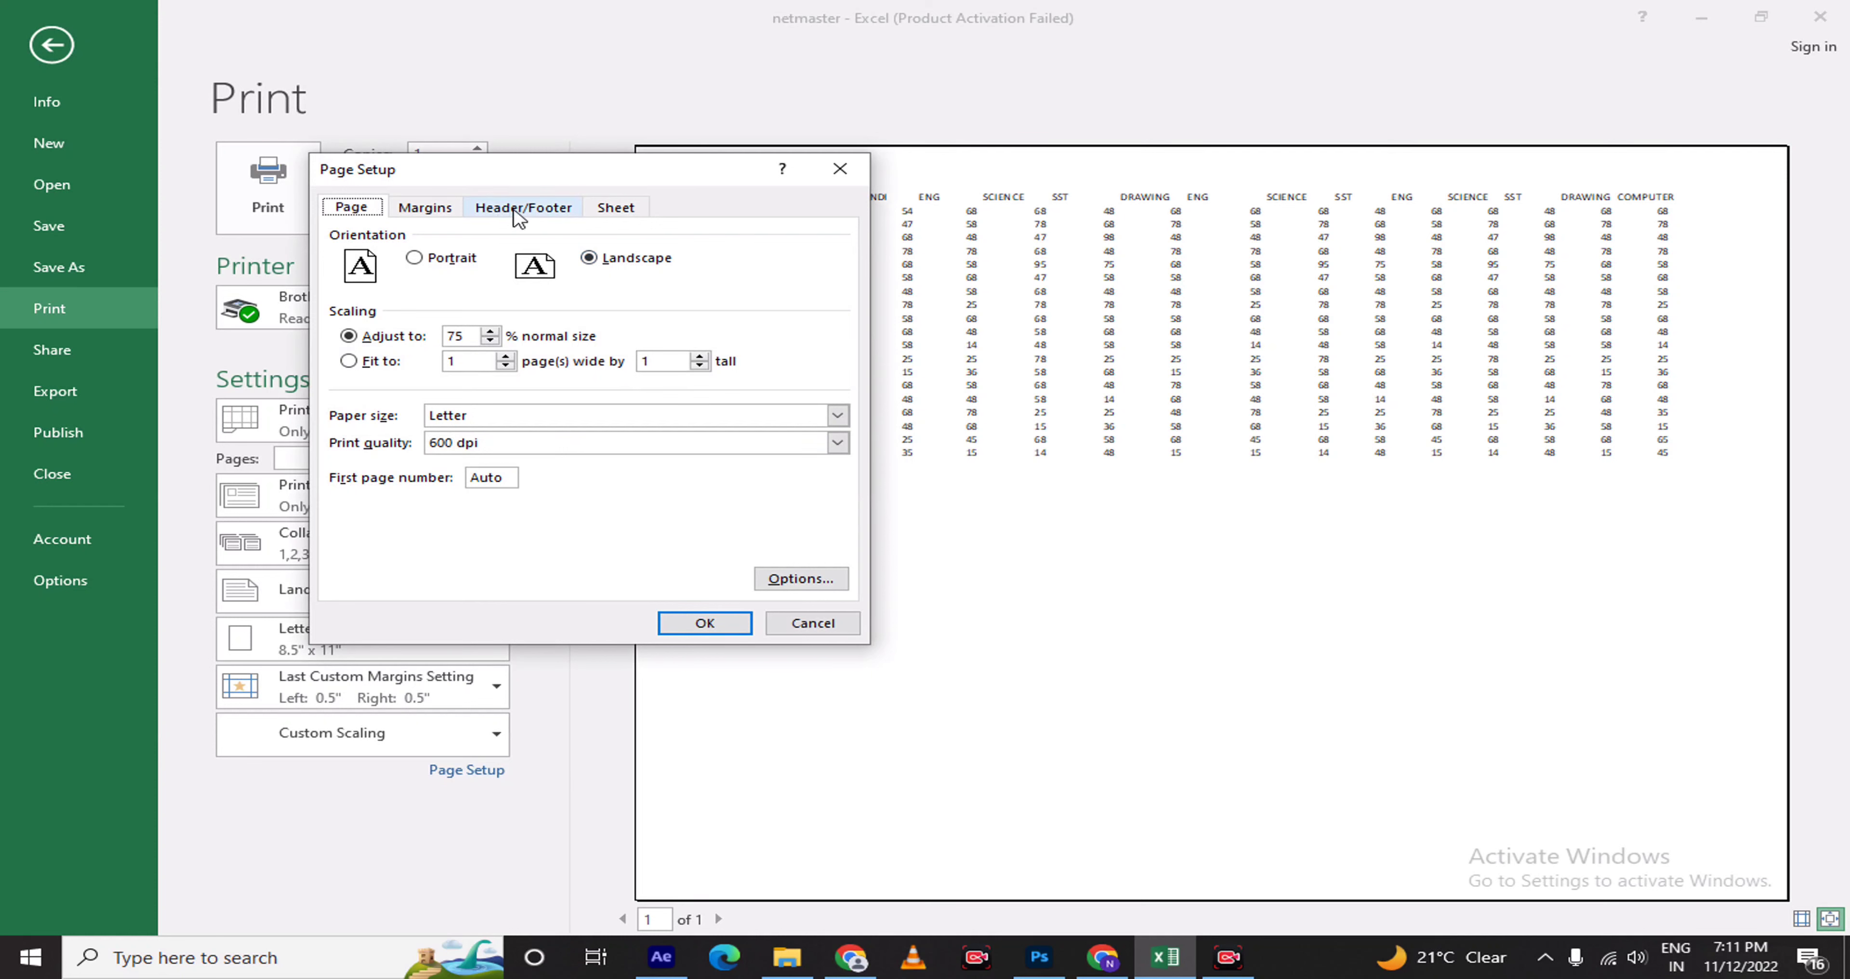
left_click(514, 211)
left_click(434, 217)
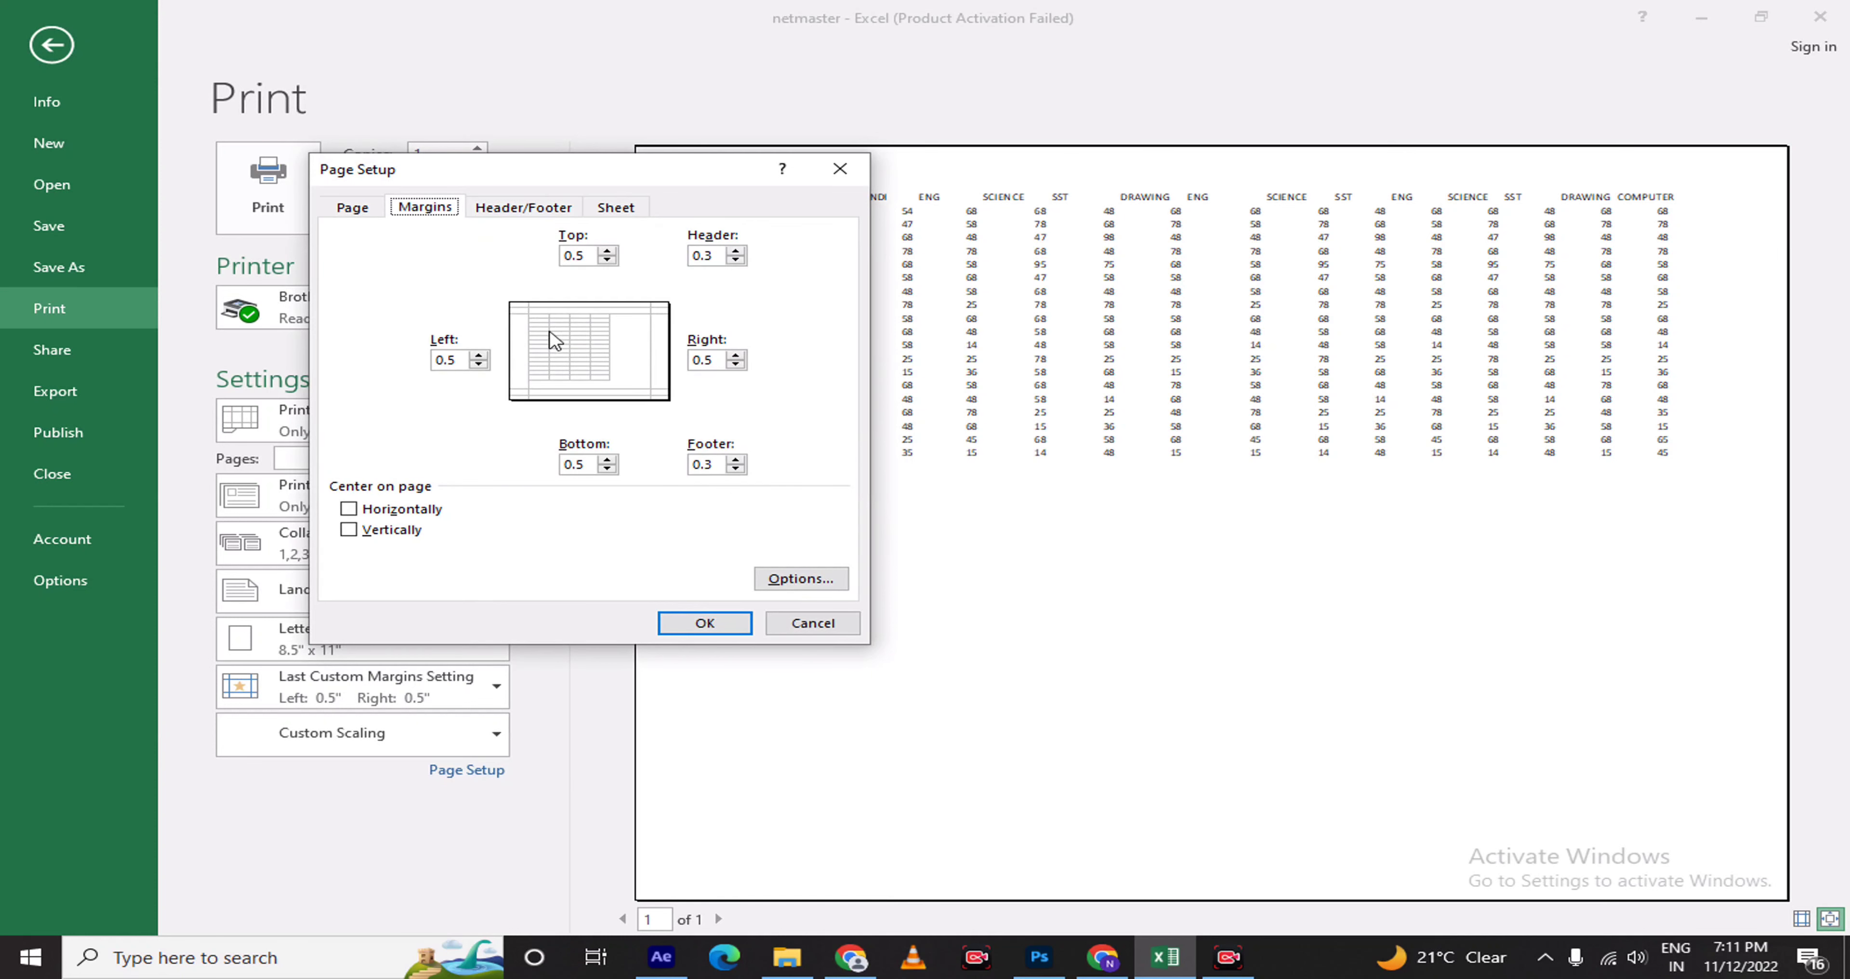
left_click(715, 257)
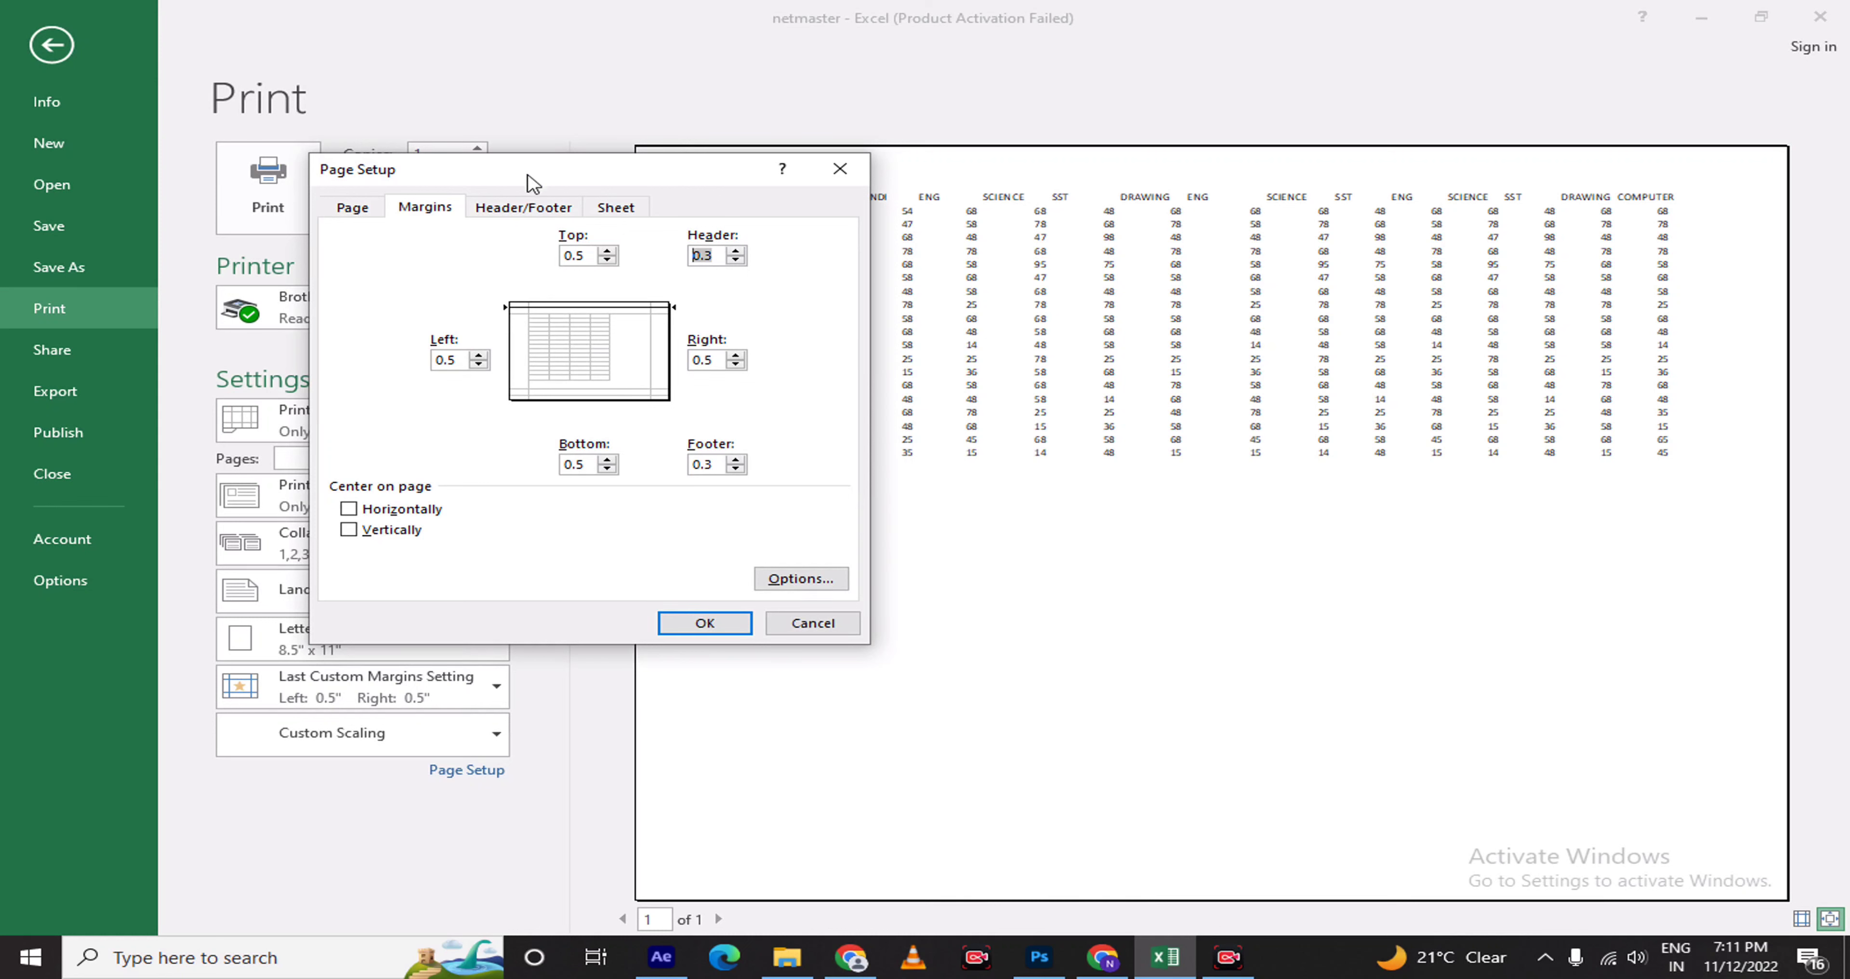
left_click(546, 210)
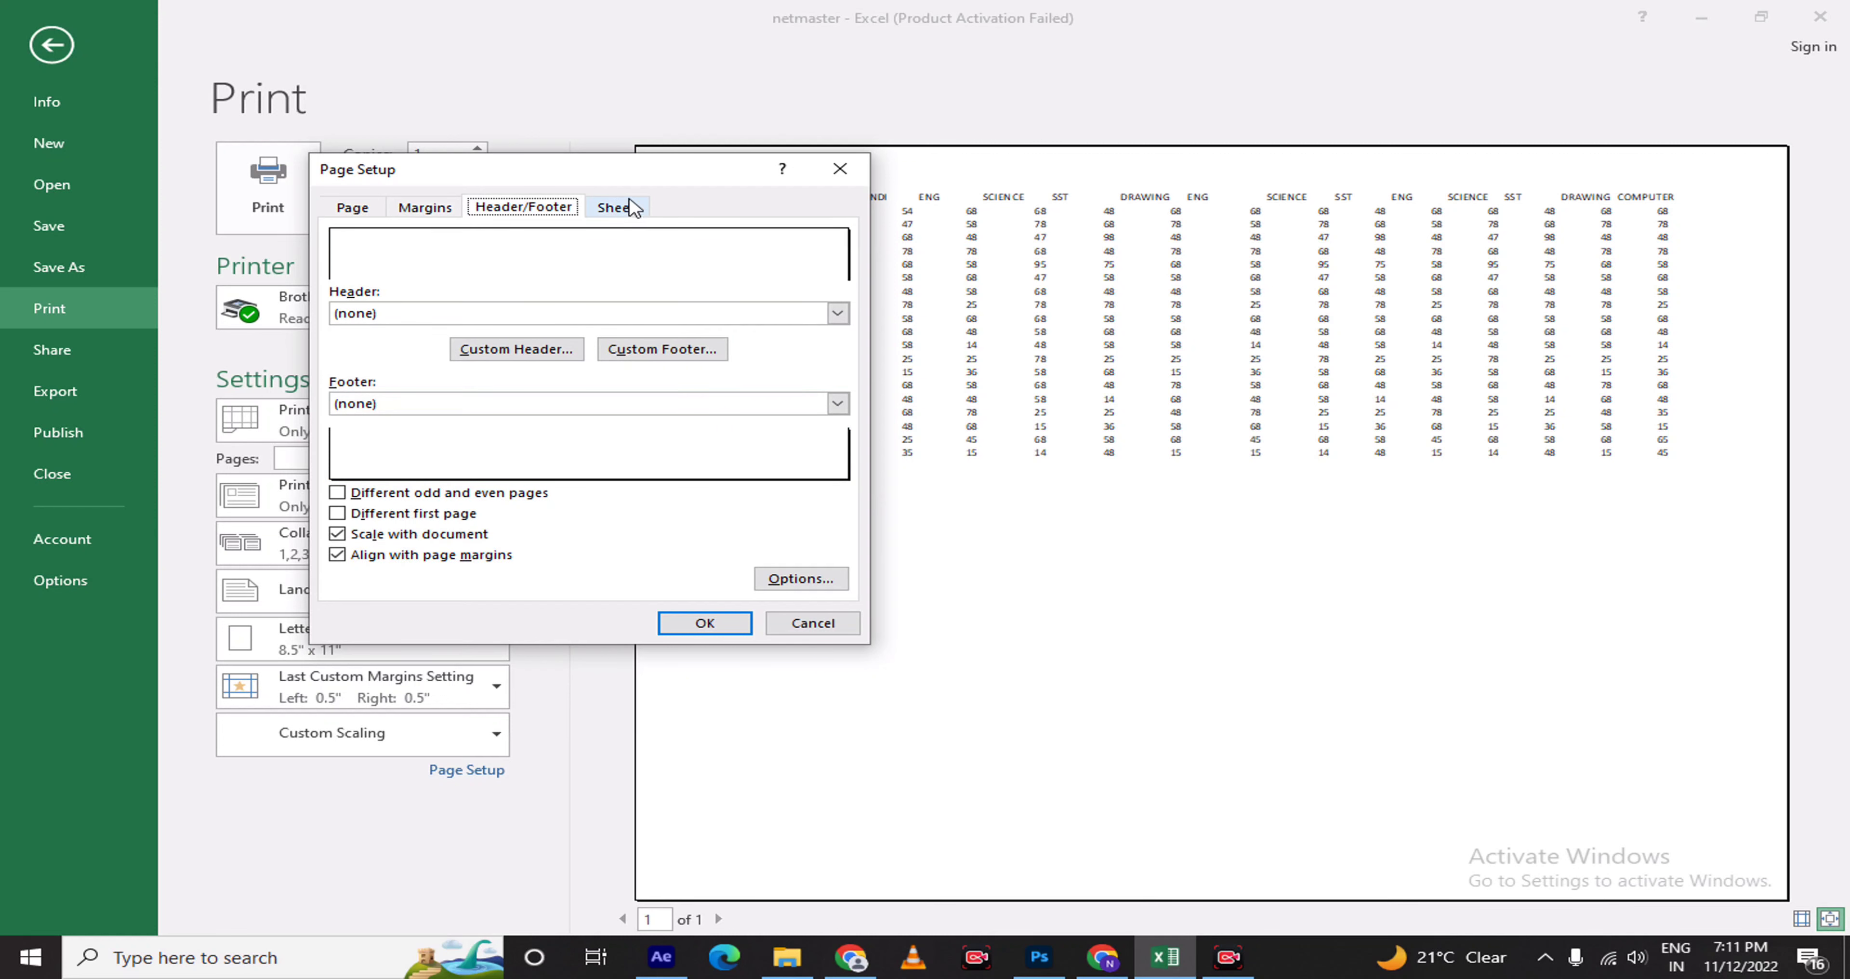
left_click_drag(625, 176, 653, 204)
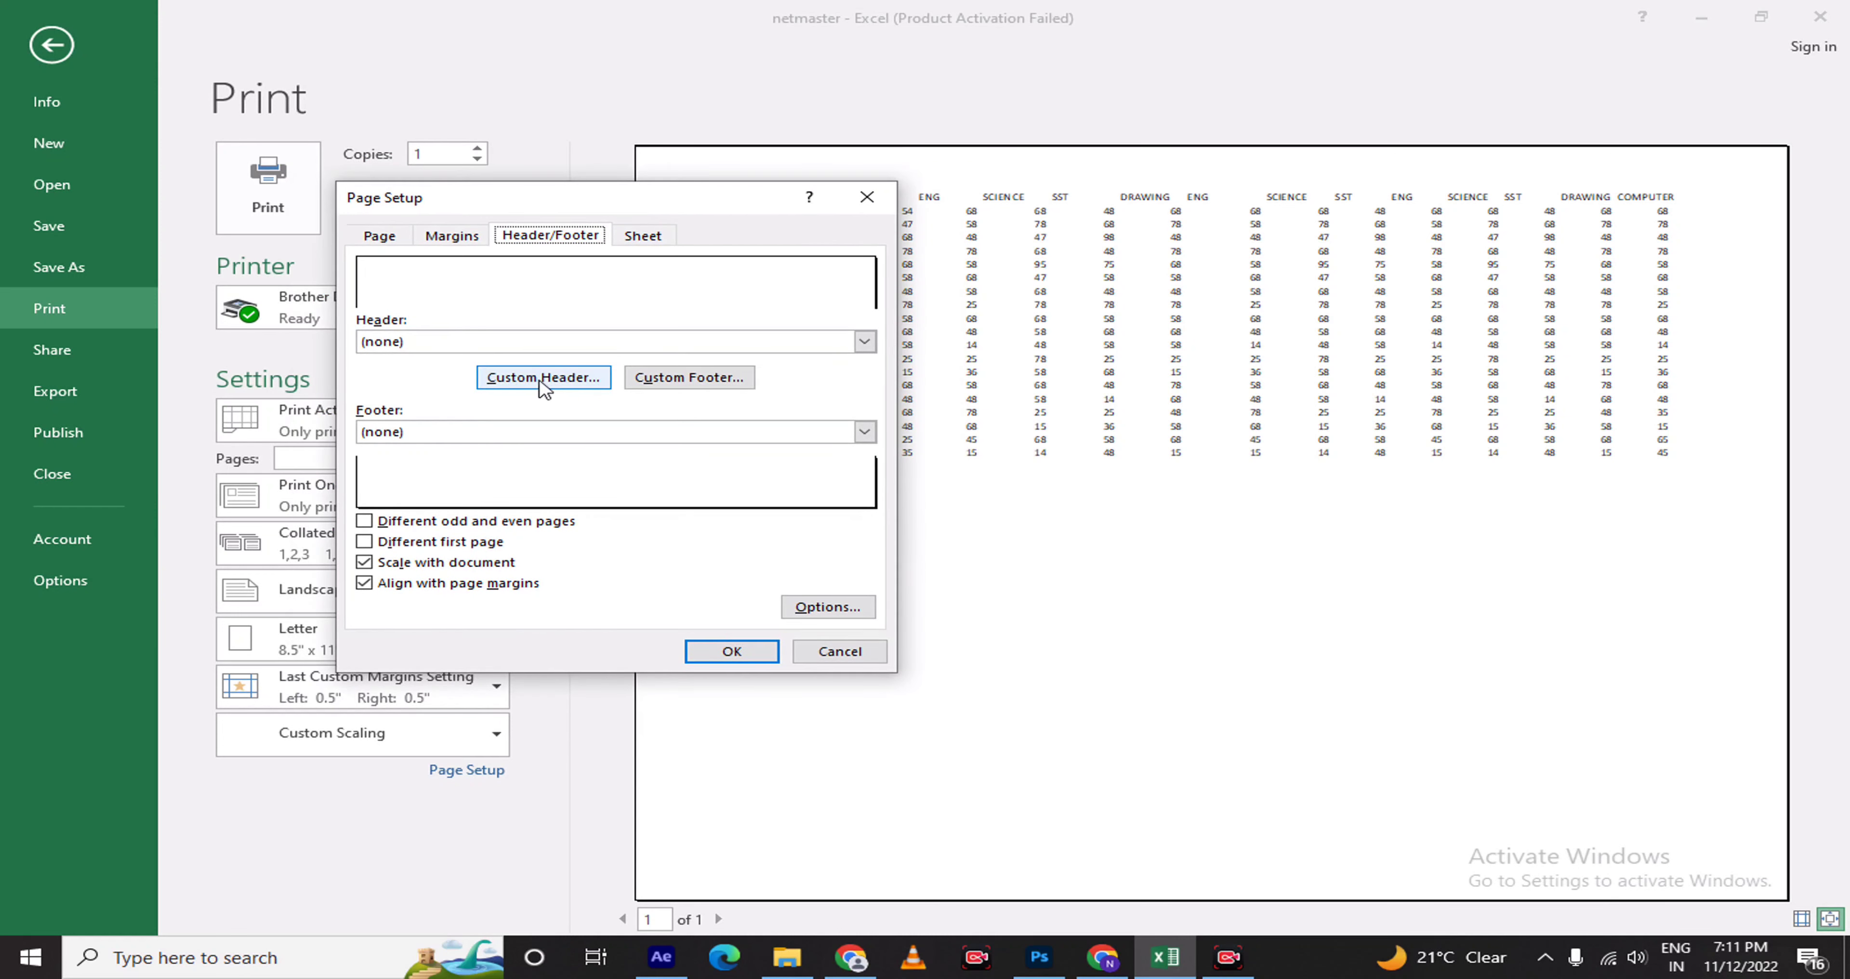
left_click(573, 381)
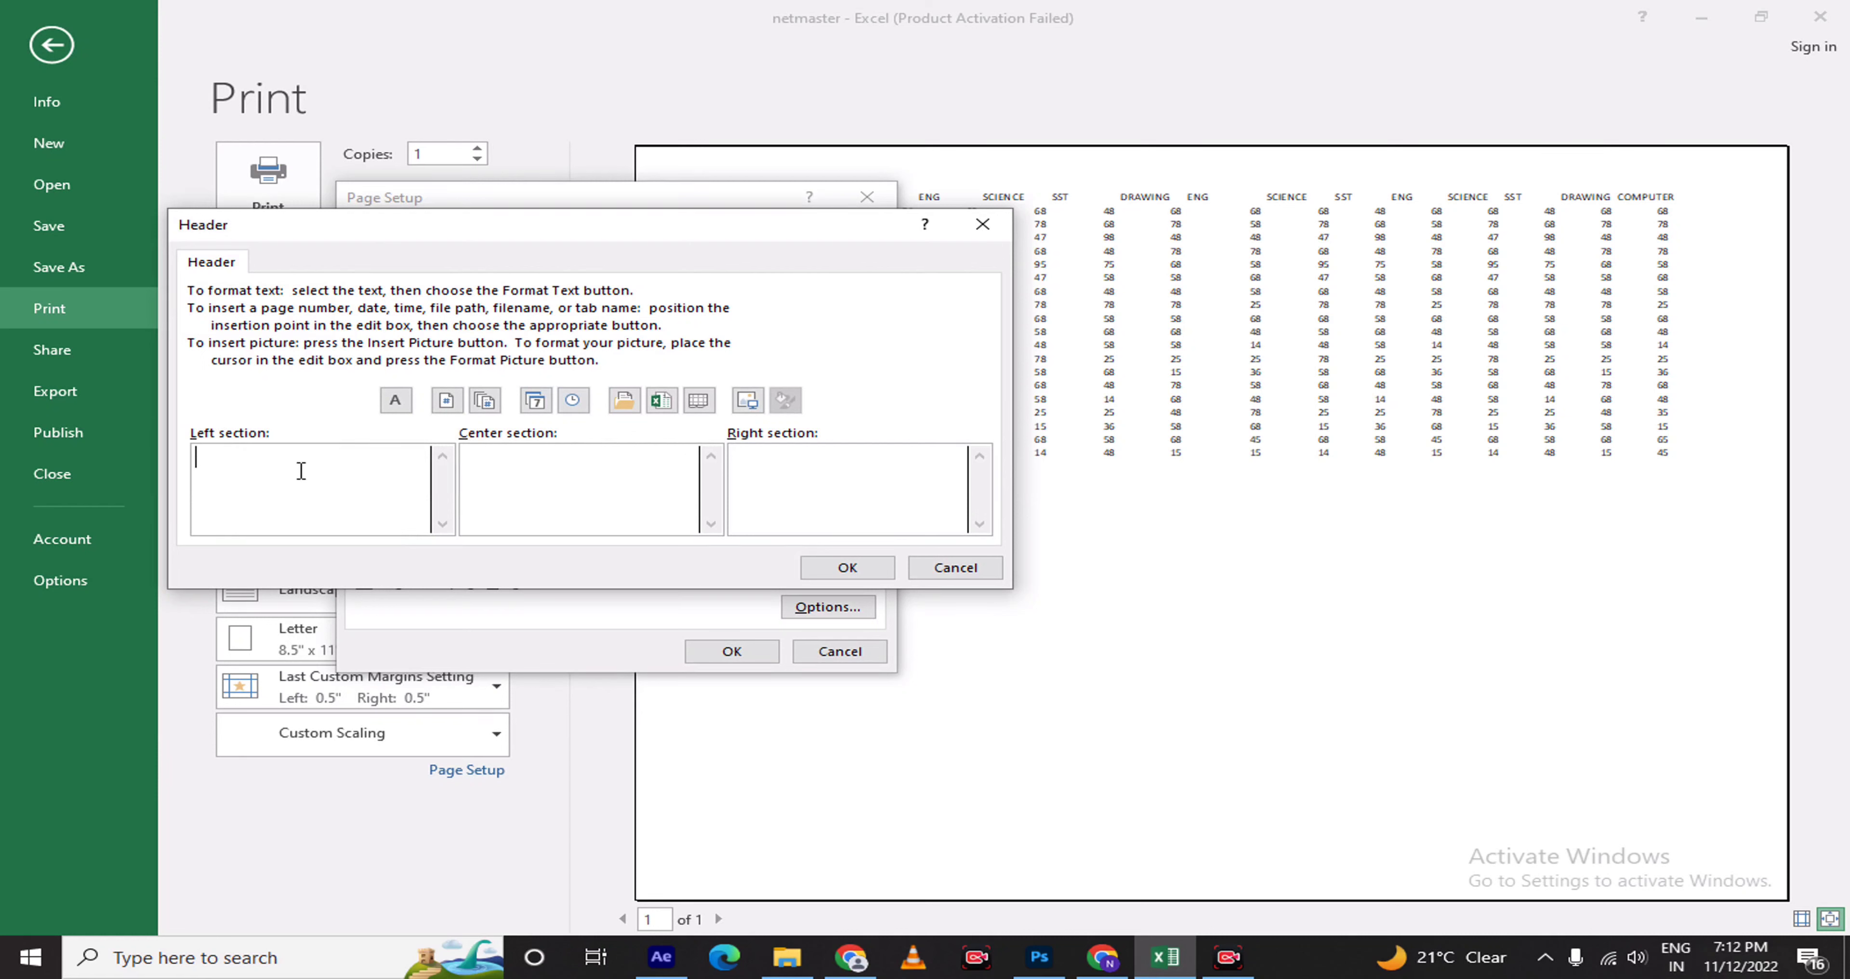
left_click_drag(481, 229, 742, 246)
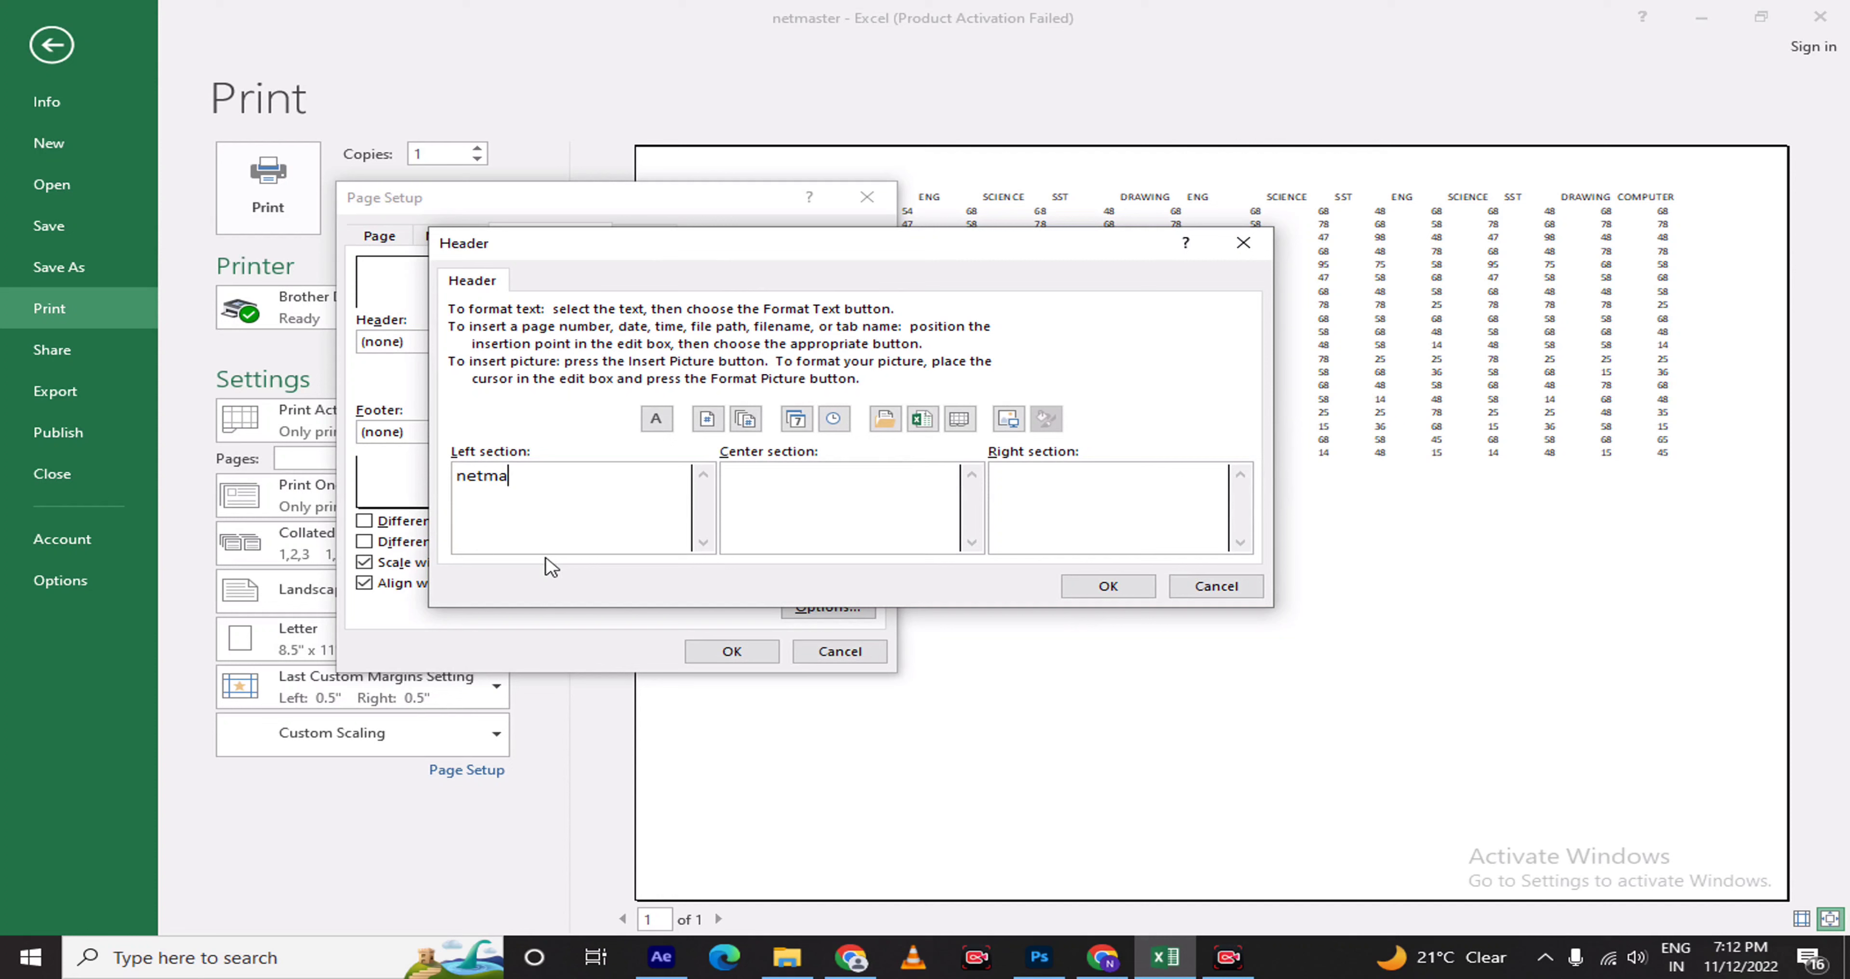
left_click(1106, 586)
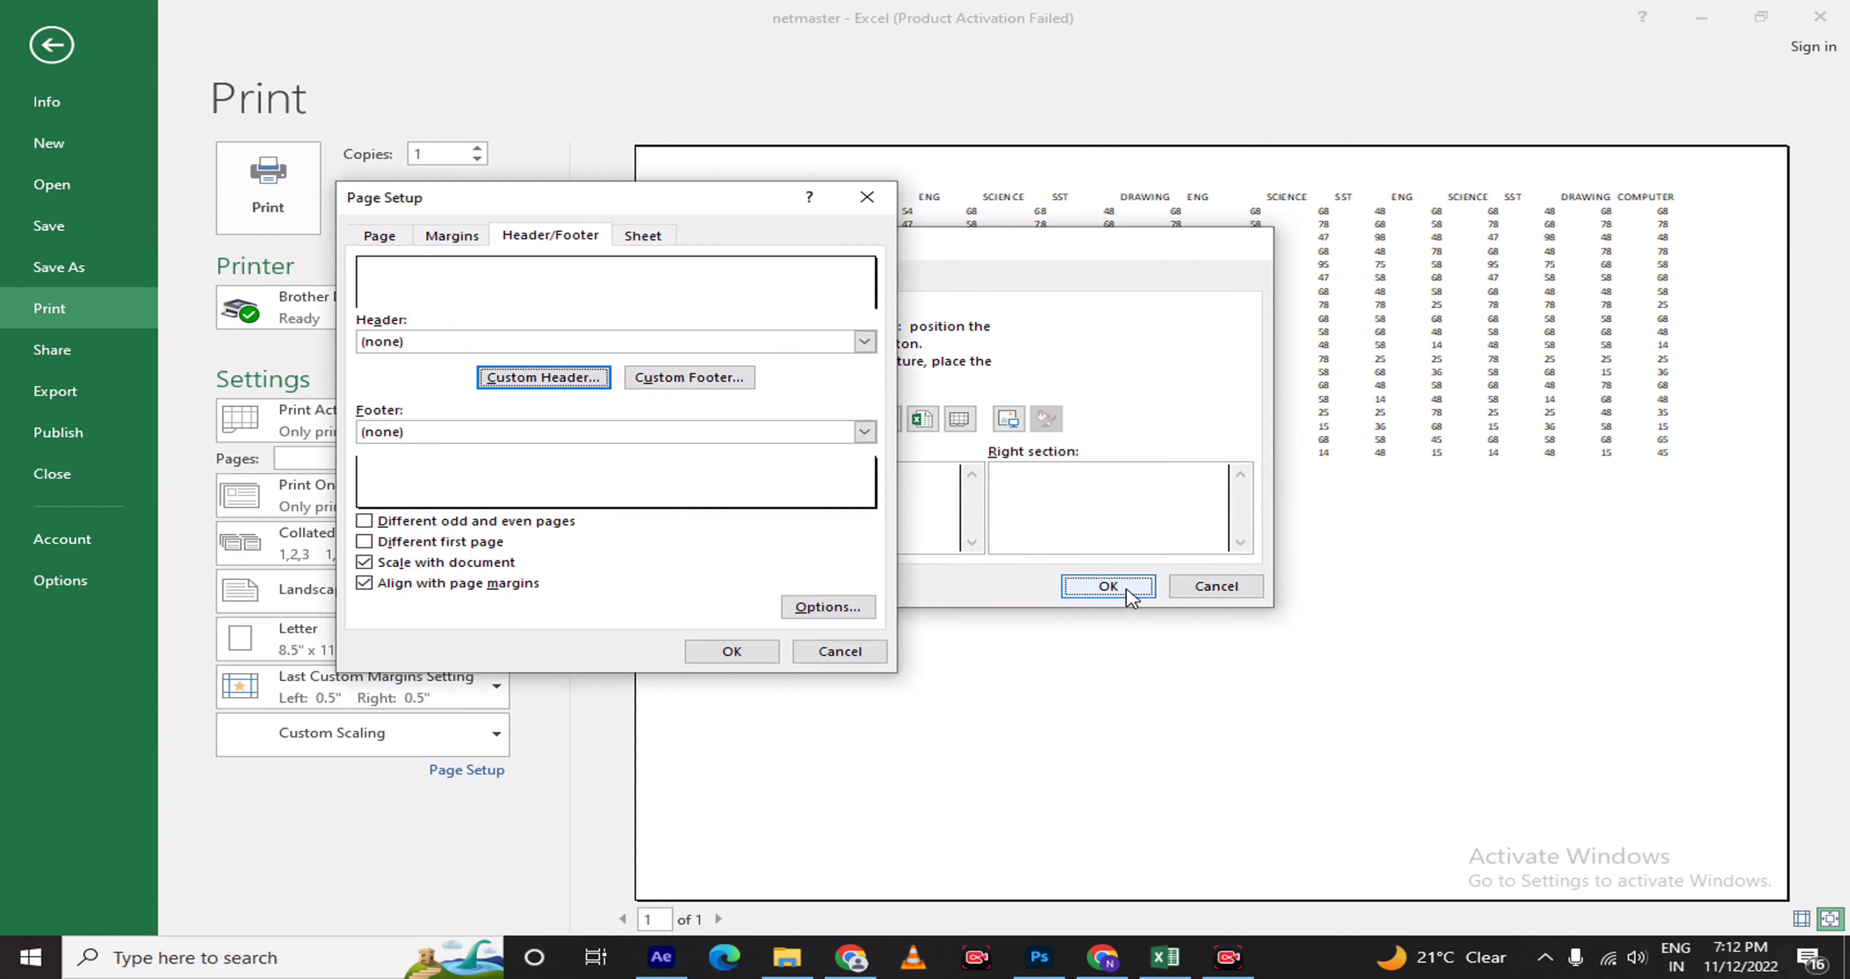
left_click(776, 646)
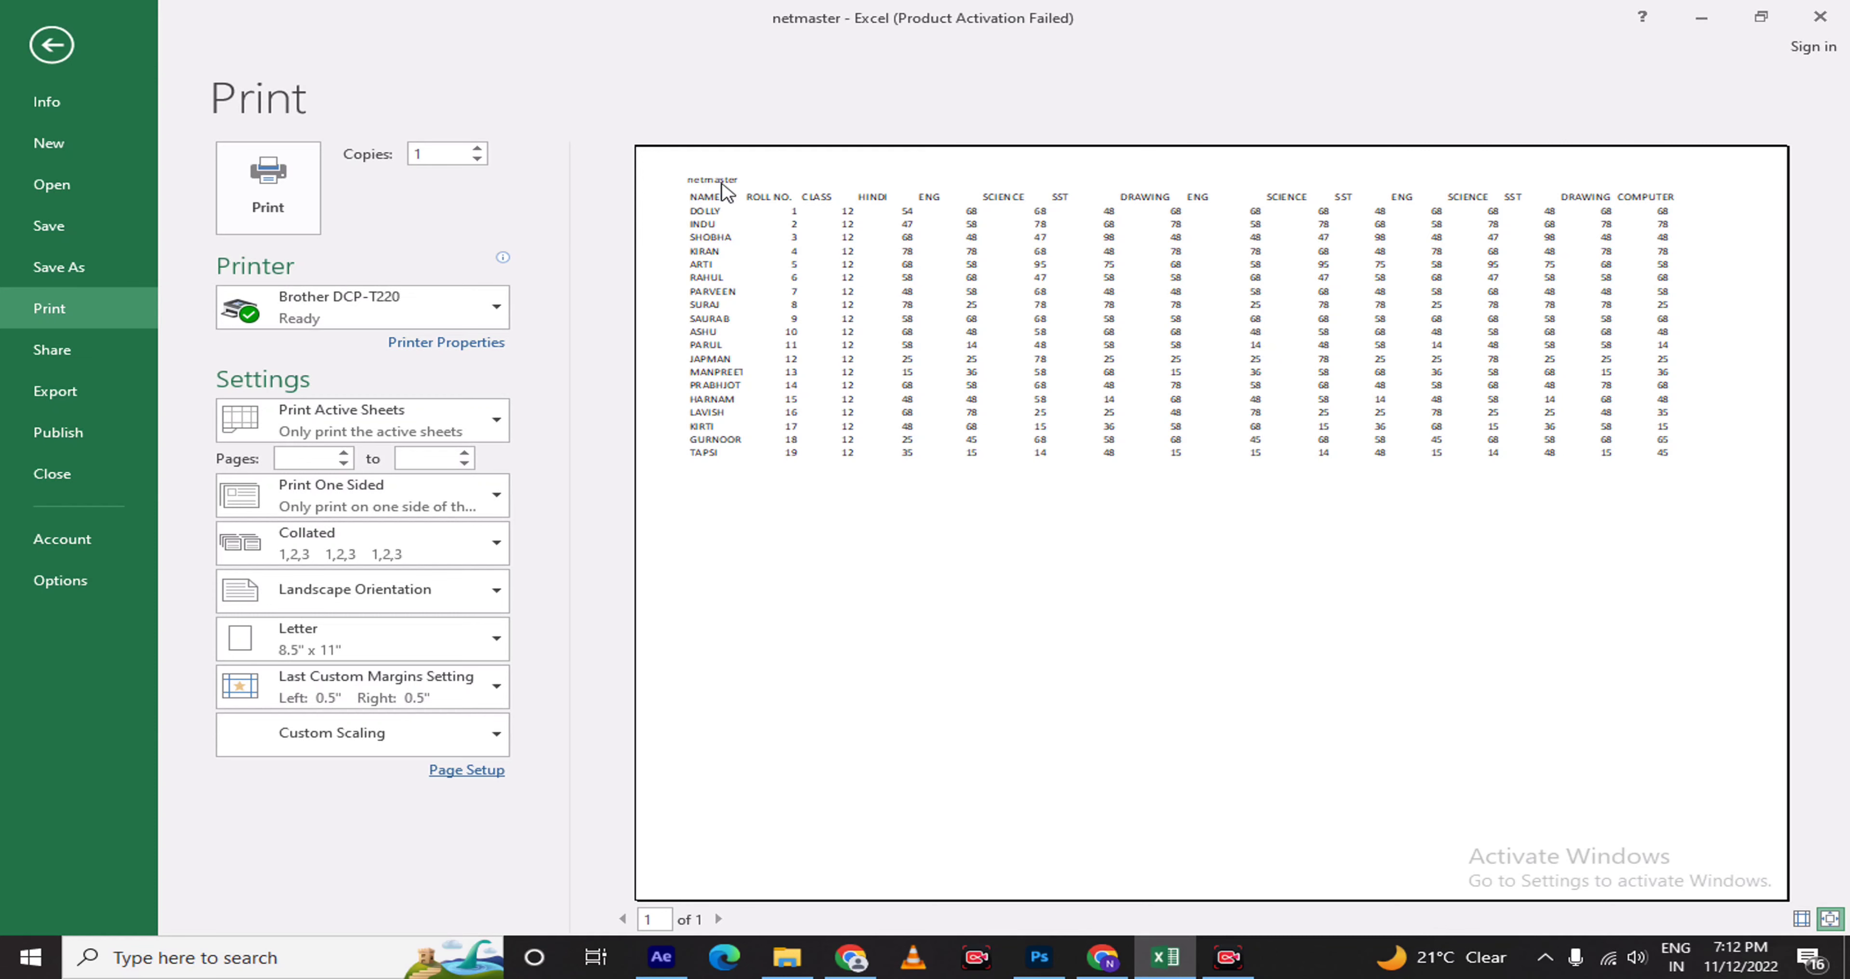
Check the netmaster header against the worksheet and print preview, and review the custom header's sections
key("Escape")
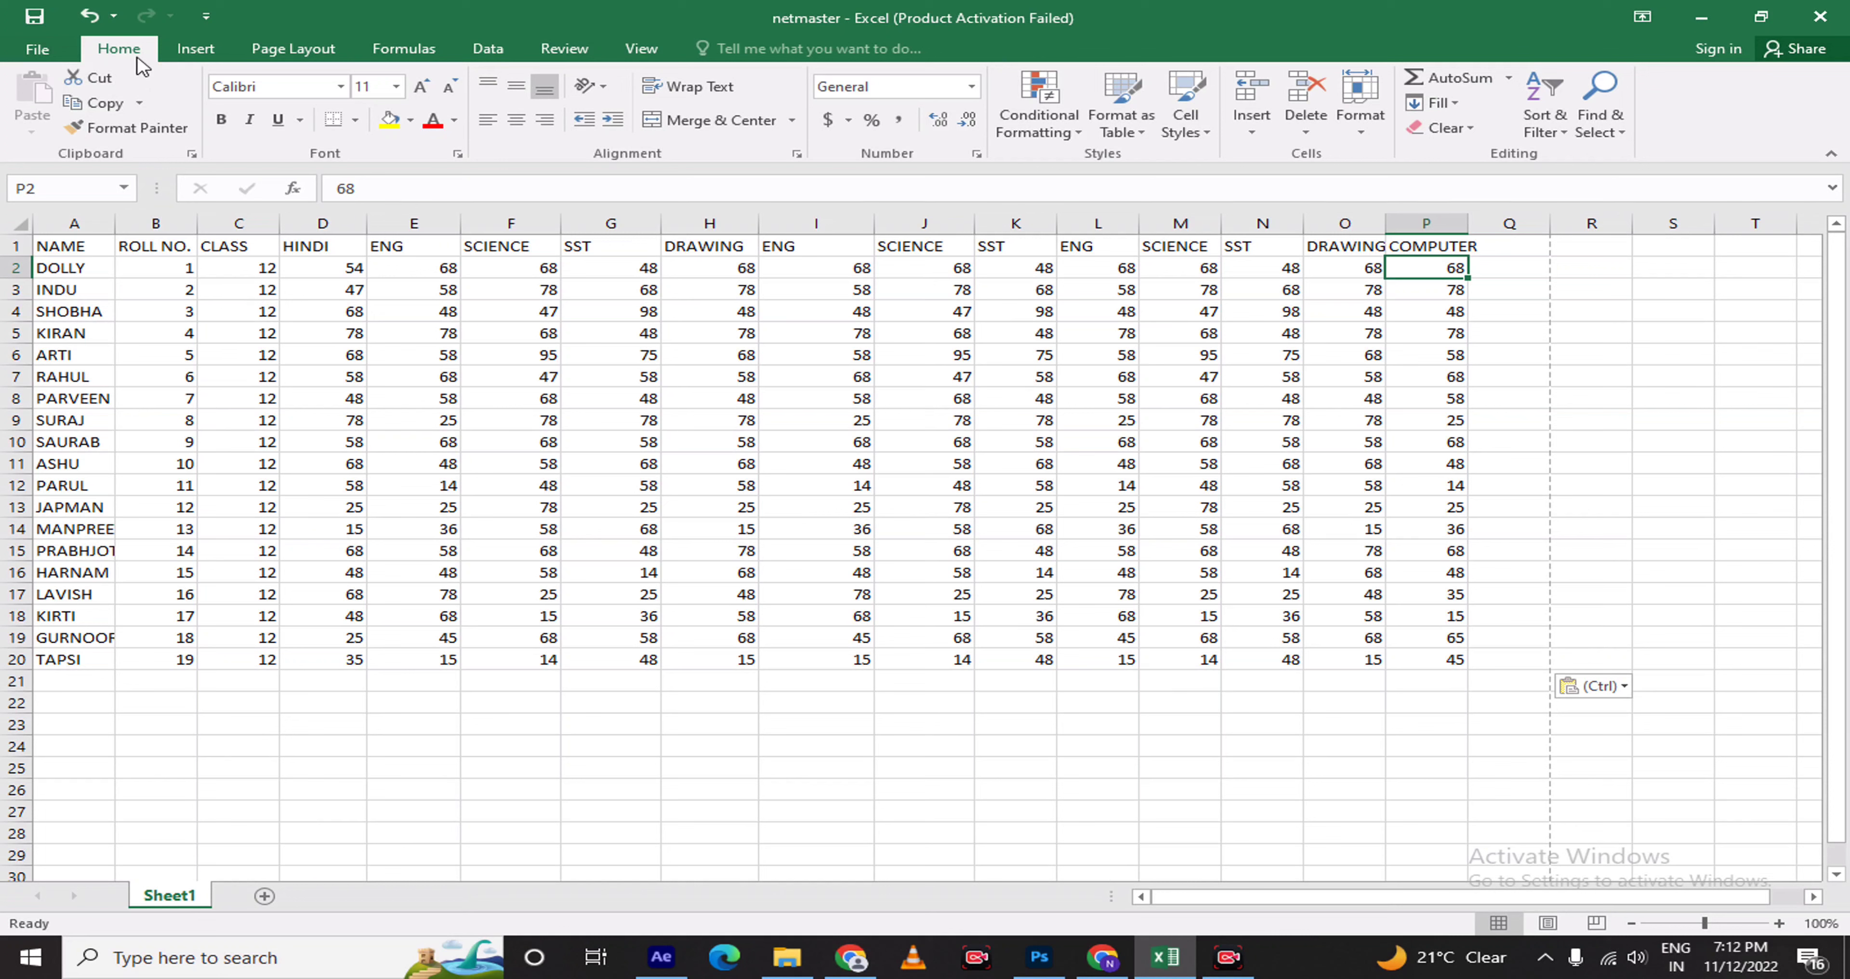
key("ctrl+p")
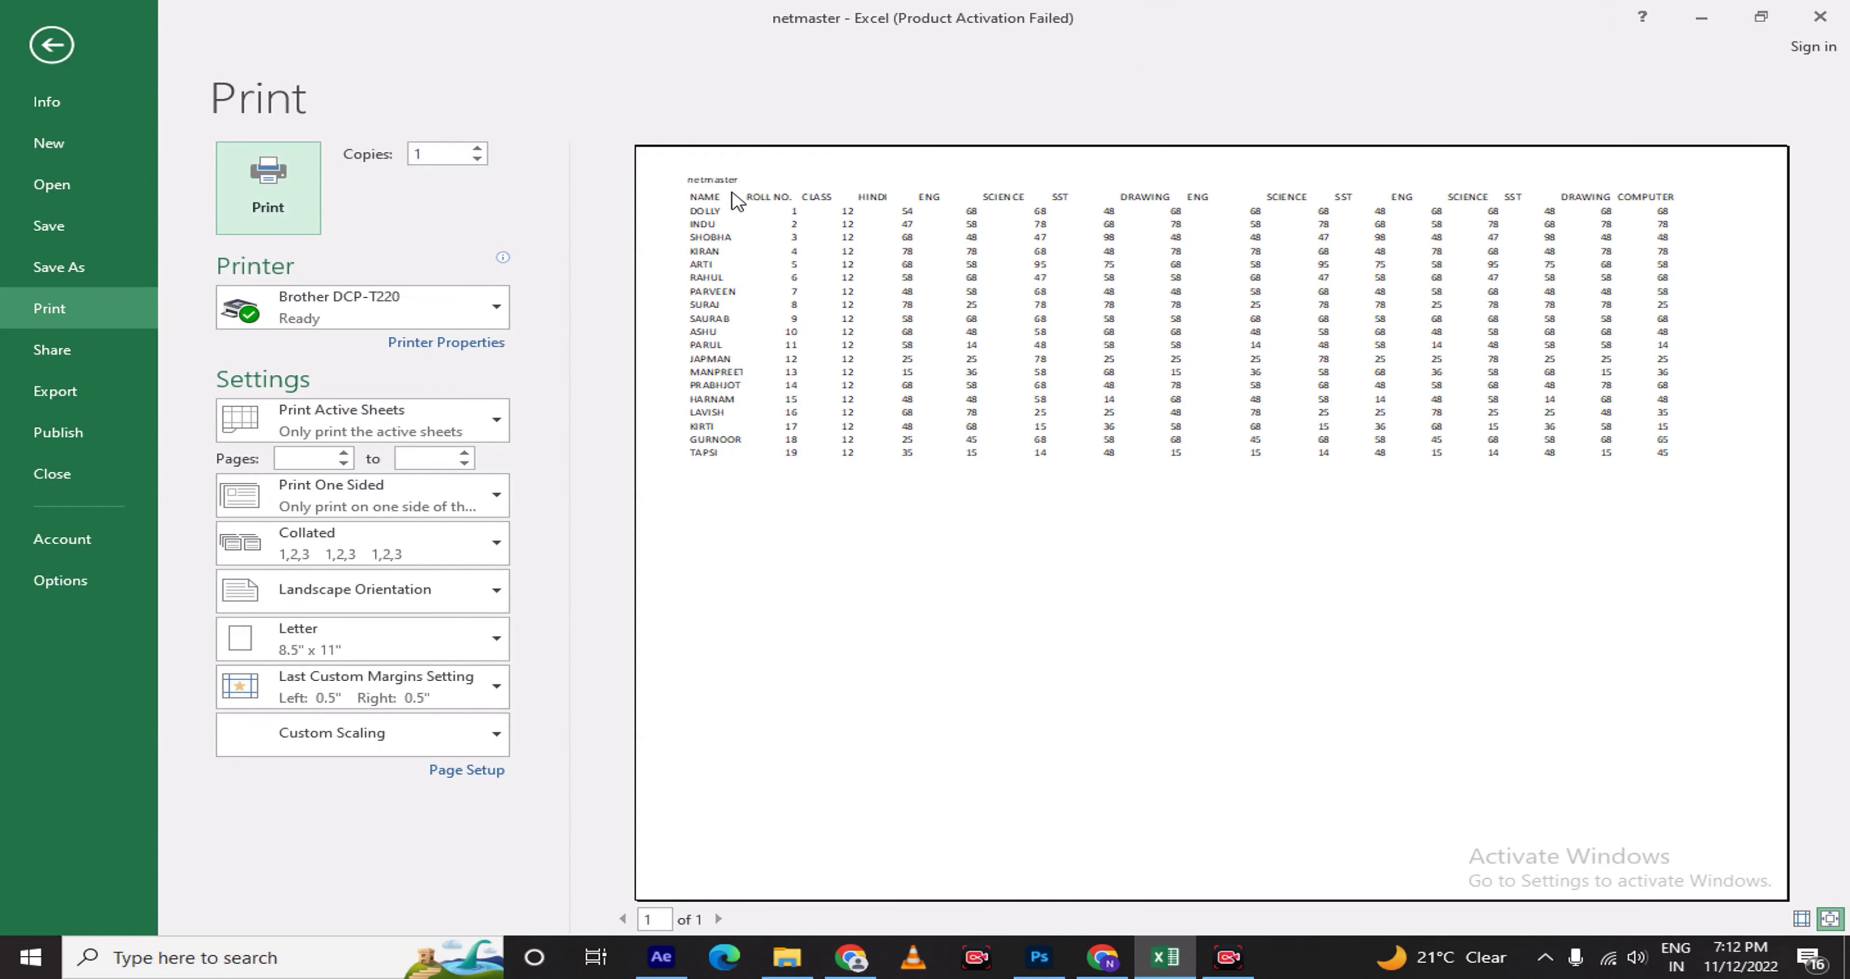
left_click(467, 770)
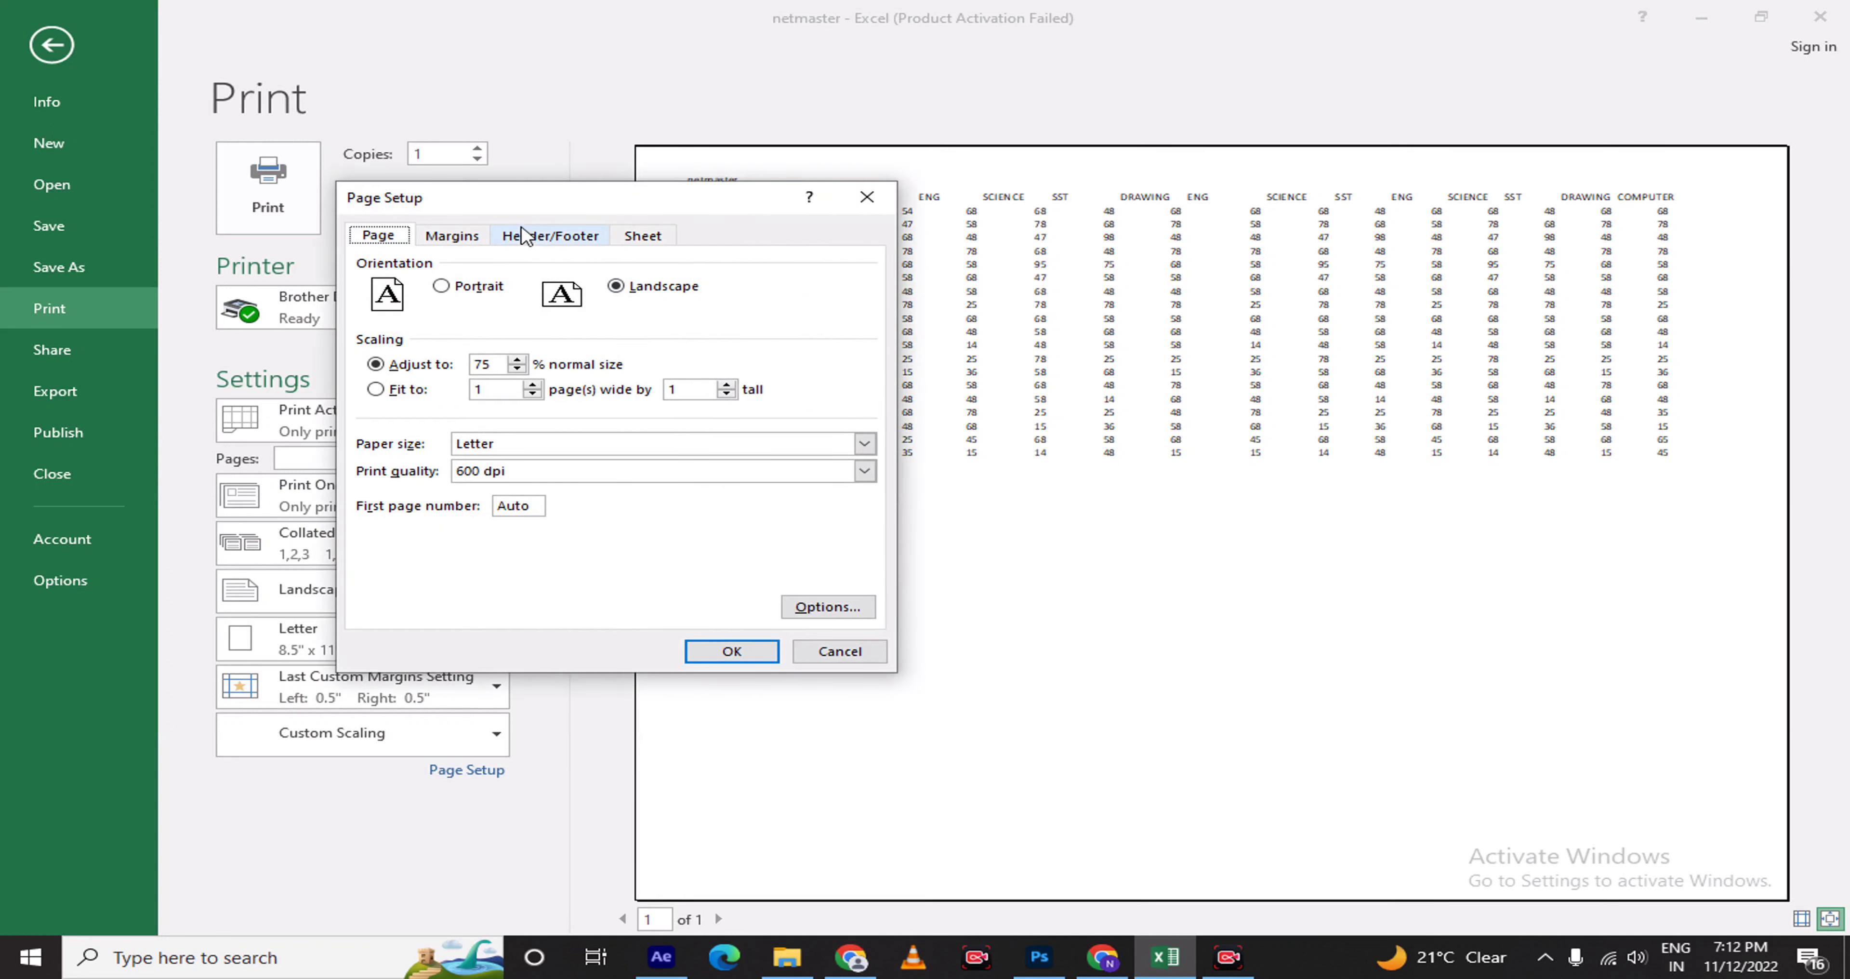
left_click(539, 238)
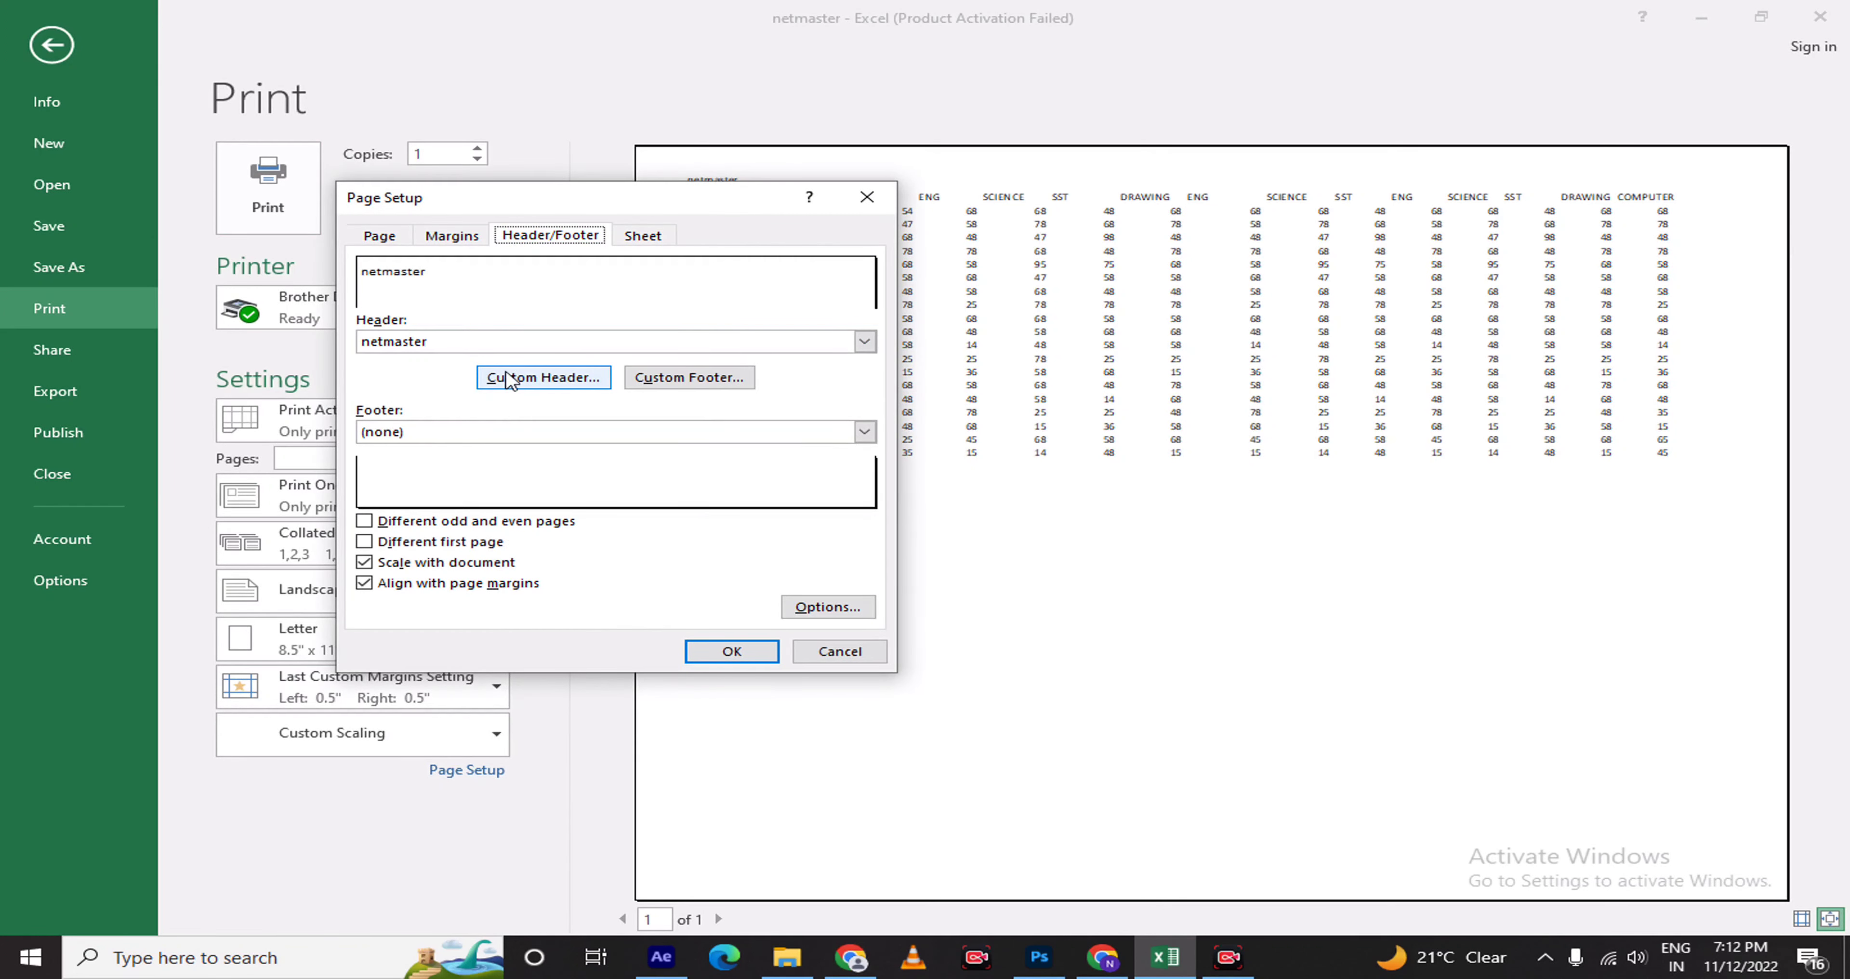
left_click(560, 385)
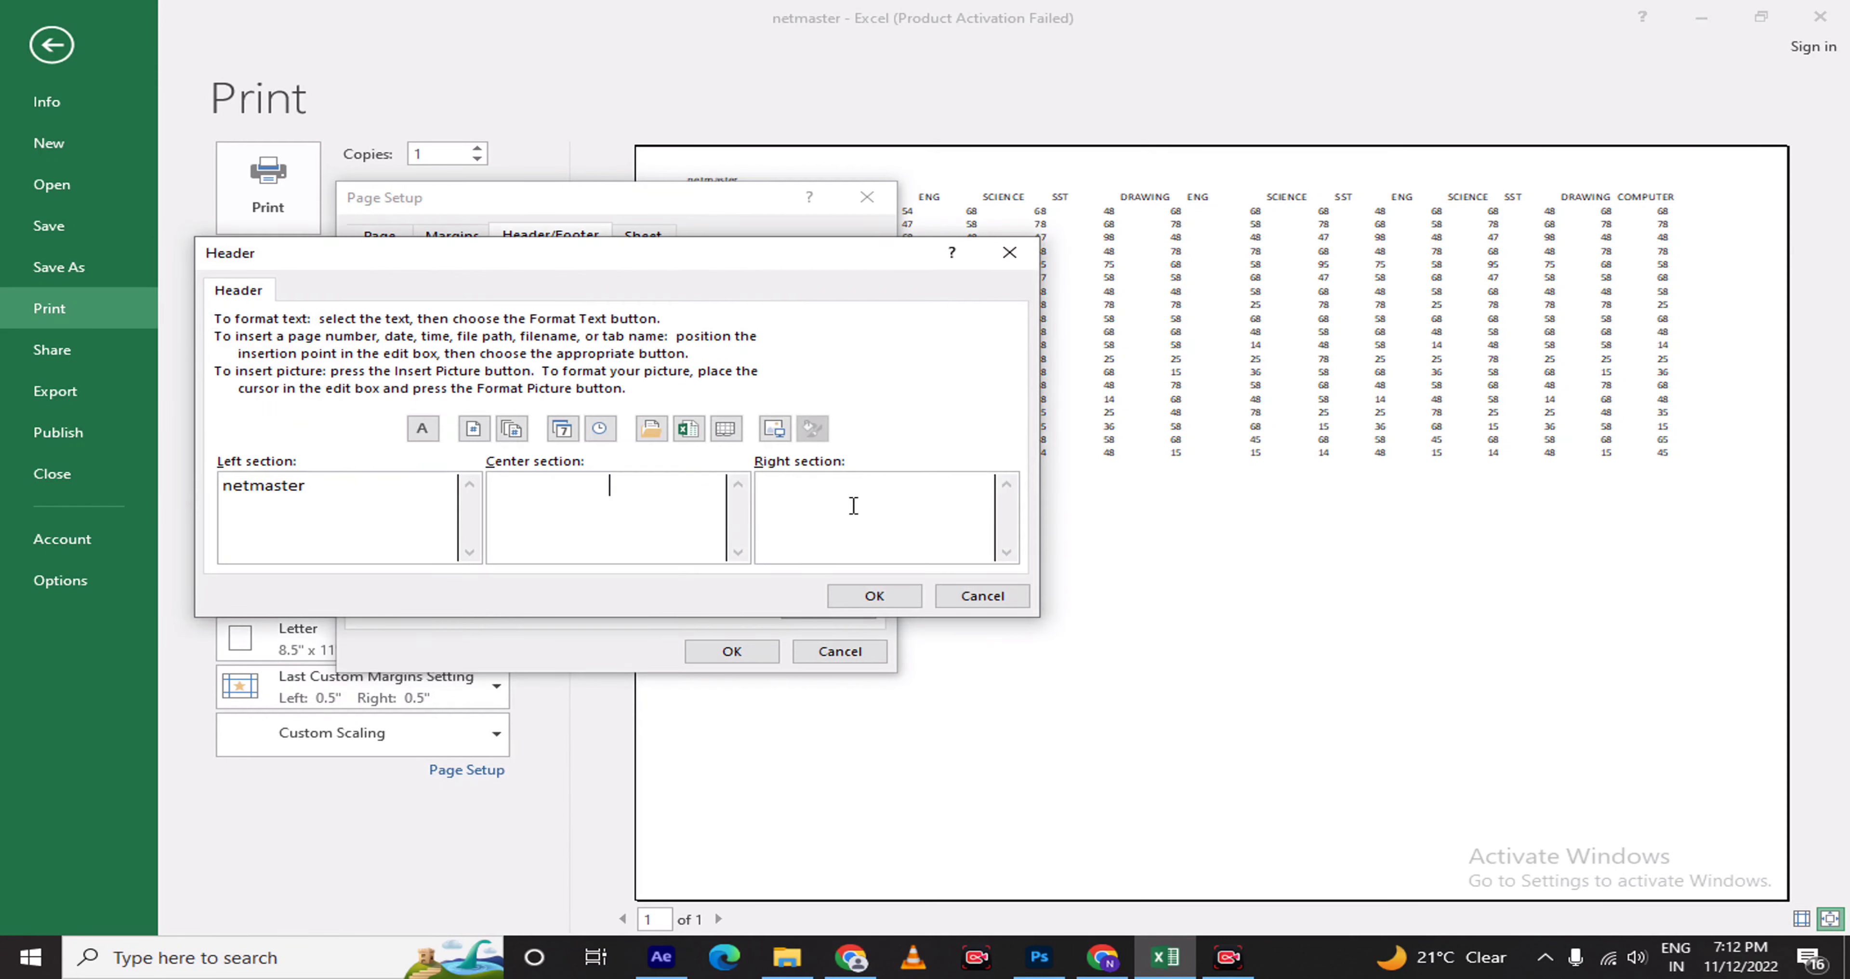
left_click(873, 596)
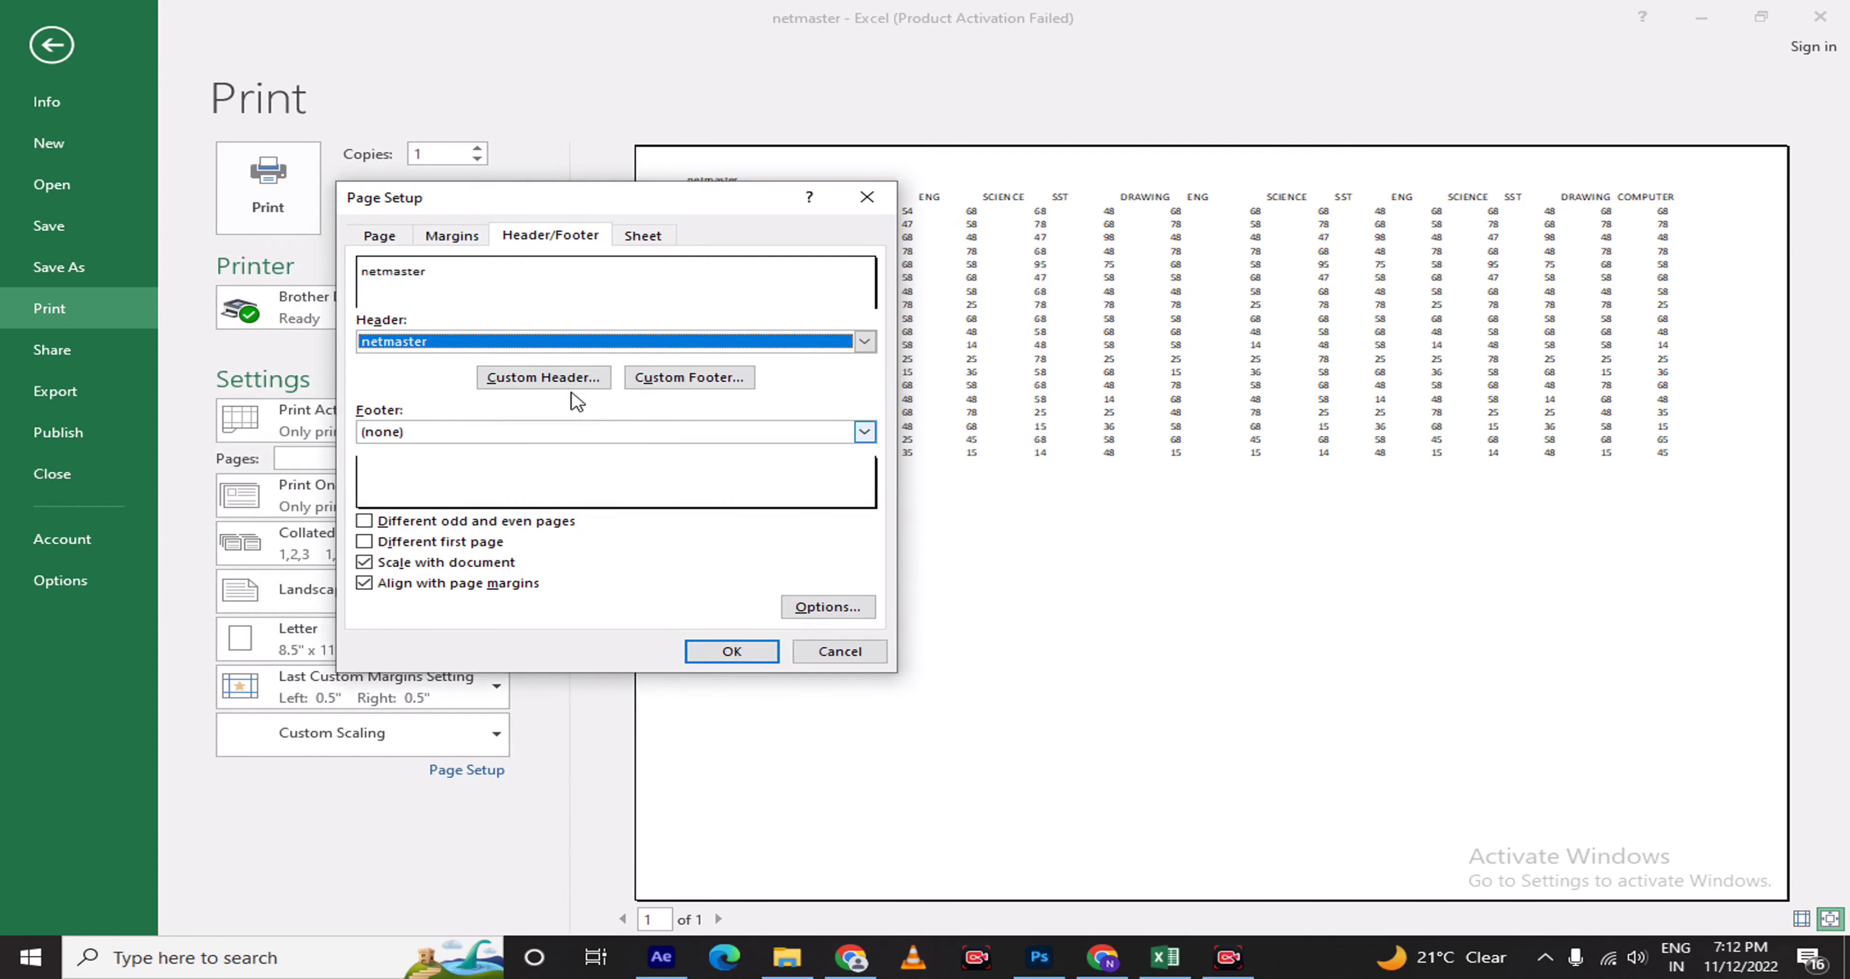
Try inserting a page number in the right section of a custom footer and clear it again
left_click(689, 379)
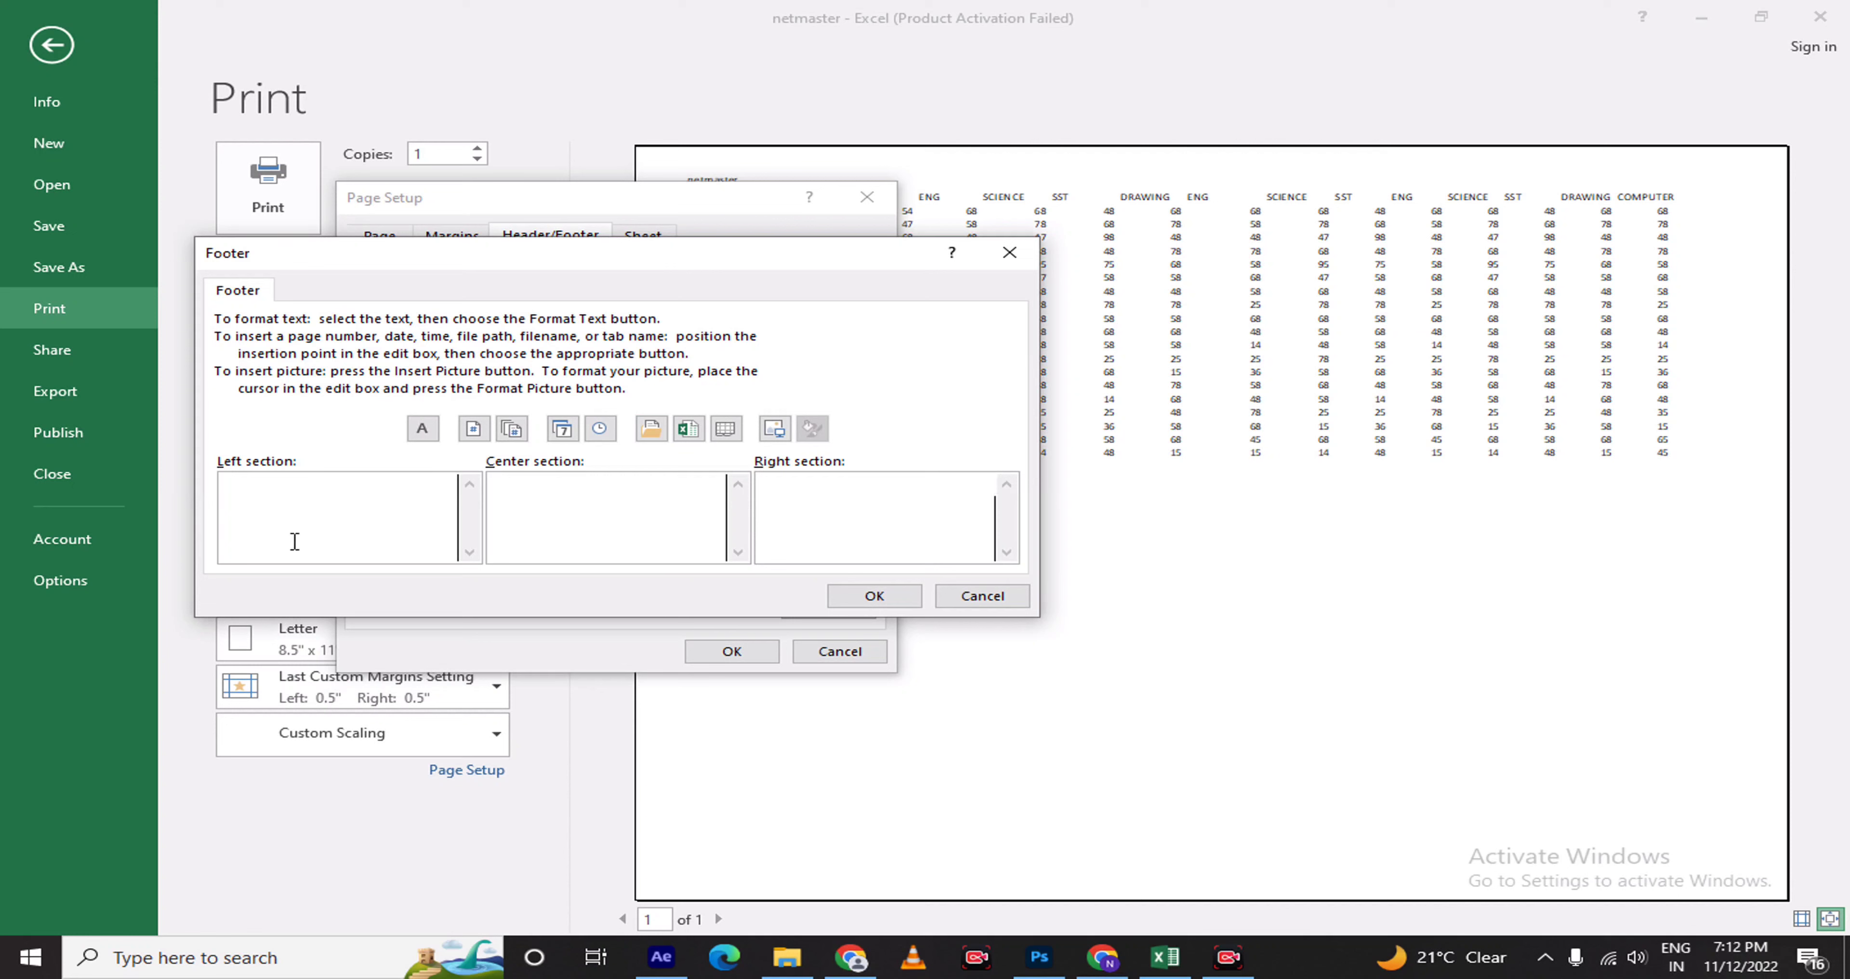
left_click(423, 428)
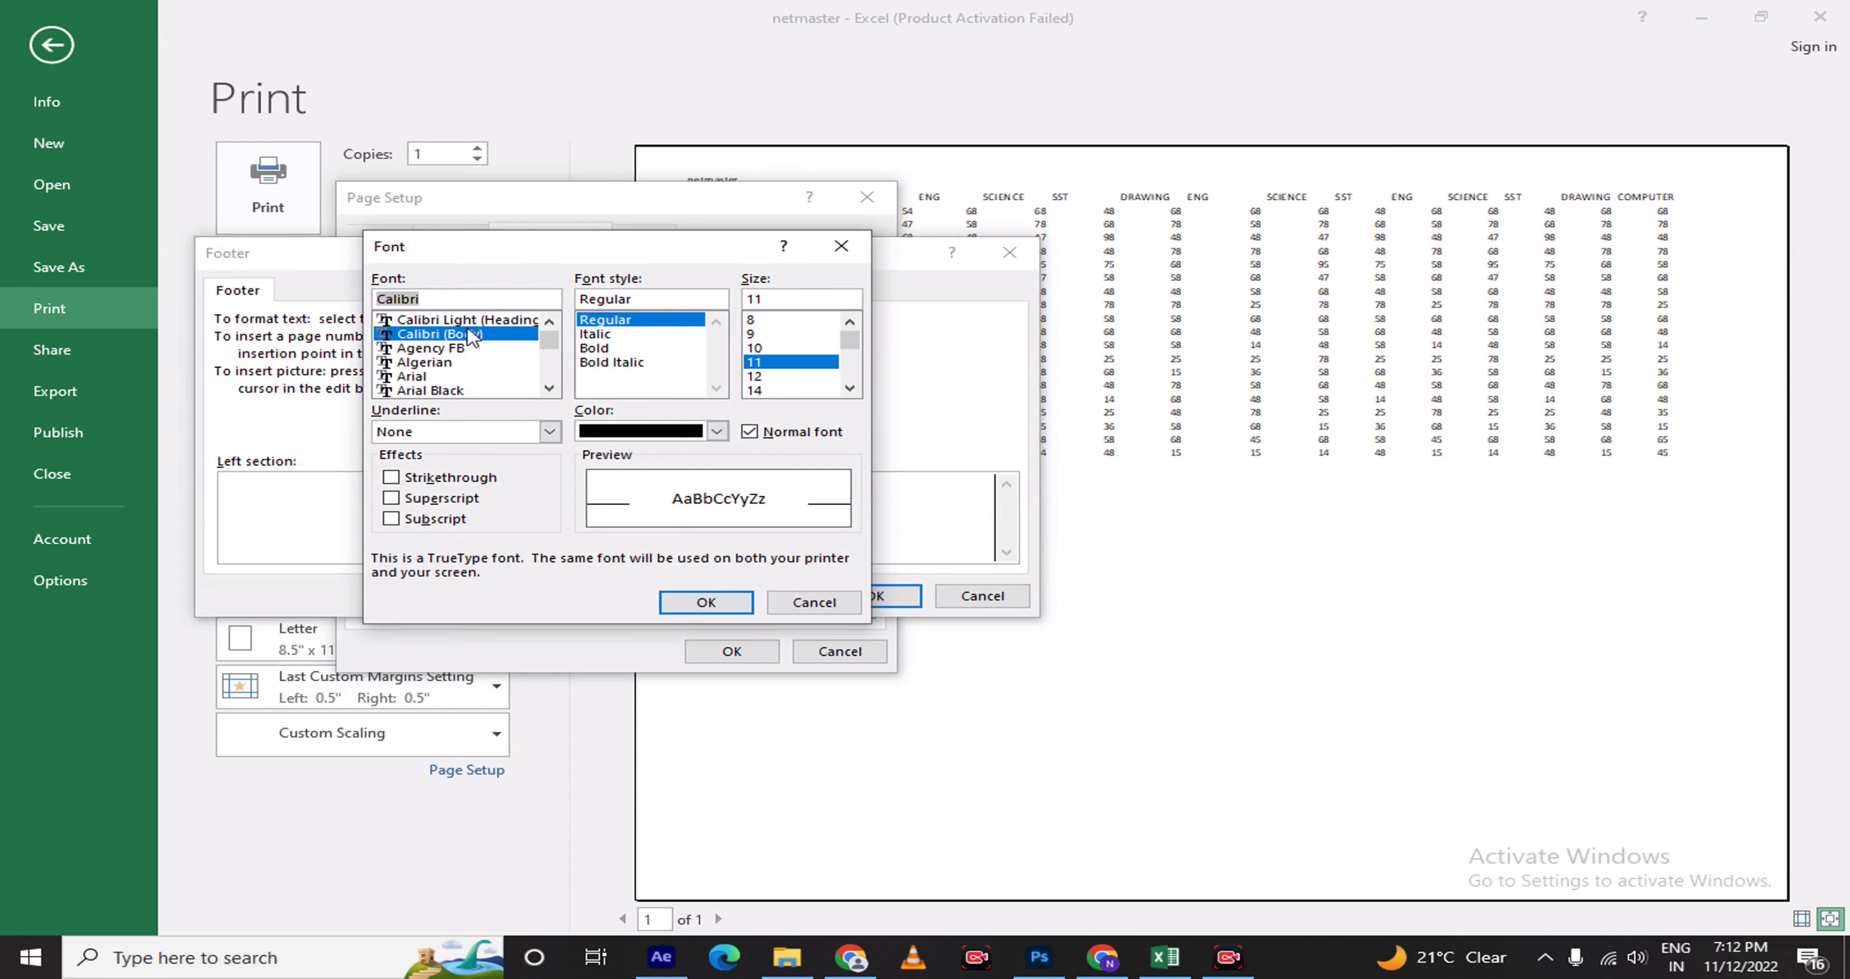
left_click(796, 602)
left_click(478, 431)
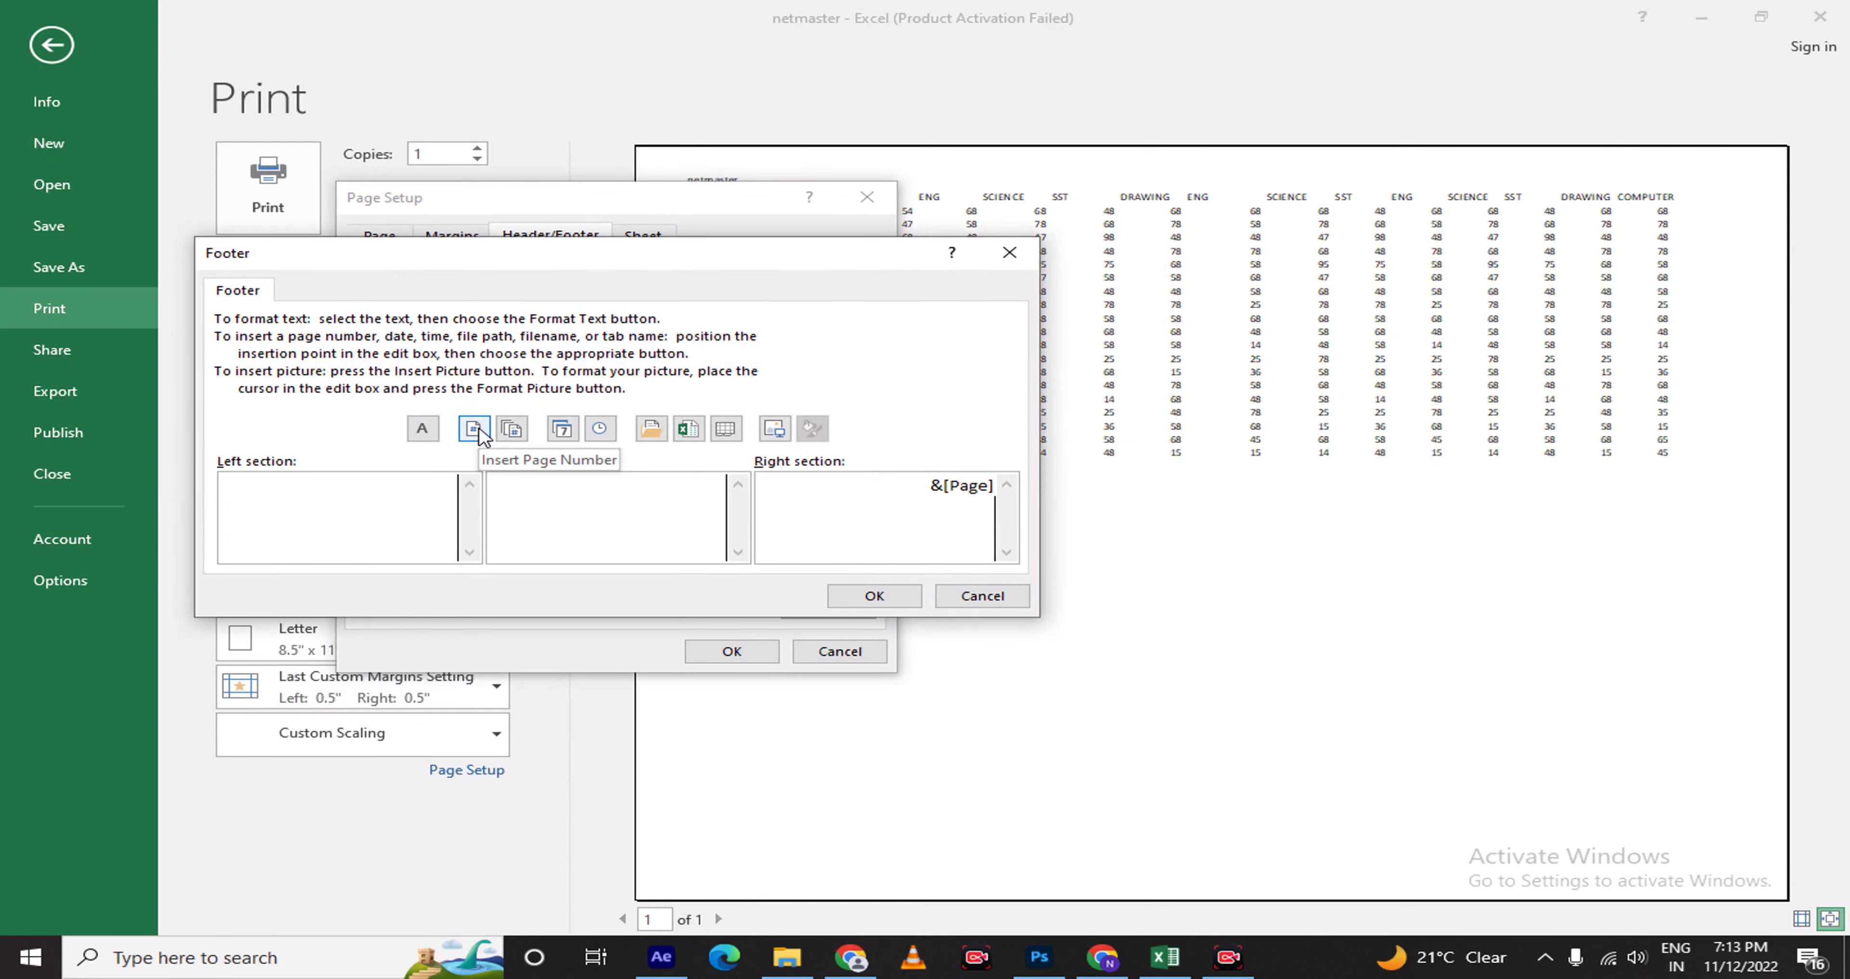
key("BackSpace")
key("BackSpace")
key("BackSpace")
key("BackSpace")
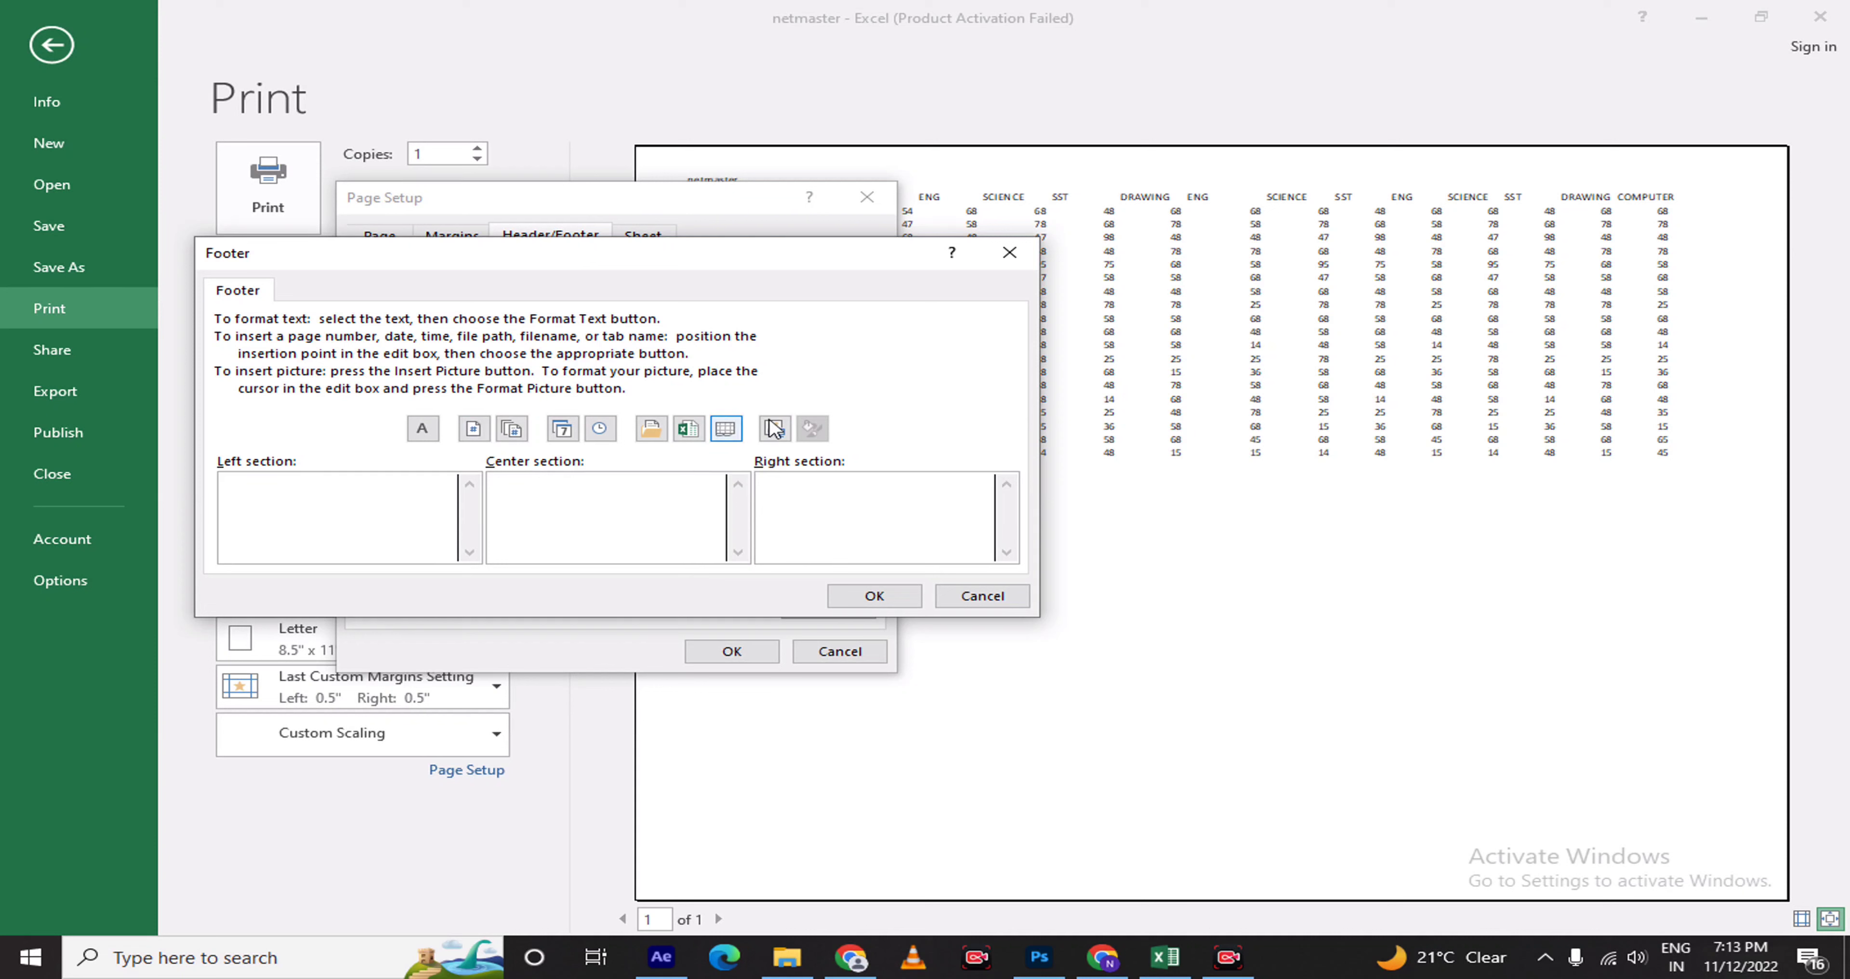
left_click(563, 432)
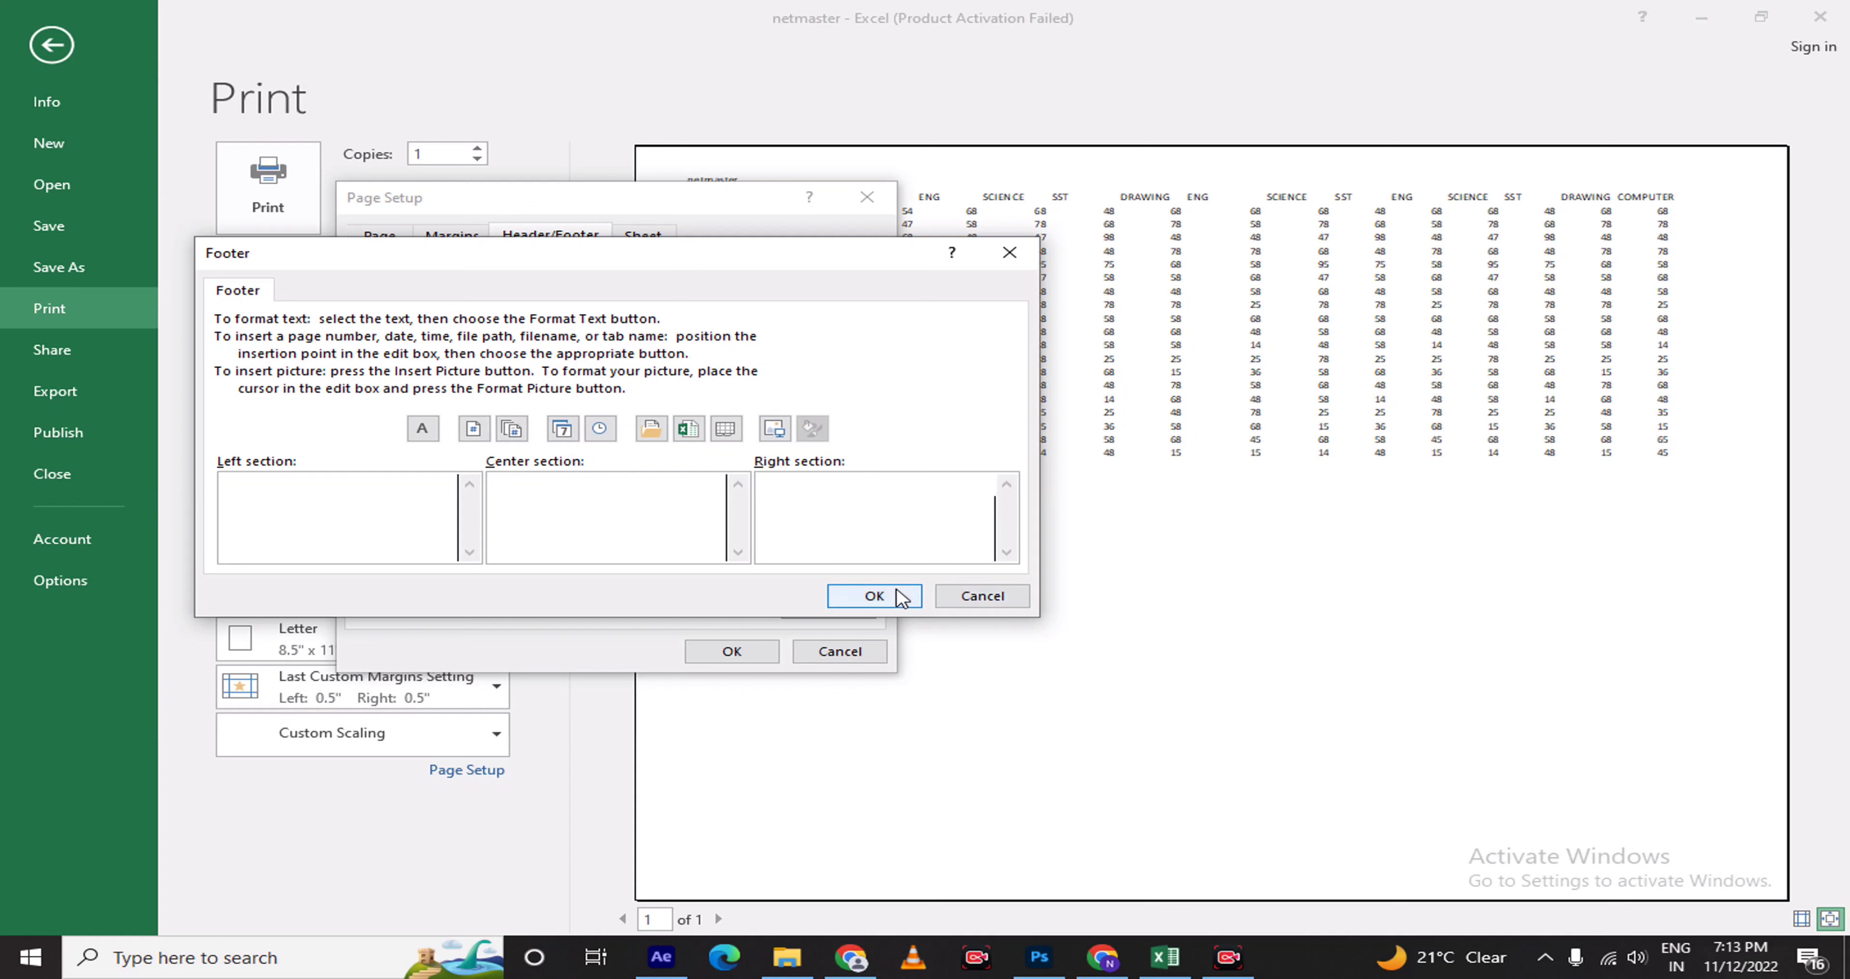
left_click(878, 595)
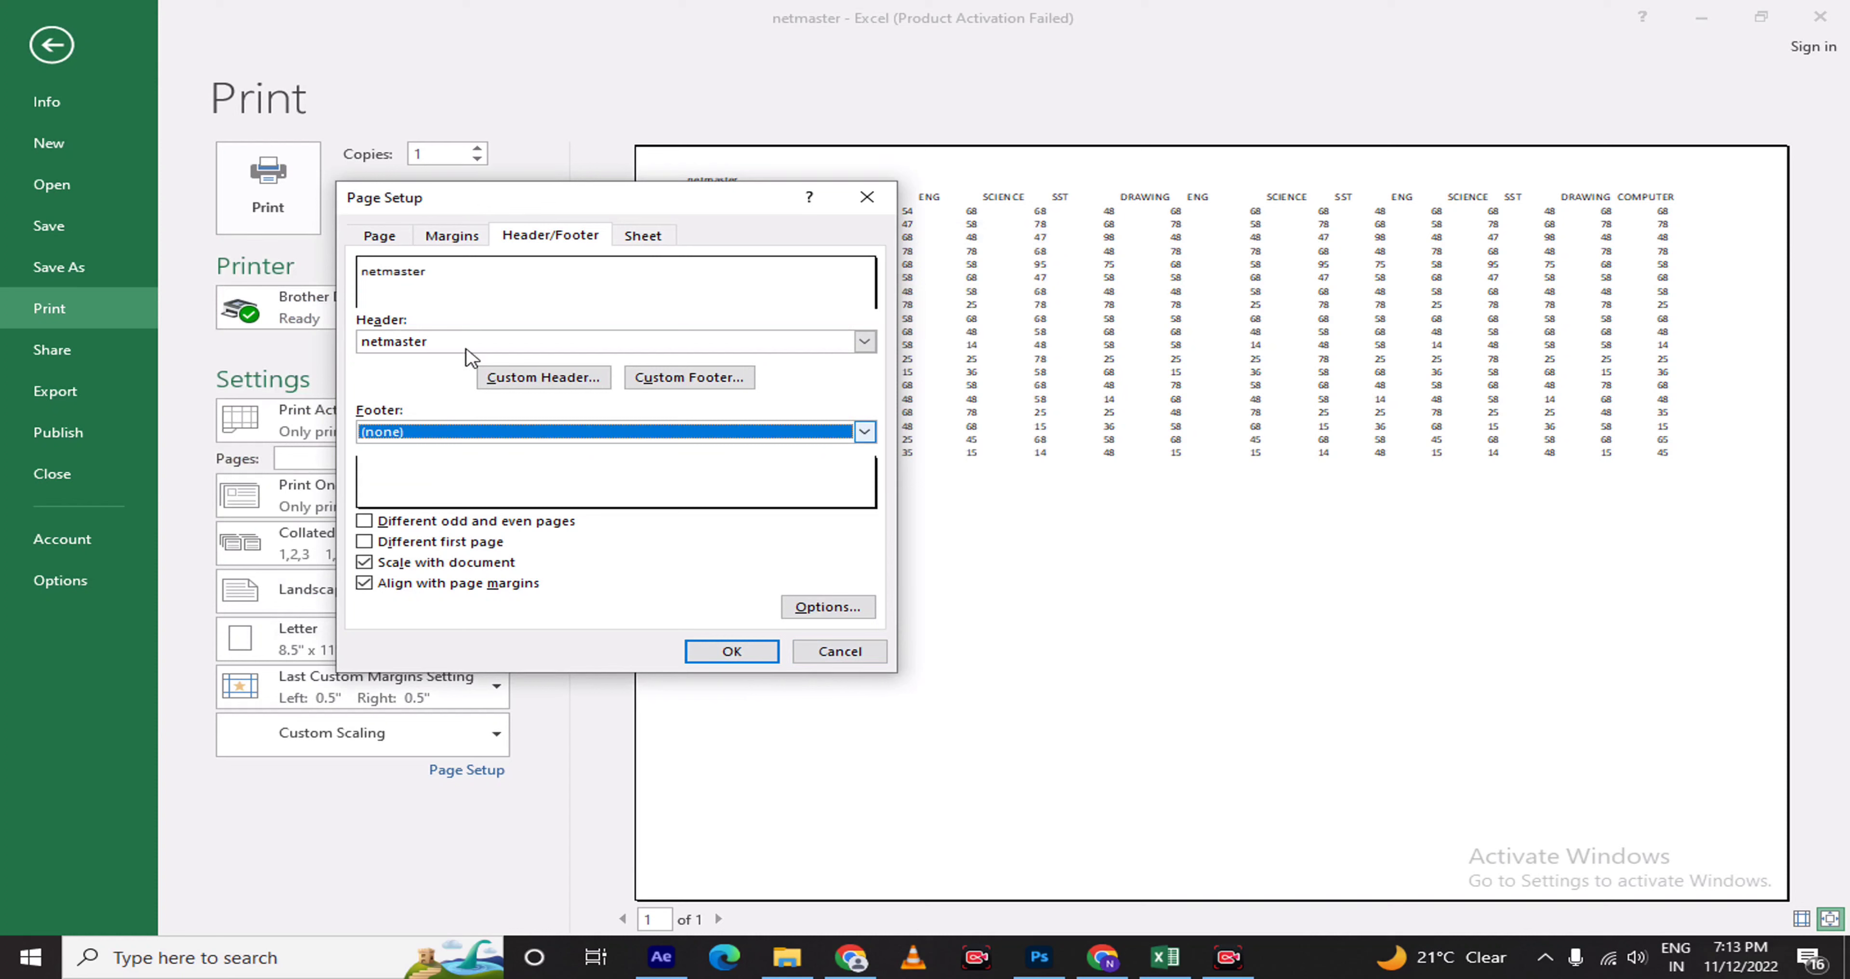
Delete the netmaster text from the left section of the custom header
left_click(571, 377)
key("ctrl+a")
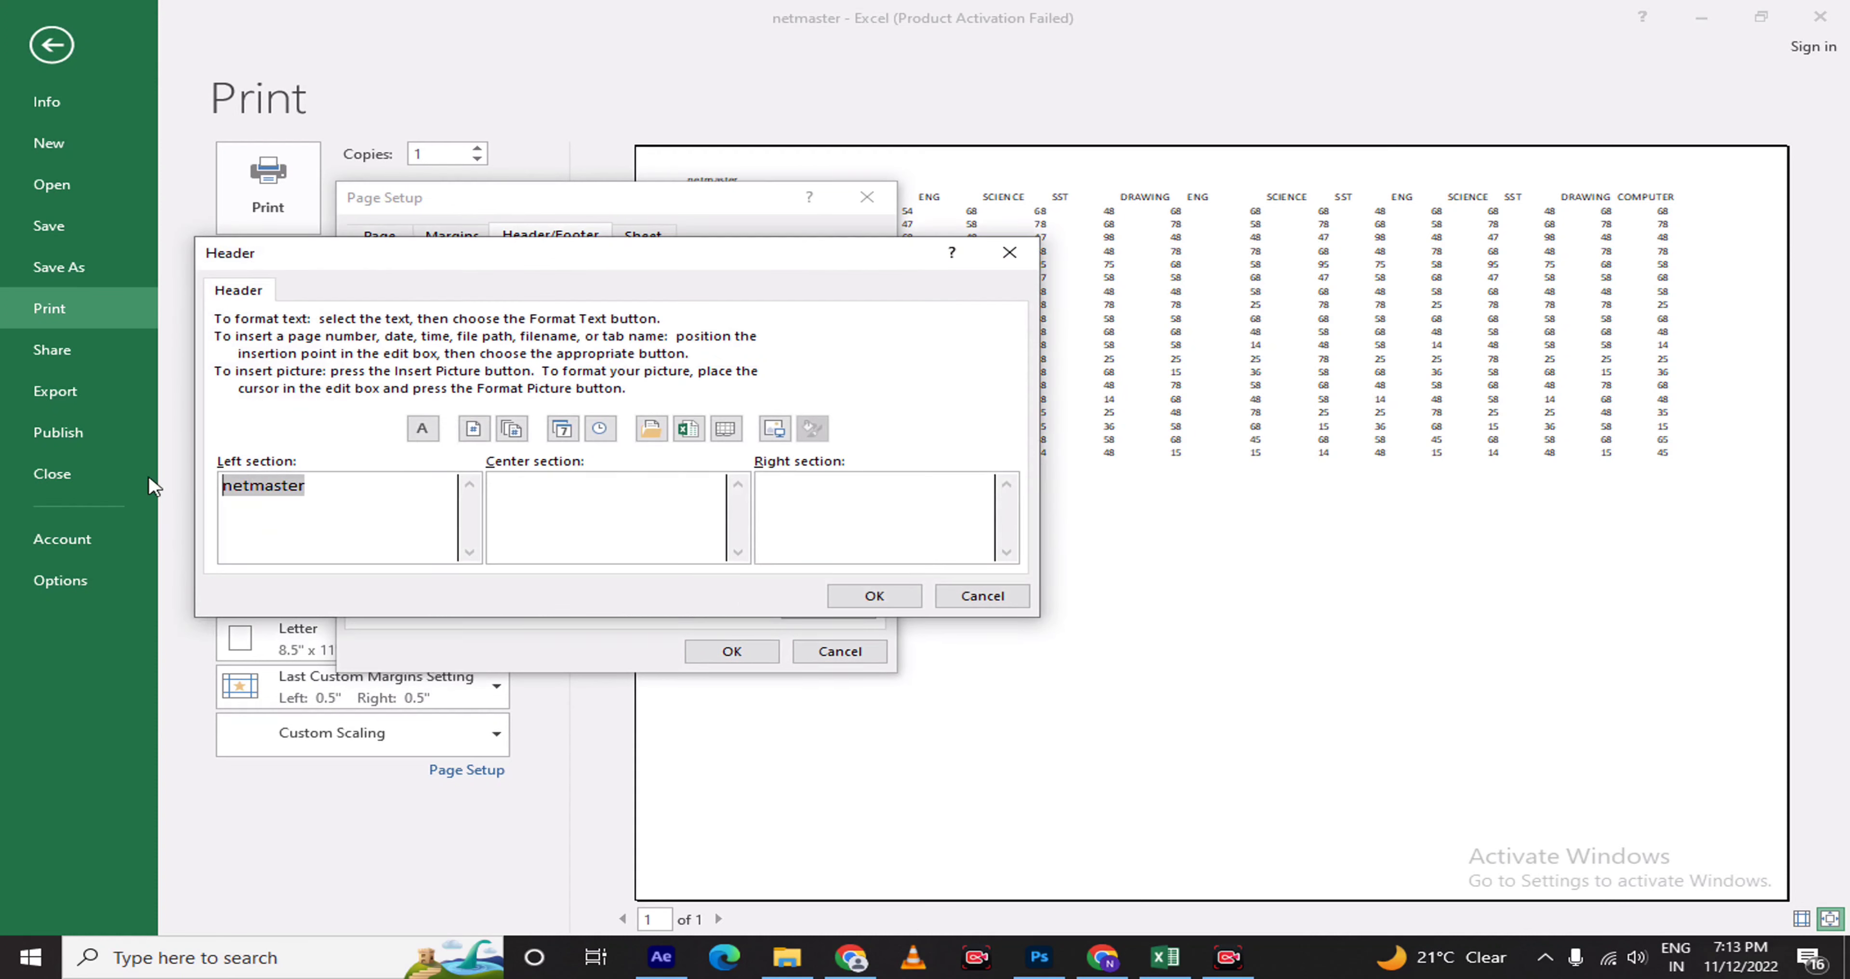
key("Delete")
left_click(878, 596)
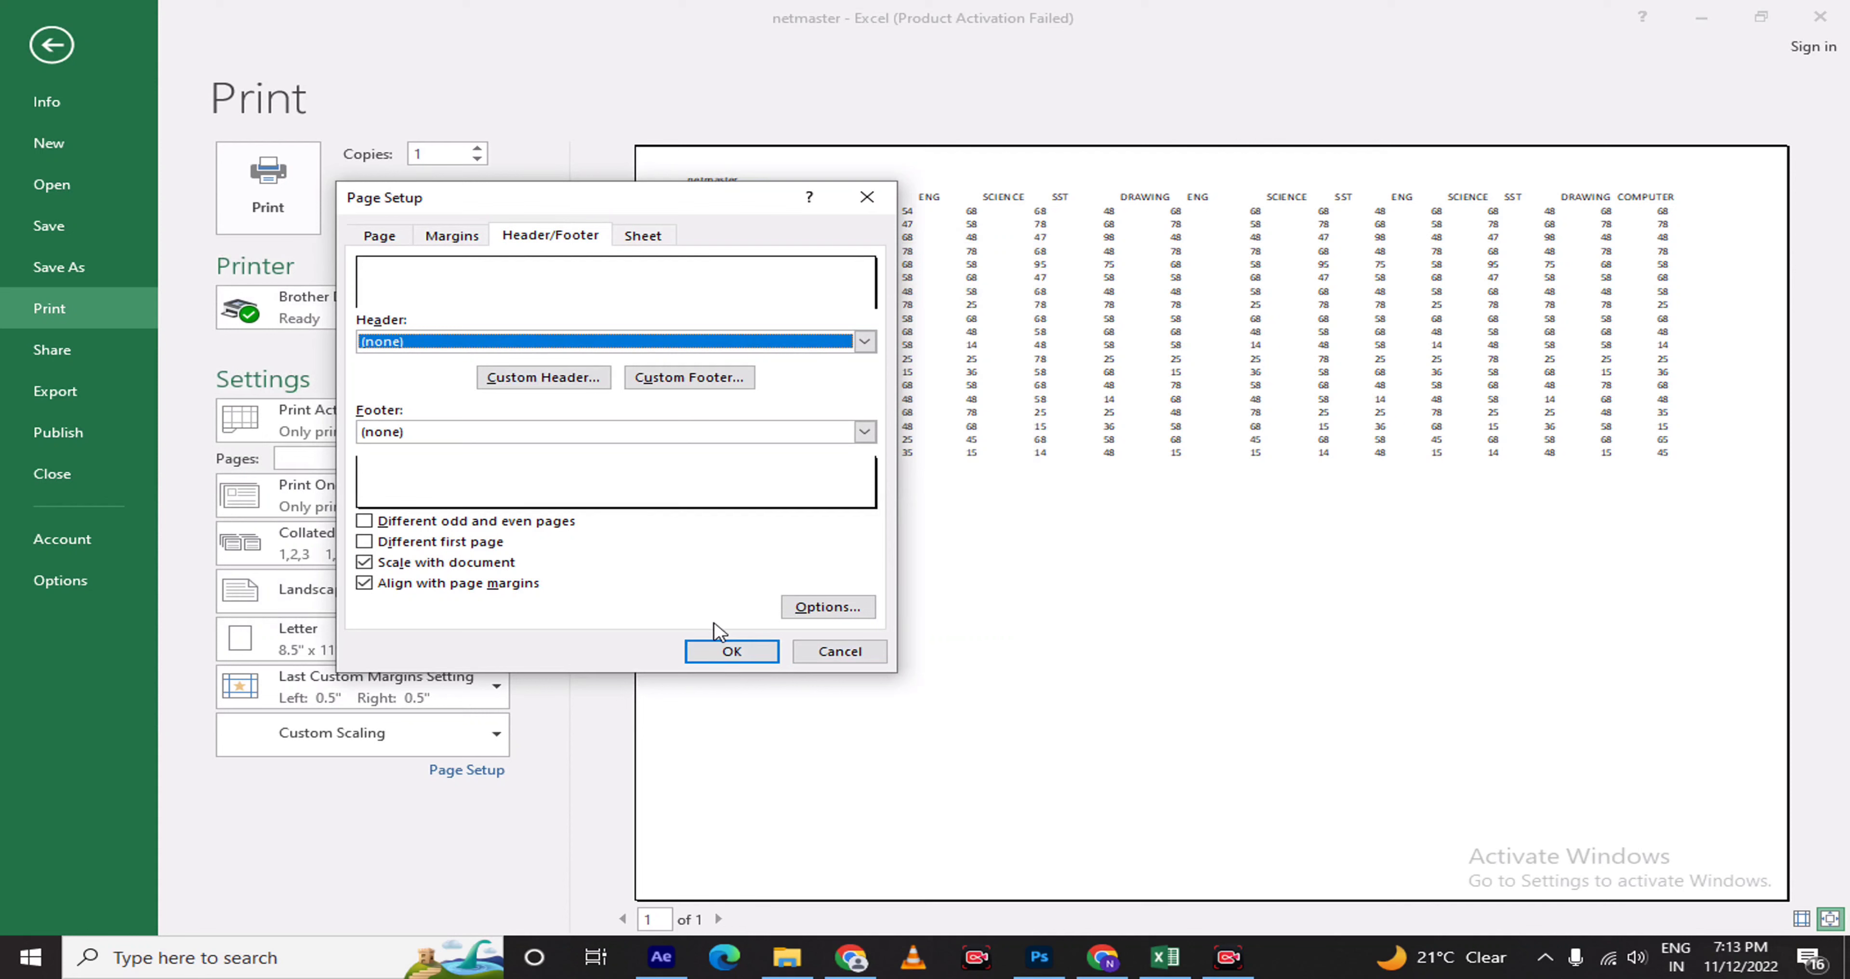
Examine the print area, print titles and page order options, and review the page margins
left_click(643, 236)
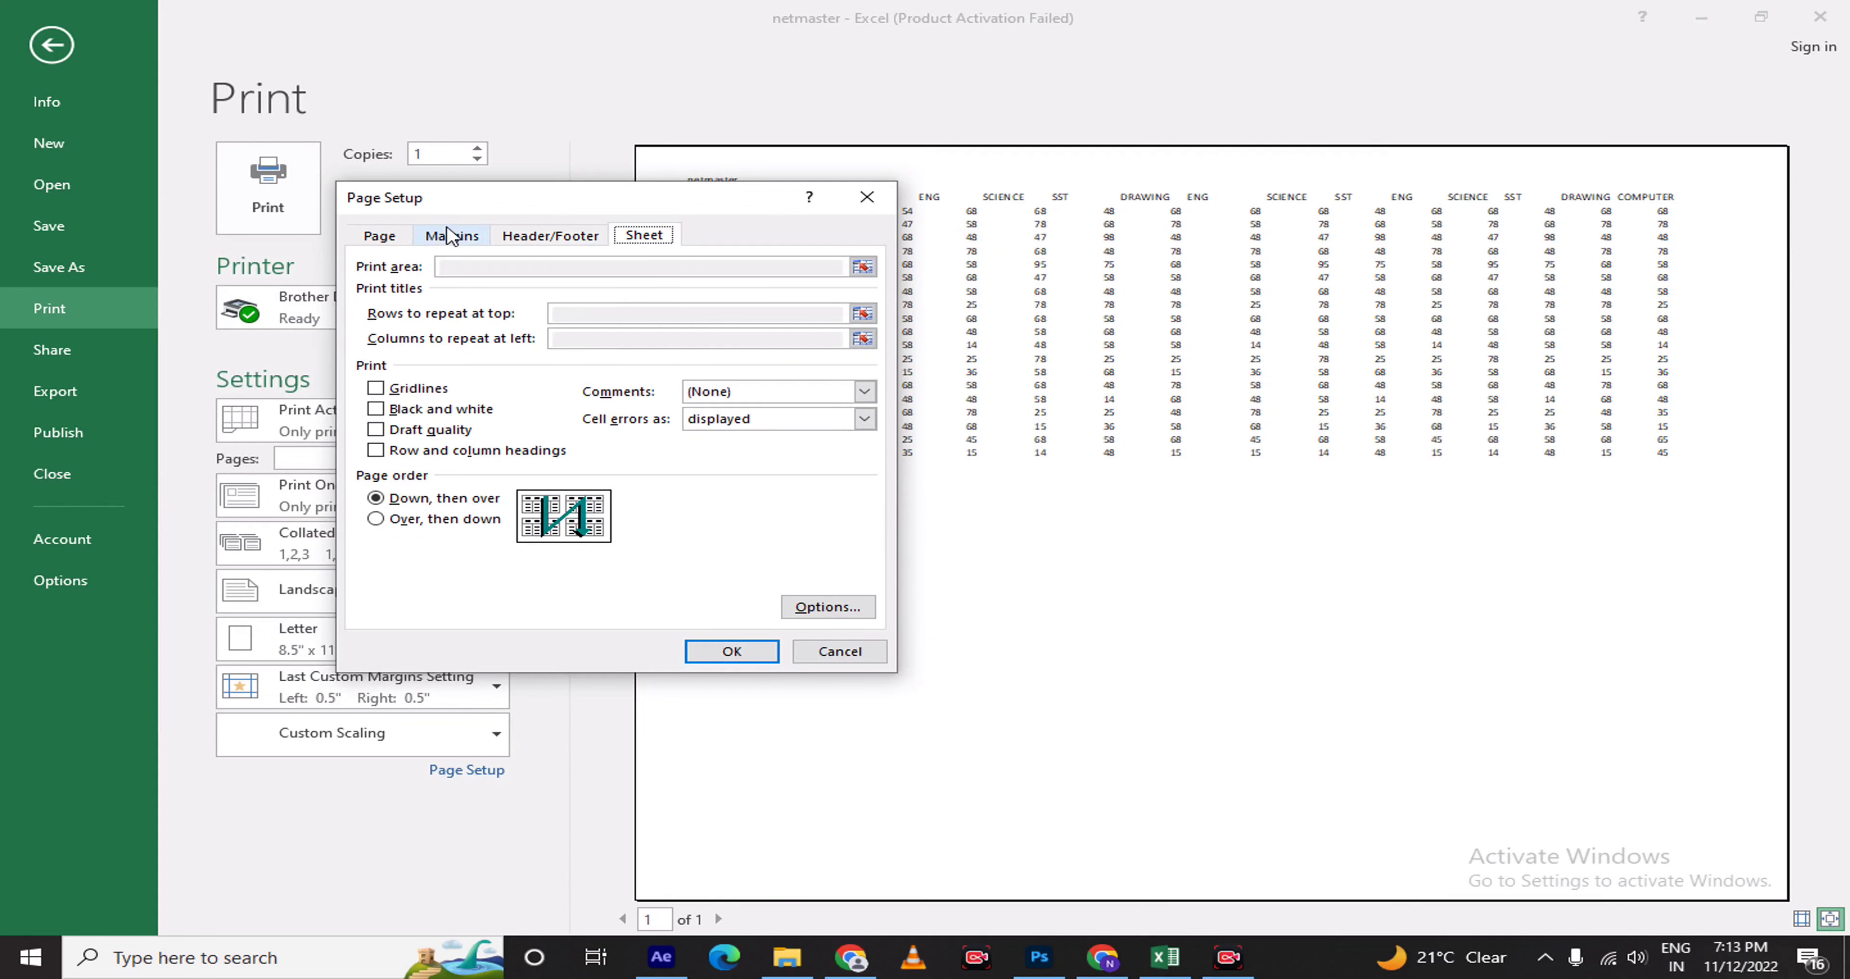
left_click(515, 238)
left_click(466, 240)
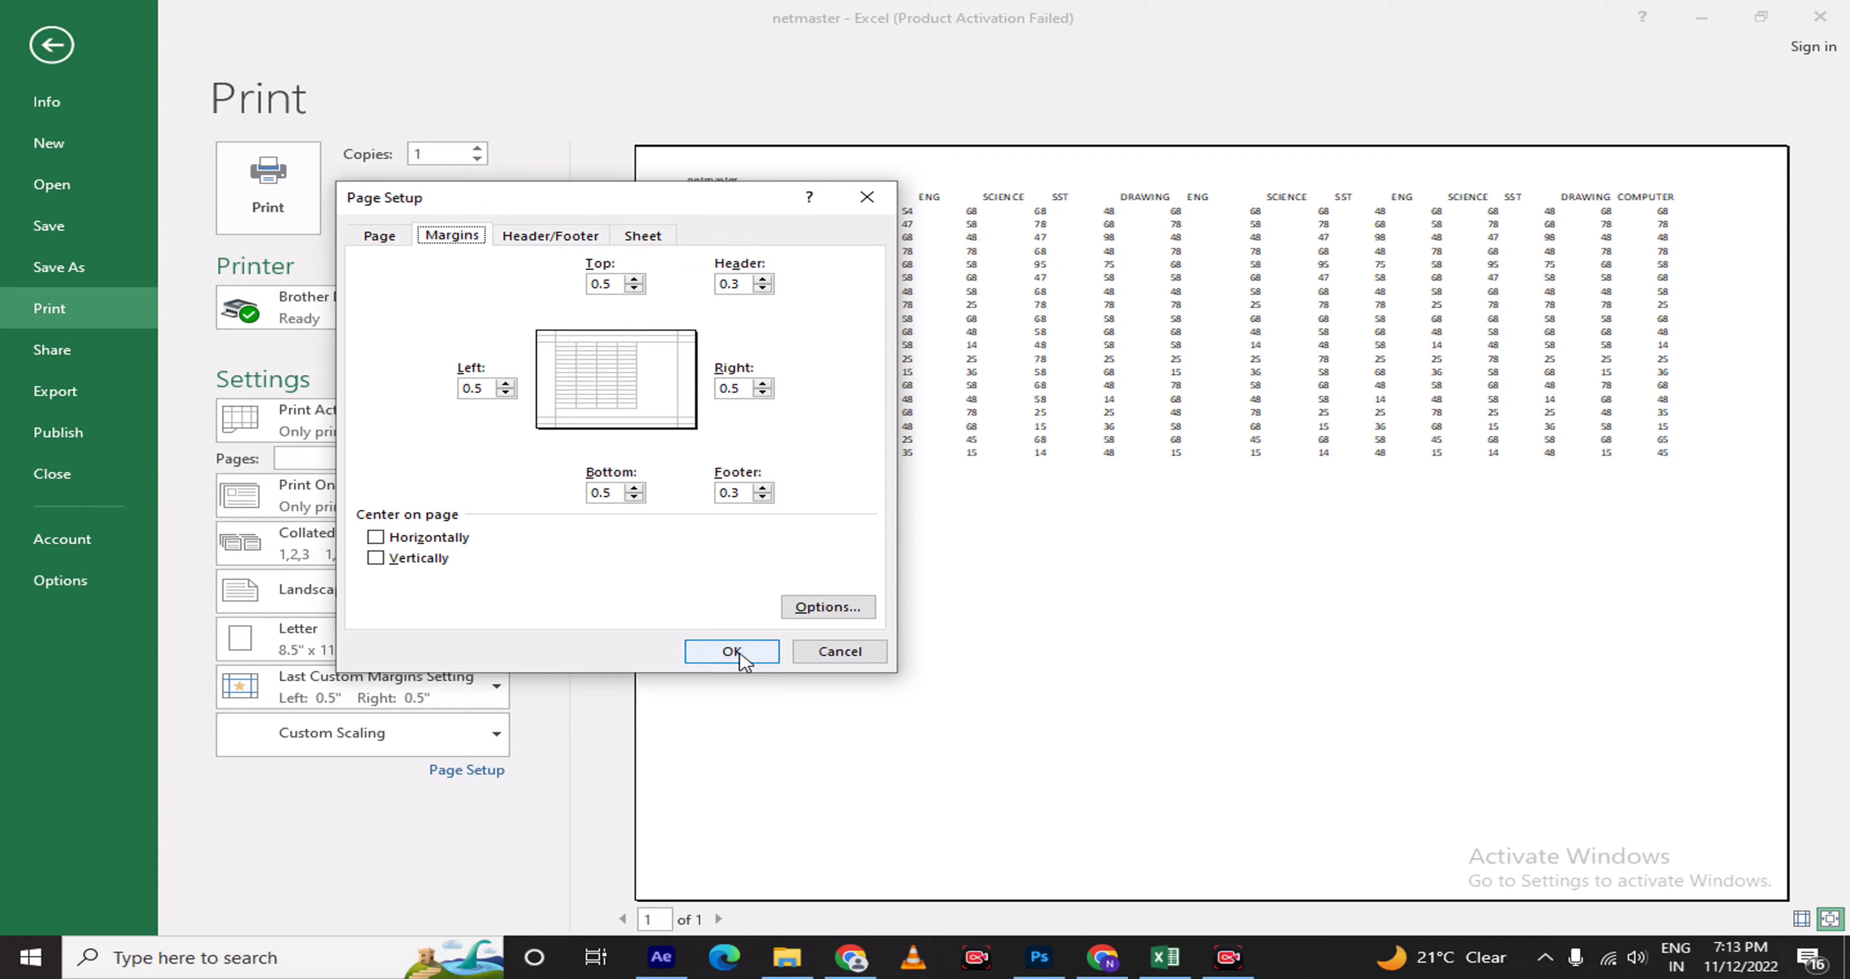